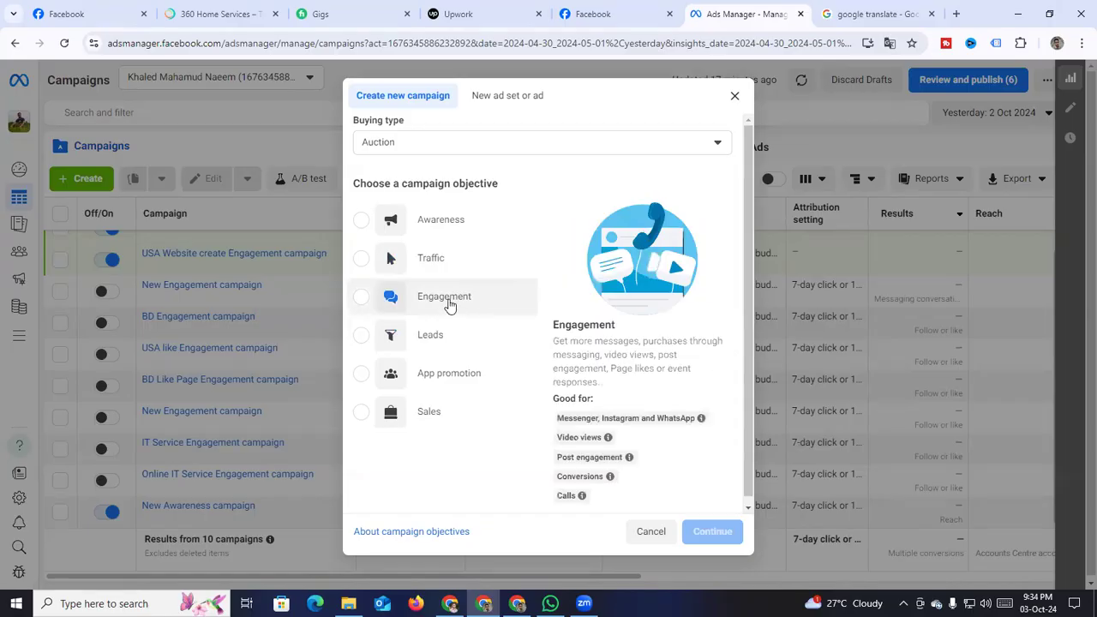
Create a new campaign with the Engagement objective and a manual engagement setup
click(381, 299)
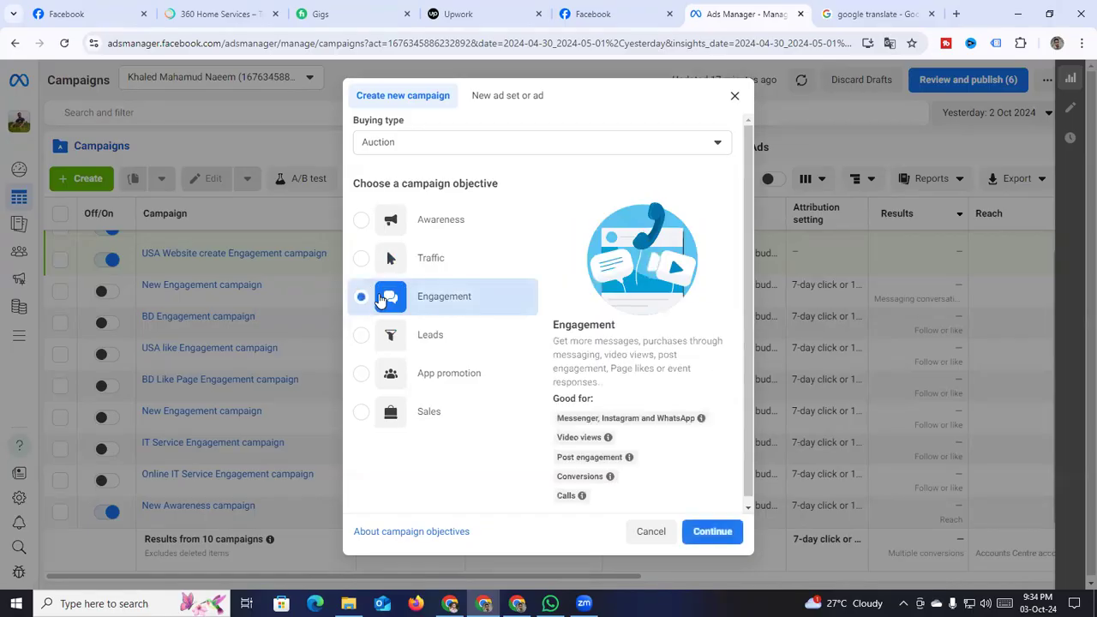
drag(556, 342, 612, 383)
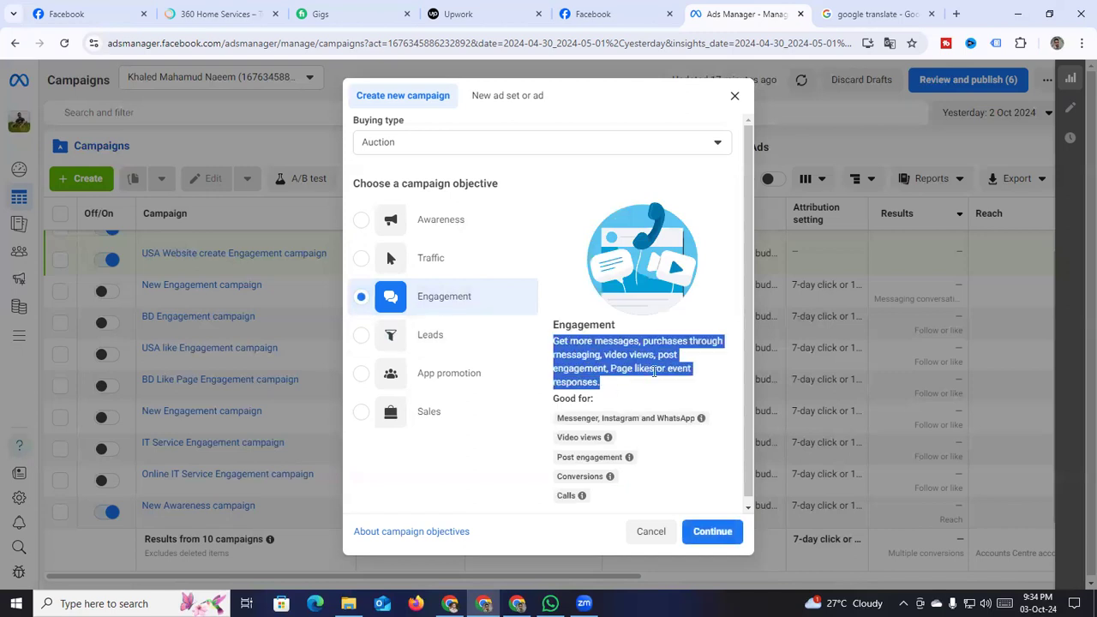
click(617, 367)
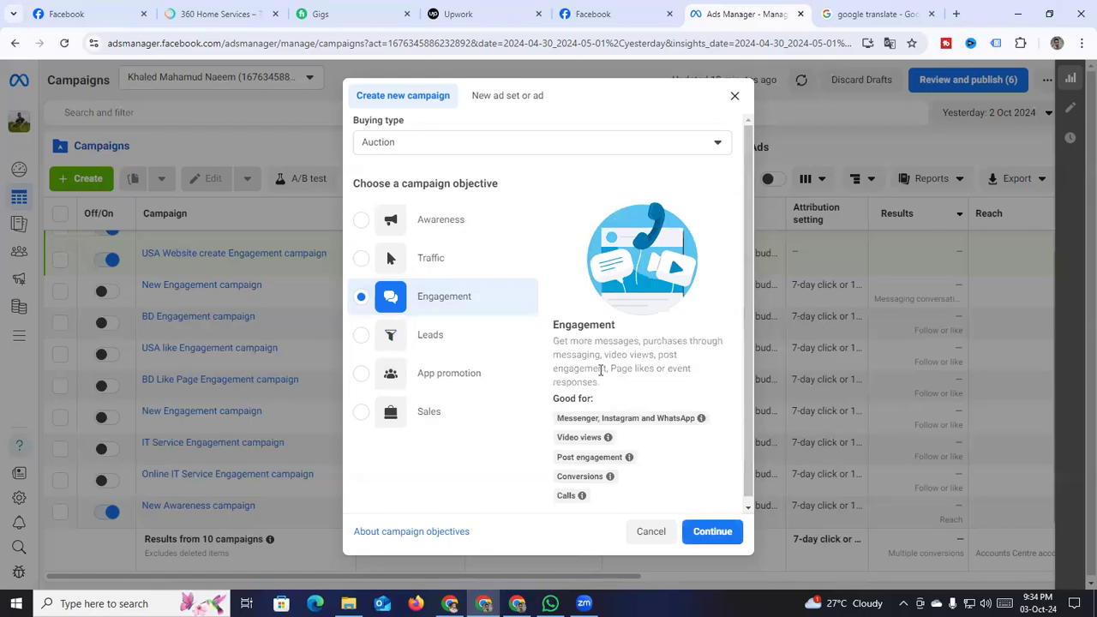
scroll(600, 369, down, 1)
mouse_move(587, 364)
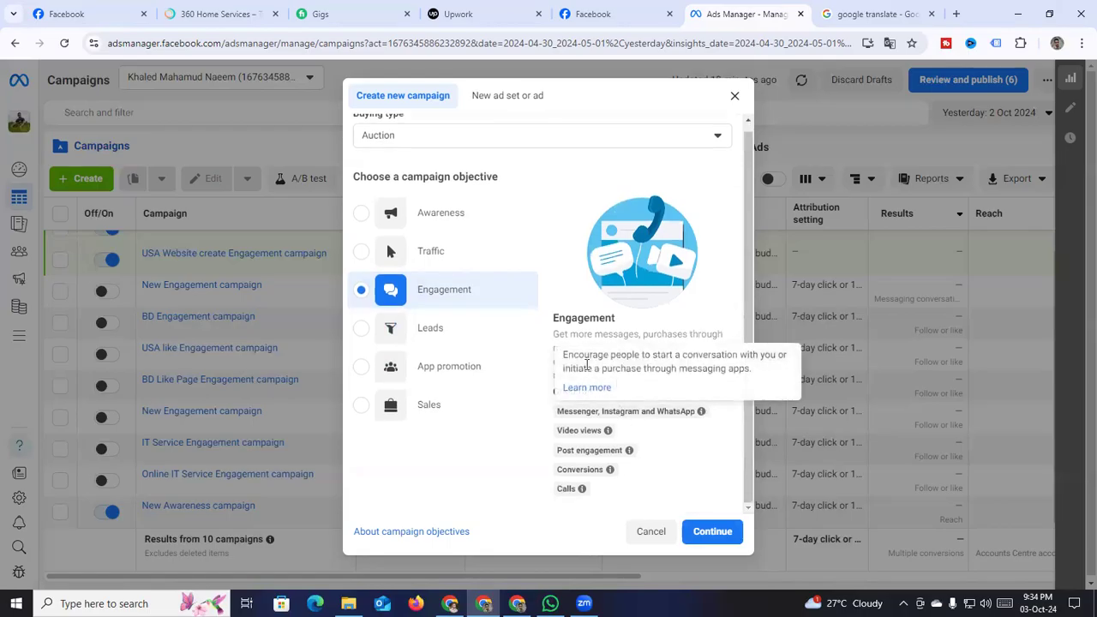
click(702, 531)
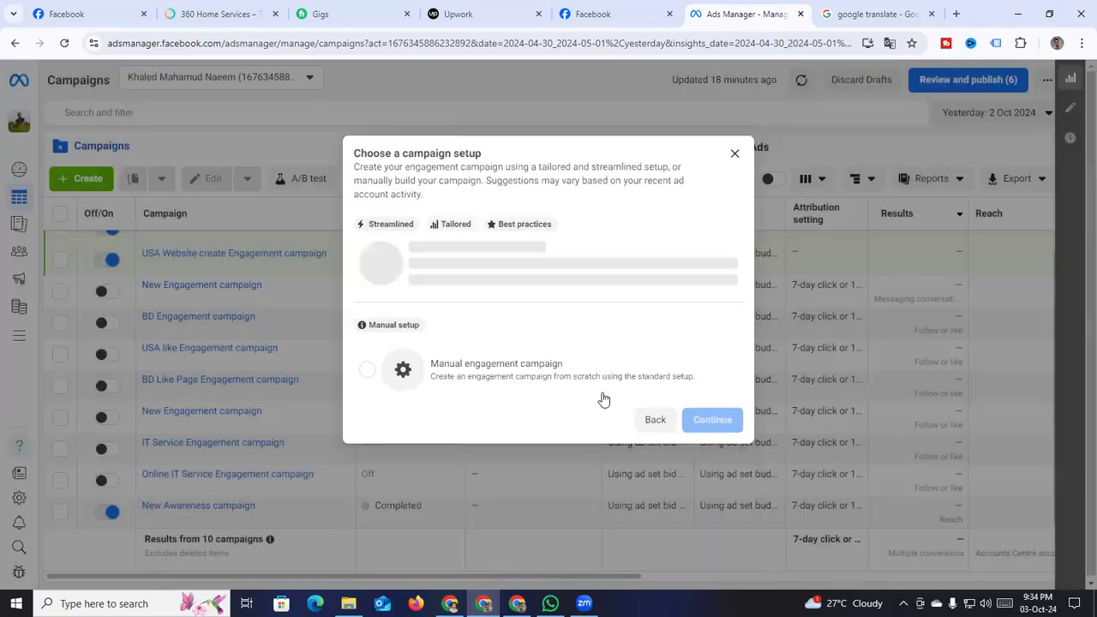
click(477, 415)
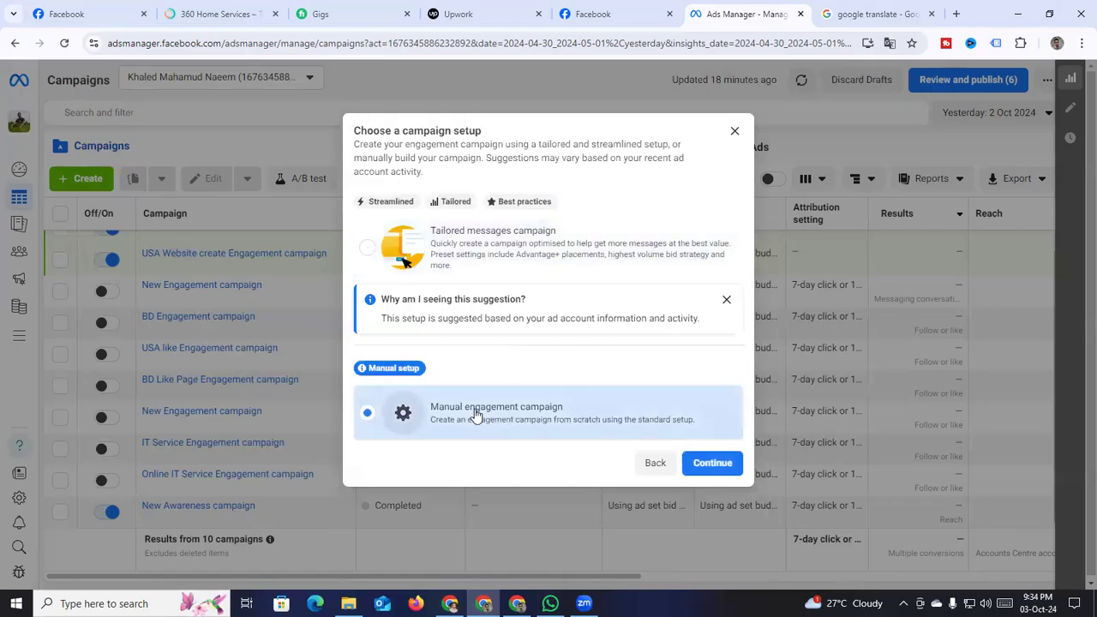
click(703, 468)
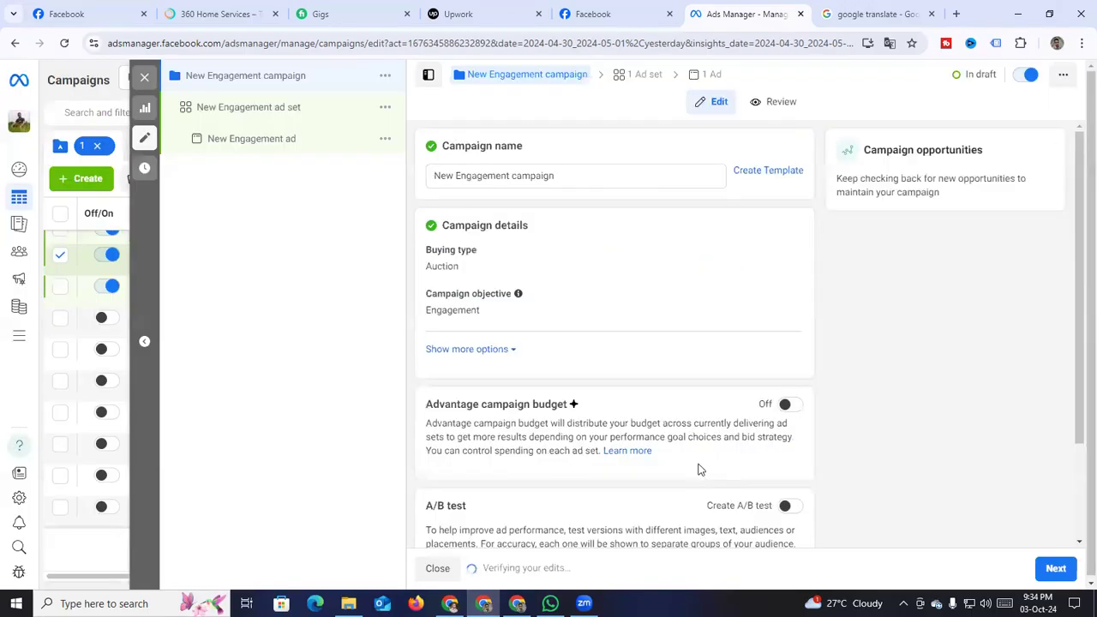
Replace 'New' in the campaign name with the client's name followed by 'Page Like'
drag(452, 176, 429, 182)
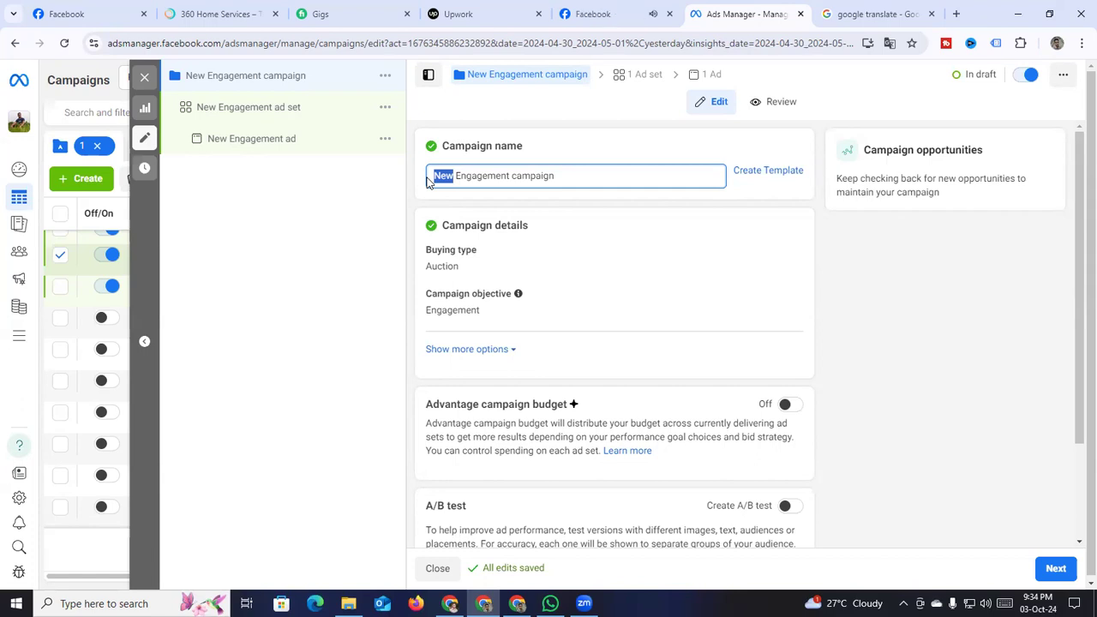
key(BackSpace)
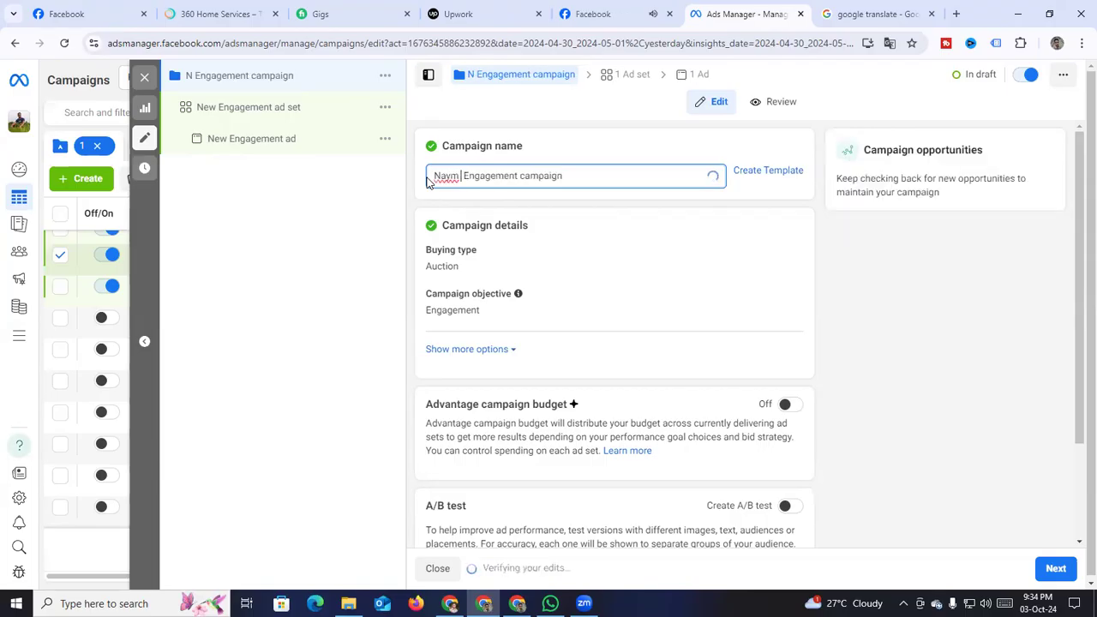
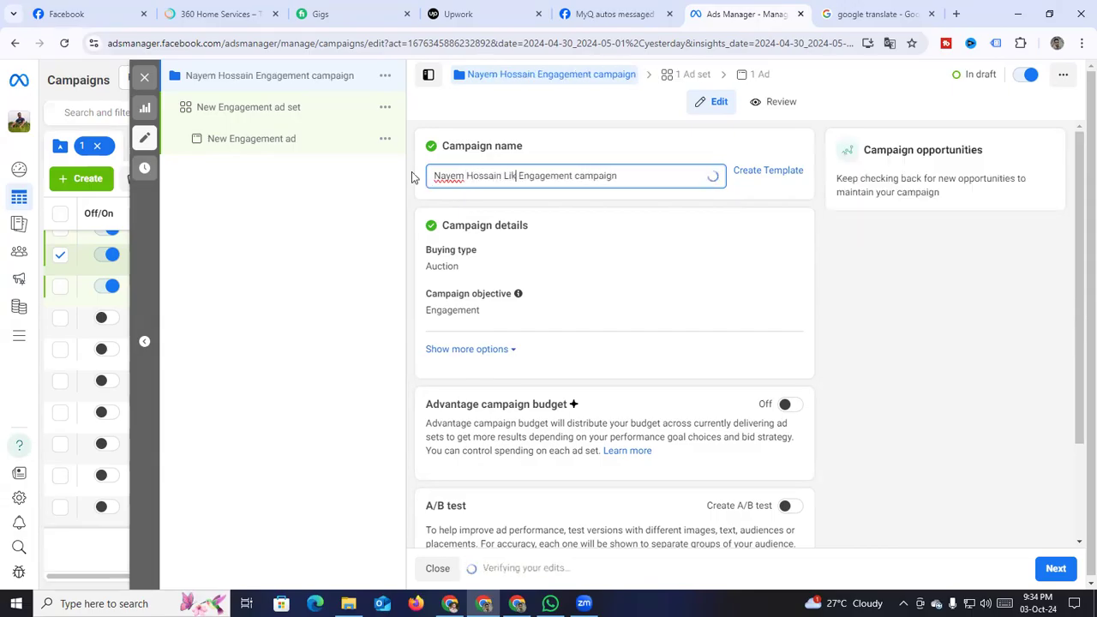
text( Page L)
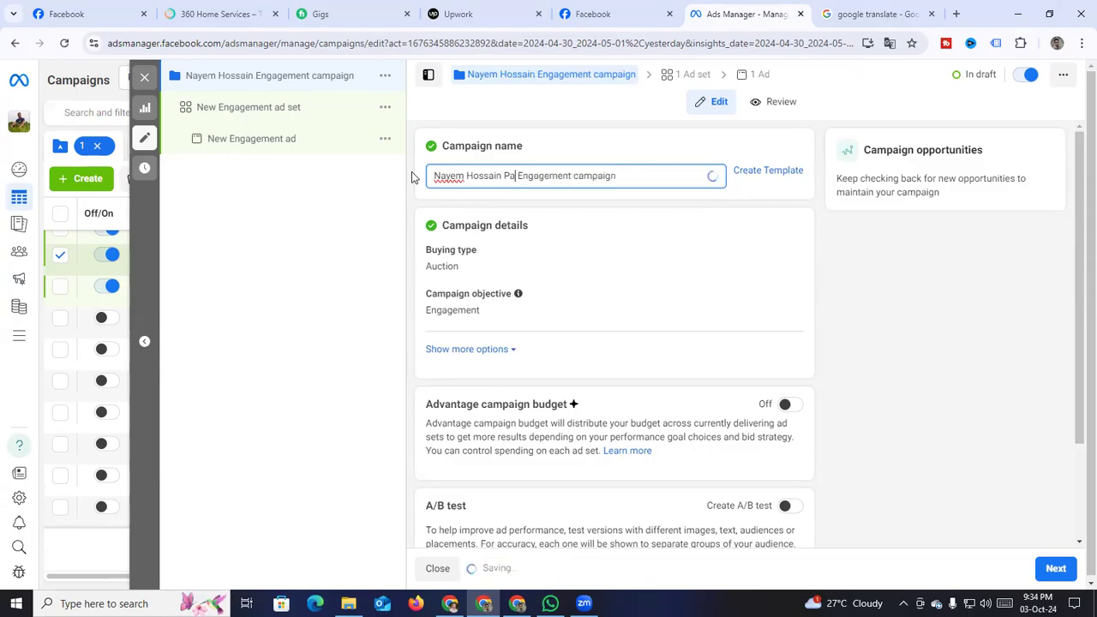
text(ike)
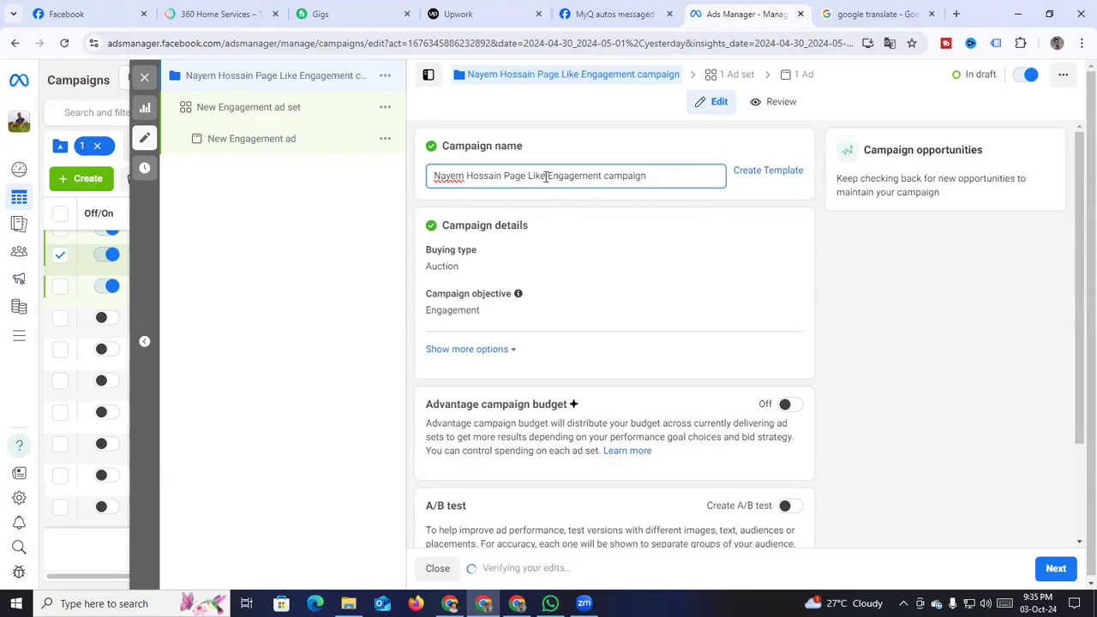
Copy the new campaign name prefix and continue to the ad set settings
drag(546, 175, 429, 177)
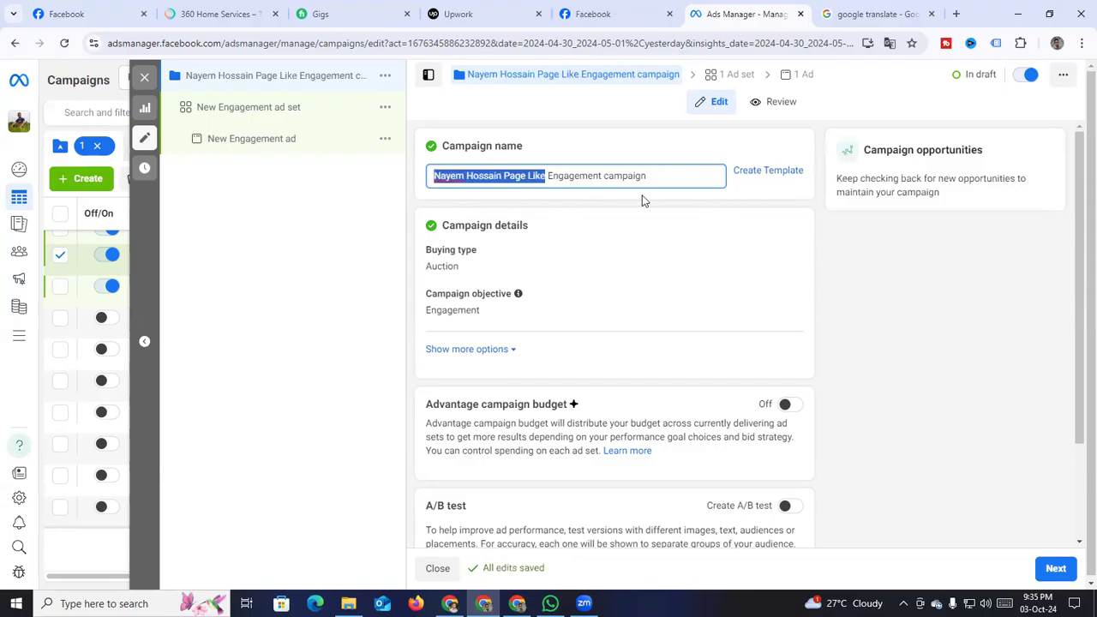
scroll(634, 214, down, 2)
scroll(639, 223, up, 2)
click(622, 247)
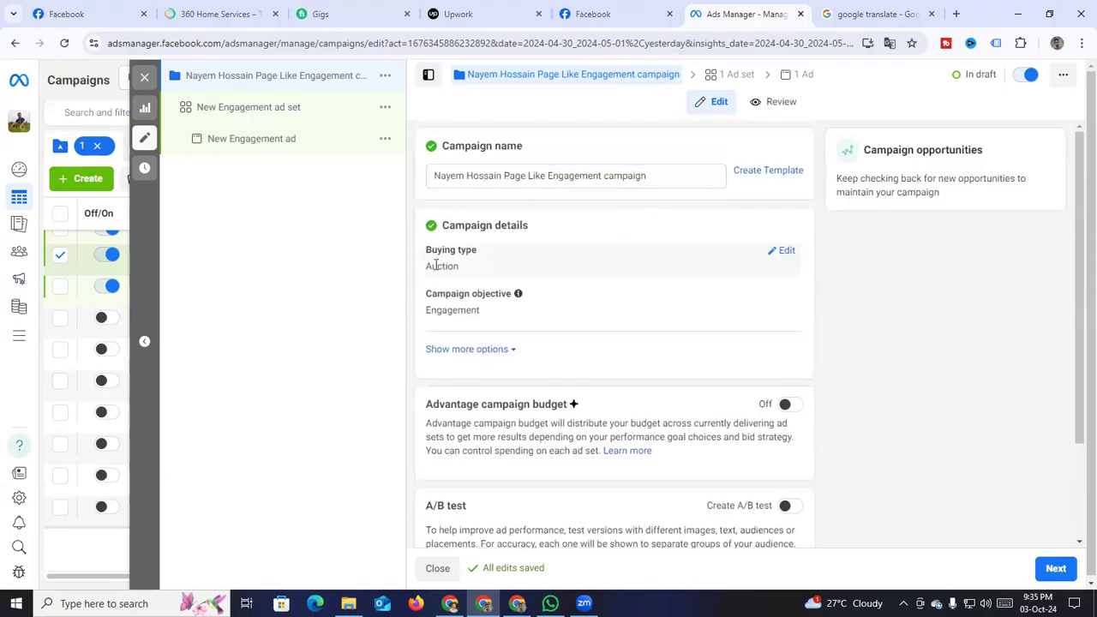
scroll(449, 269, down, 2)
click(1057, 567)
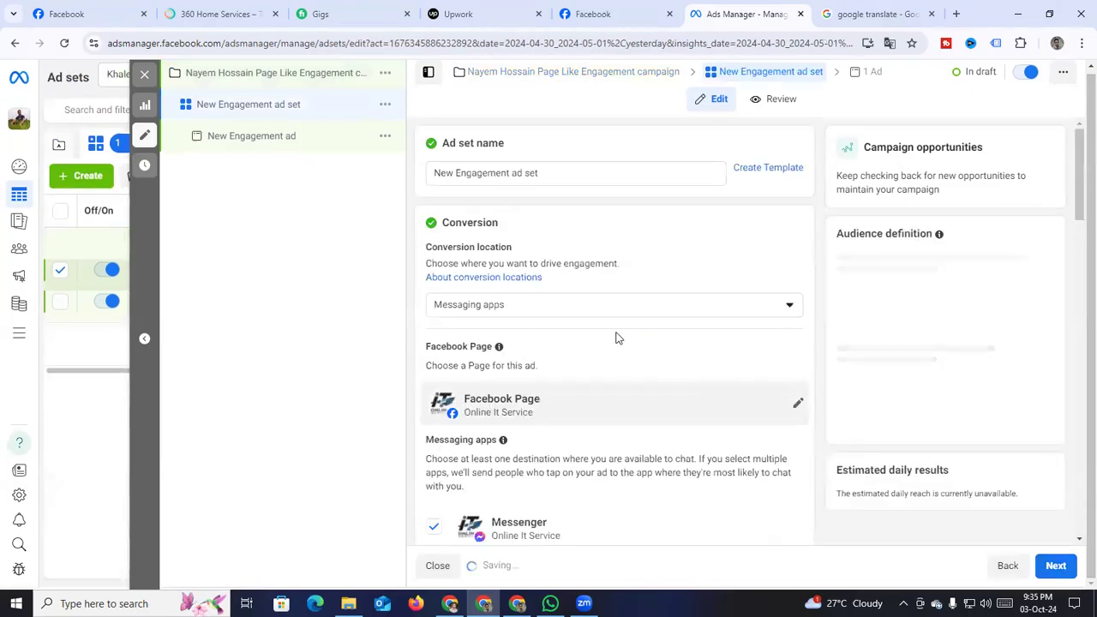
Paste the copied prefix over 'New' in the ad set name, making it 'Page Like Engagement ad set'
scroll(554, 282, down, 3)
scroll(551, 273, up, 3)
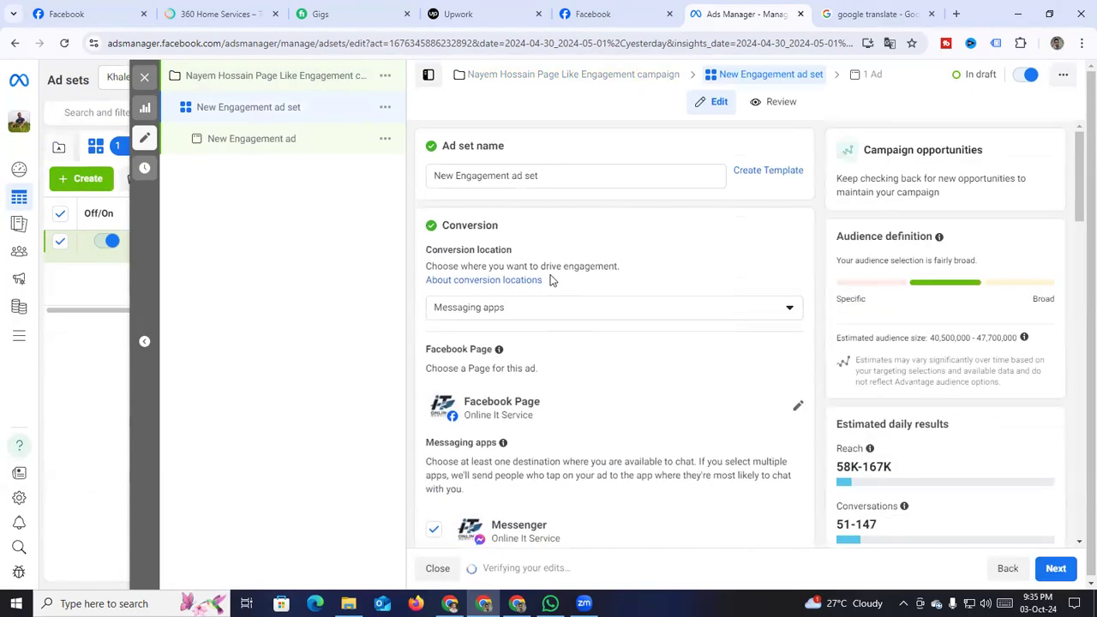
click(484, 176)
drag(454, 175, 407, 180)
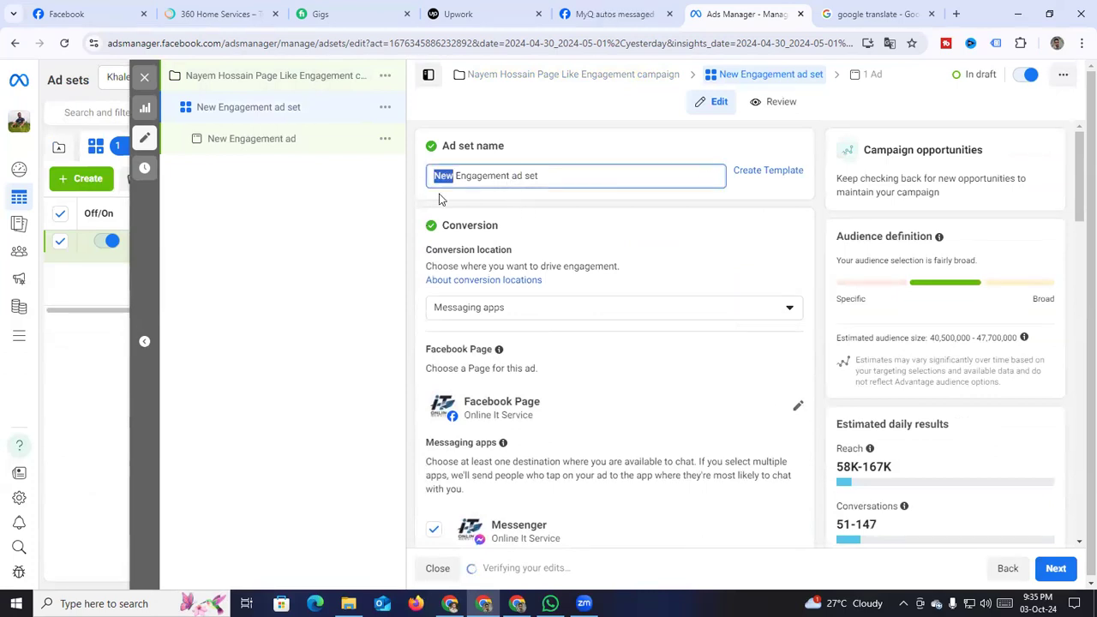
key(ctrl+v)
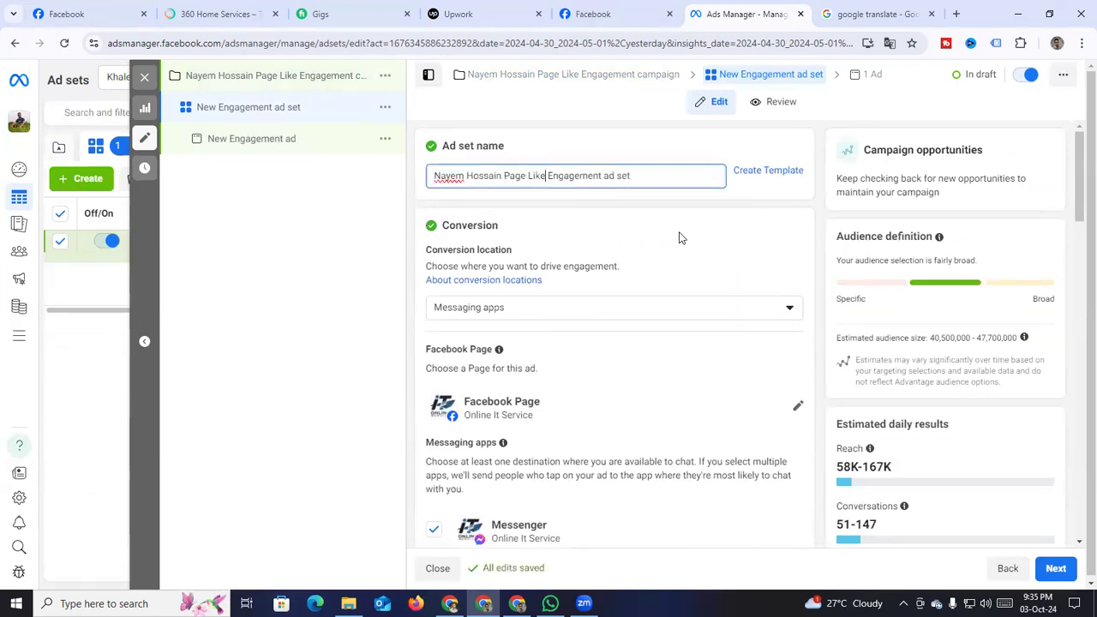
click(628, 213)
Change the ad's Facebook Page to the Bengali-named police recruitment page
scroll(507, 266, down, 2)
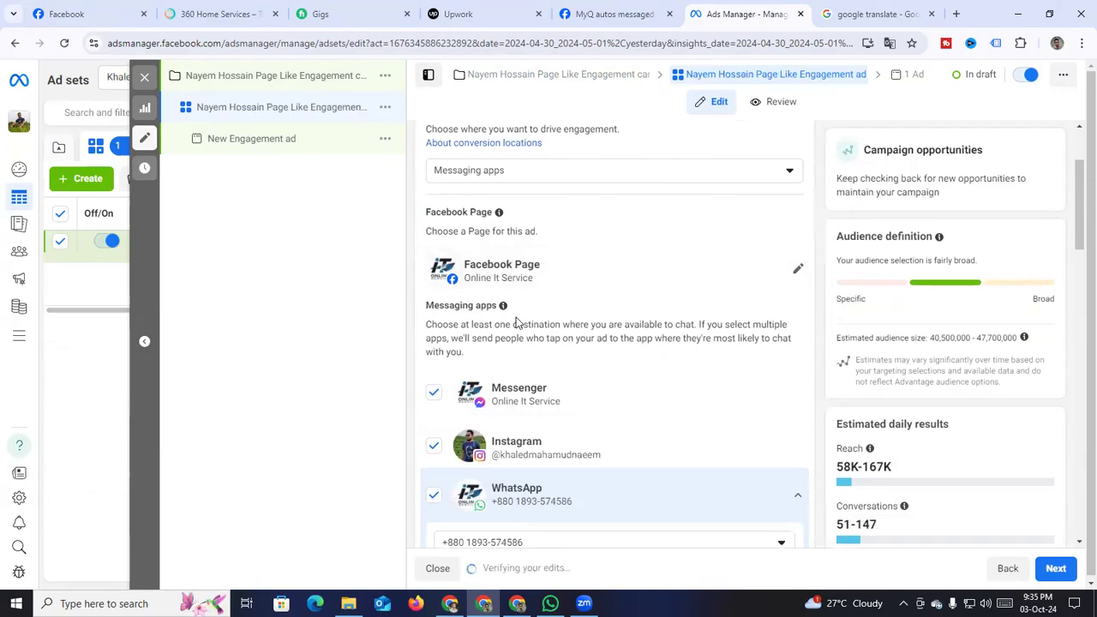
scroll(488, 257, up, 2)
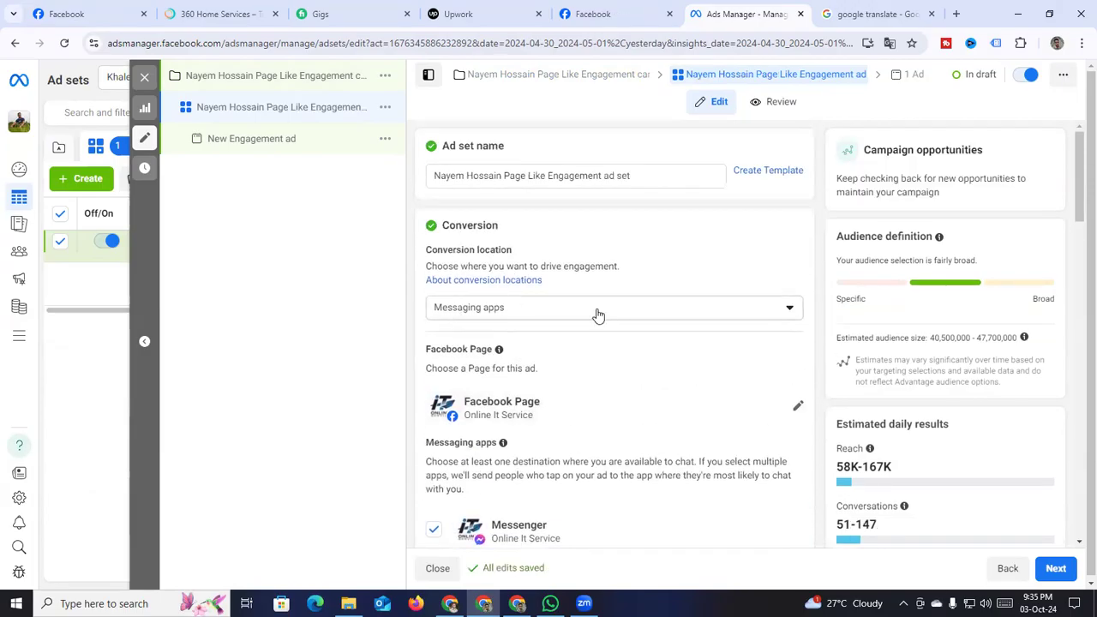
scroll(514, 360, down, 1)
click(797, 345)
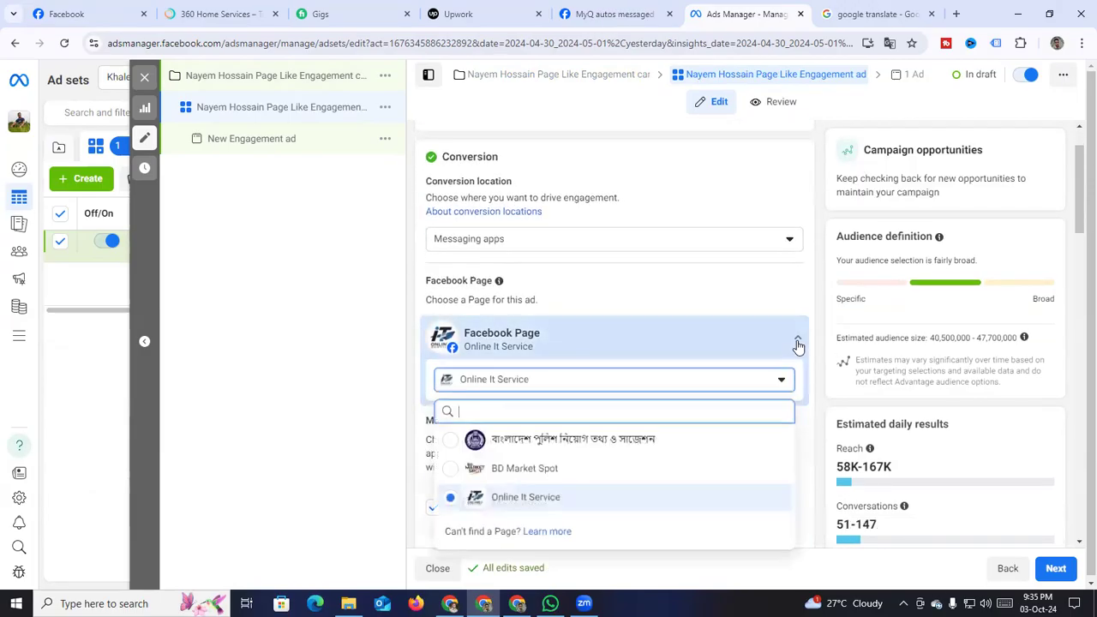
scroll(557, 403, down, 2)
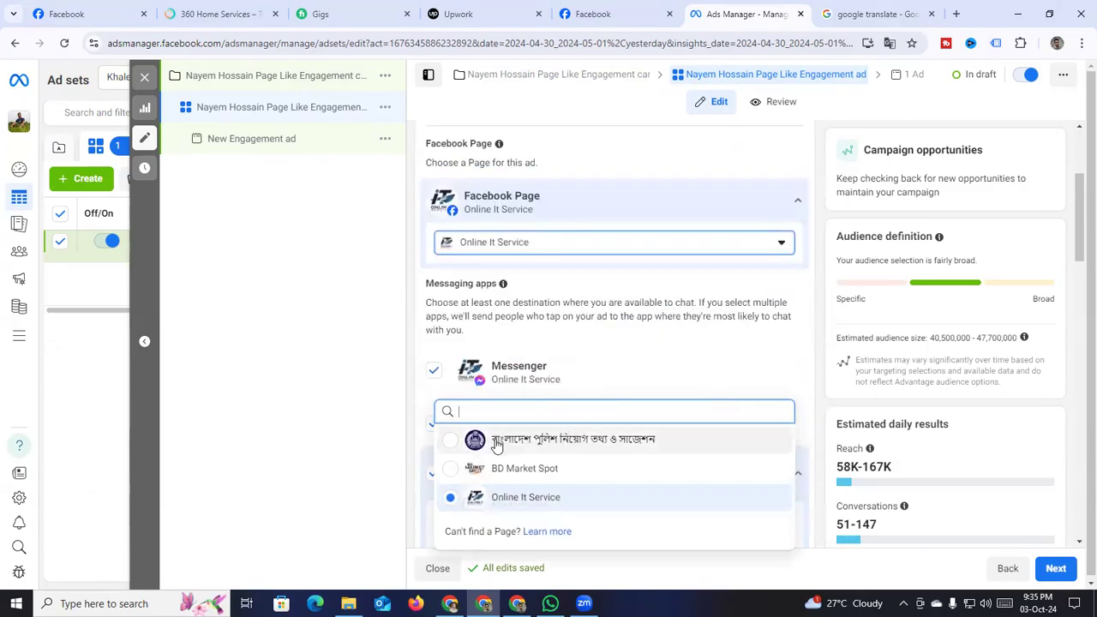
click(534, 435)
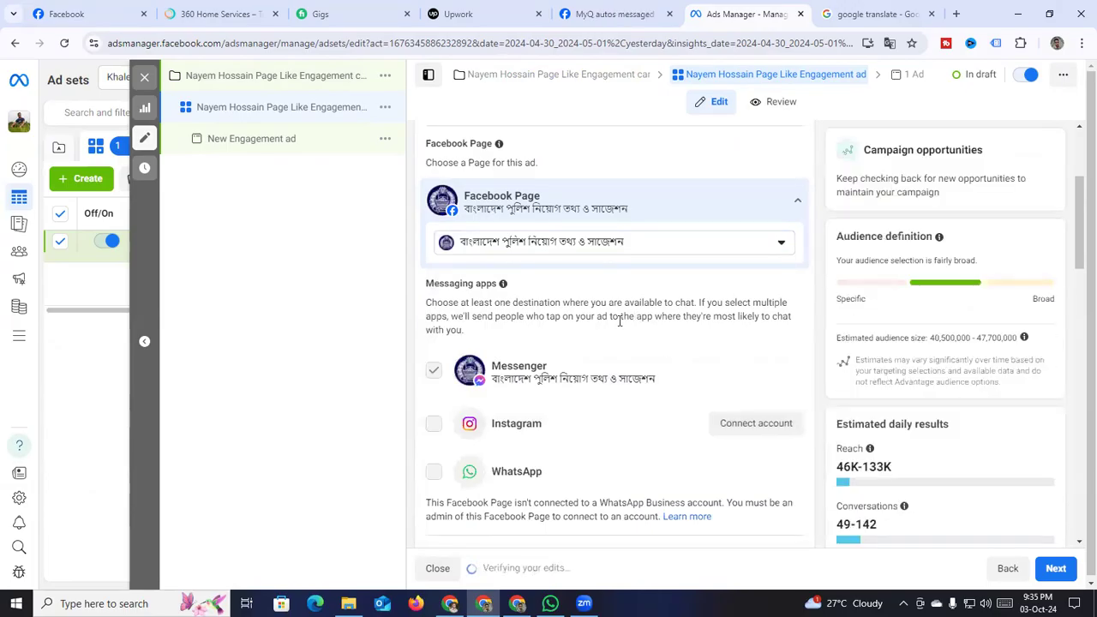
scroll(619, 321, down, 3)
scroll(623, 324, up, 6)
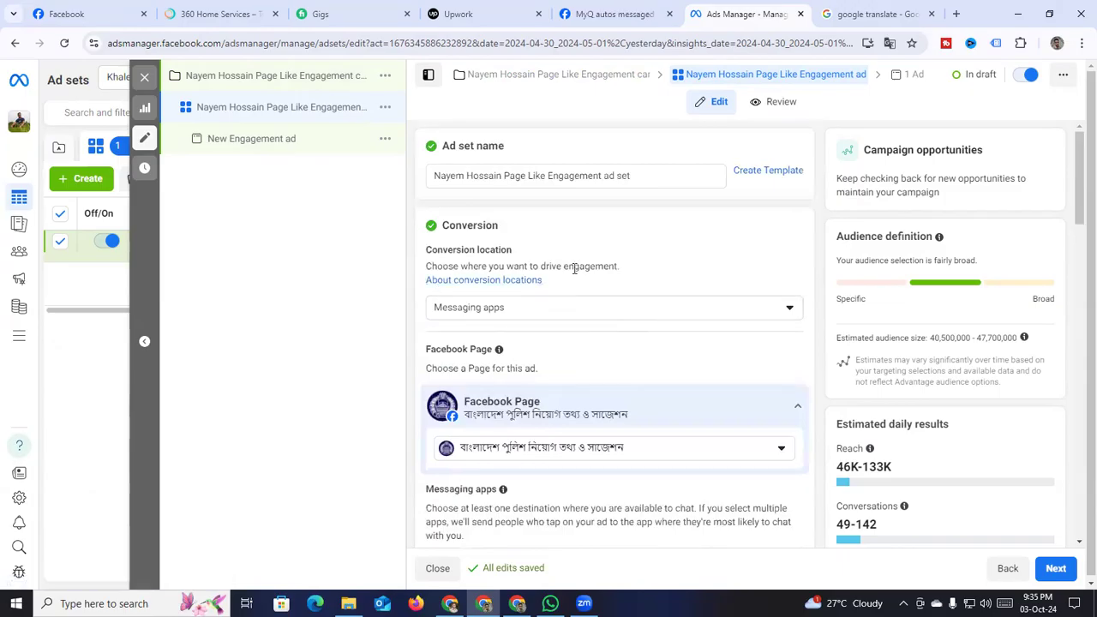
click(535, 307)
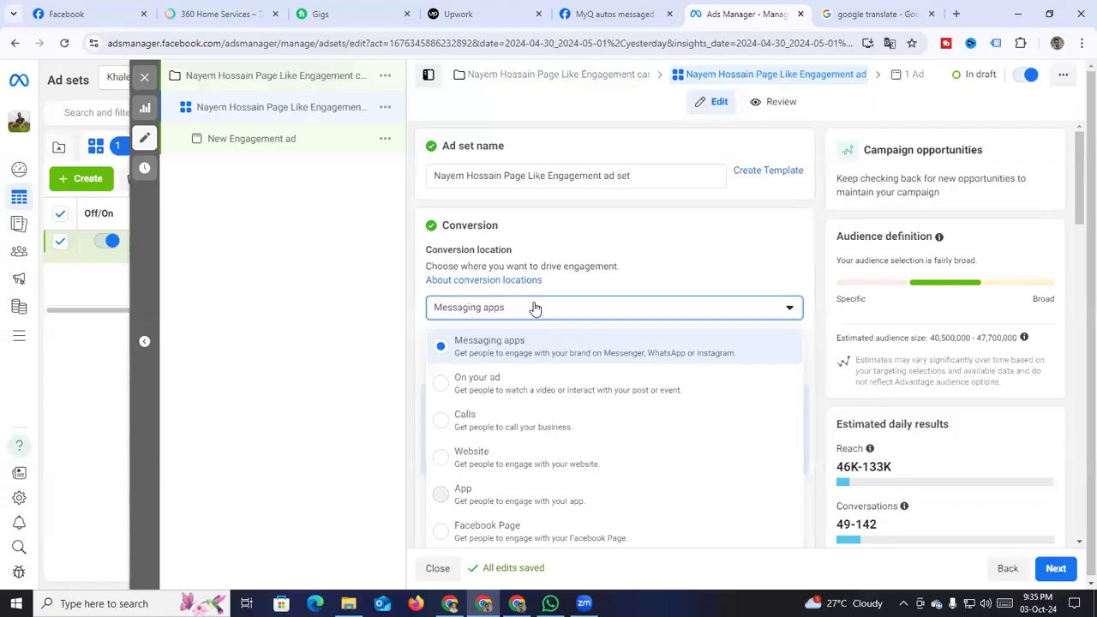
Change the conversion location from Messaging apps to Facebook Page, maximising Page likes
scroll(591, 262, down, 1)
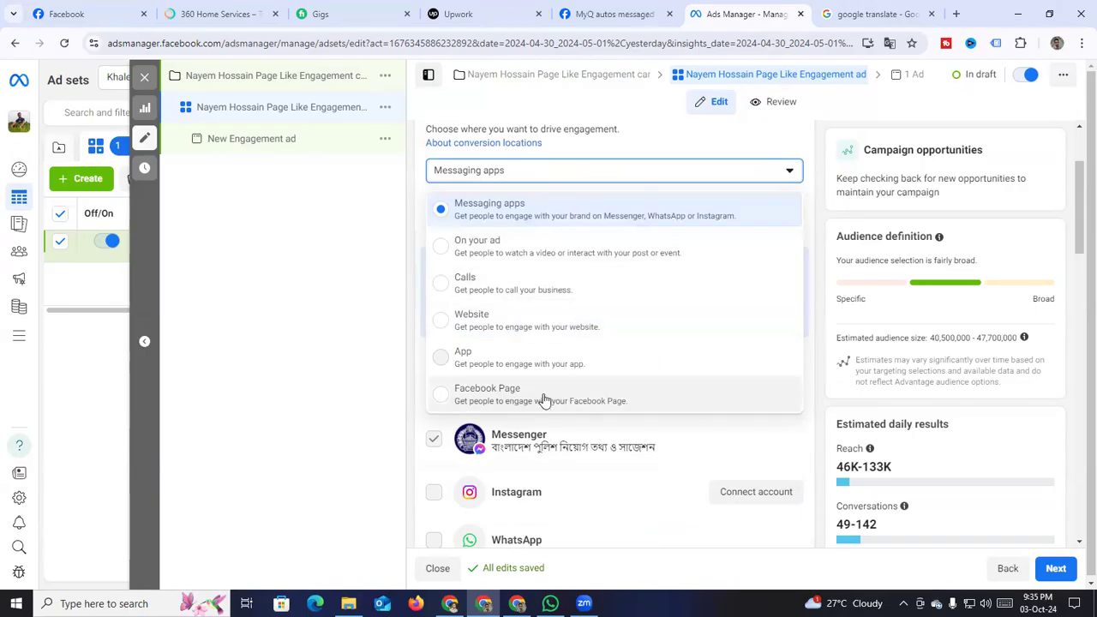
click(486, 396)
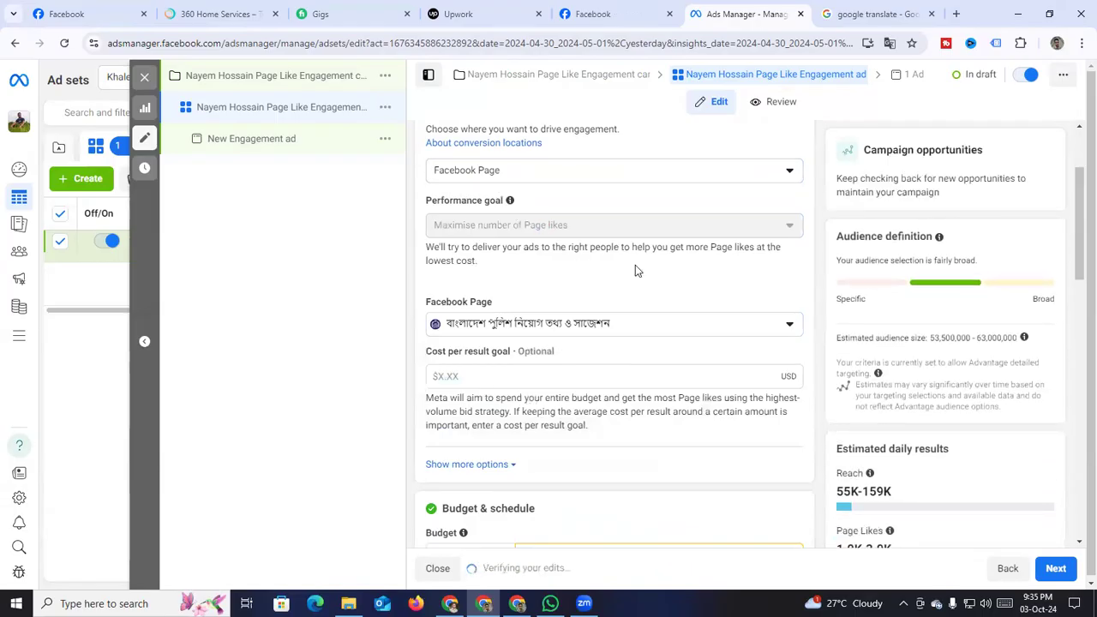
scroll(637, 269, down, 2)
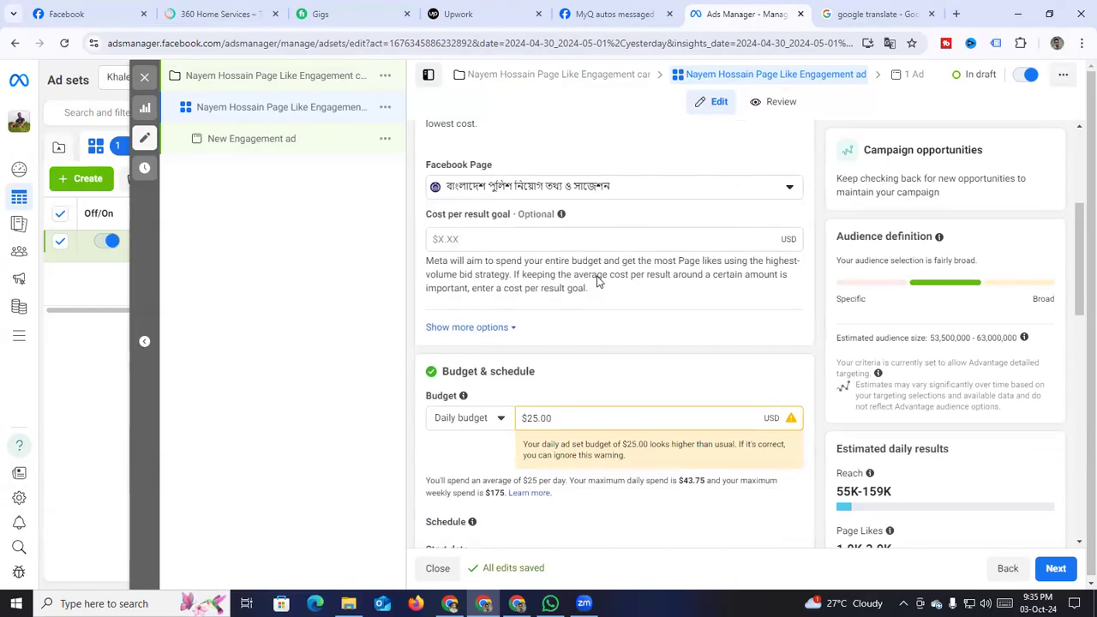
Switch the ad set to a lifetime budget and change the amount from $500.00 to $5.00
scroll(597, 257, down, 2)
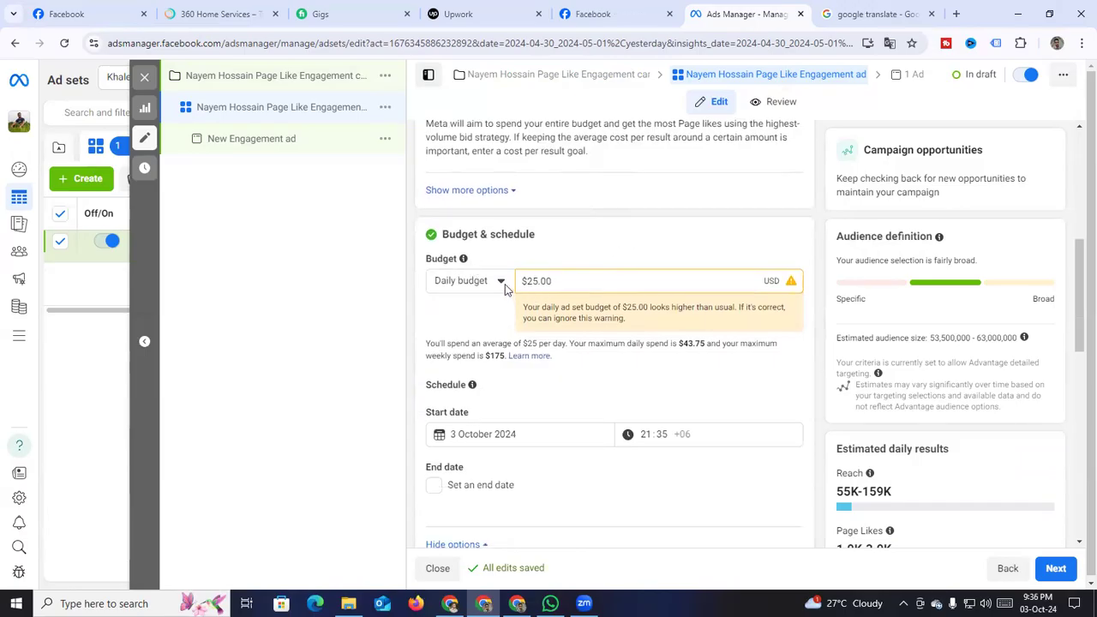
click(503, 284)
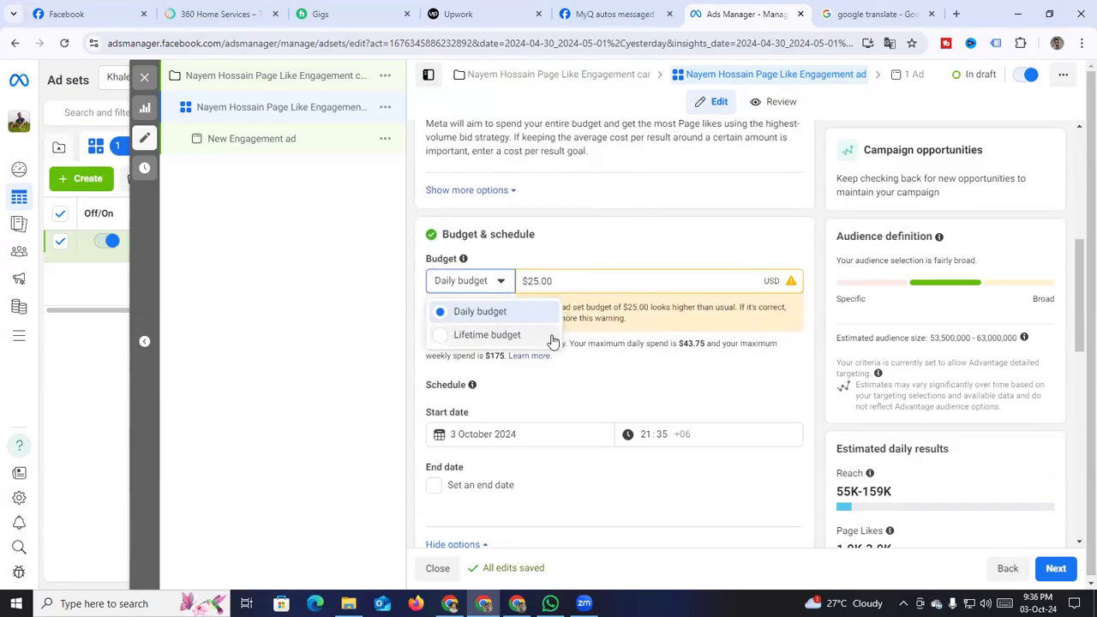
click(502, 285)
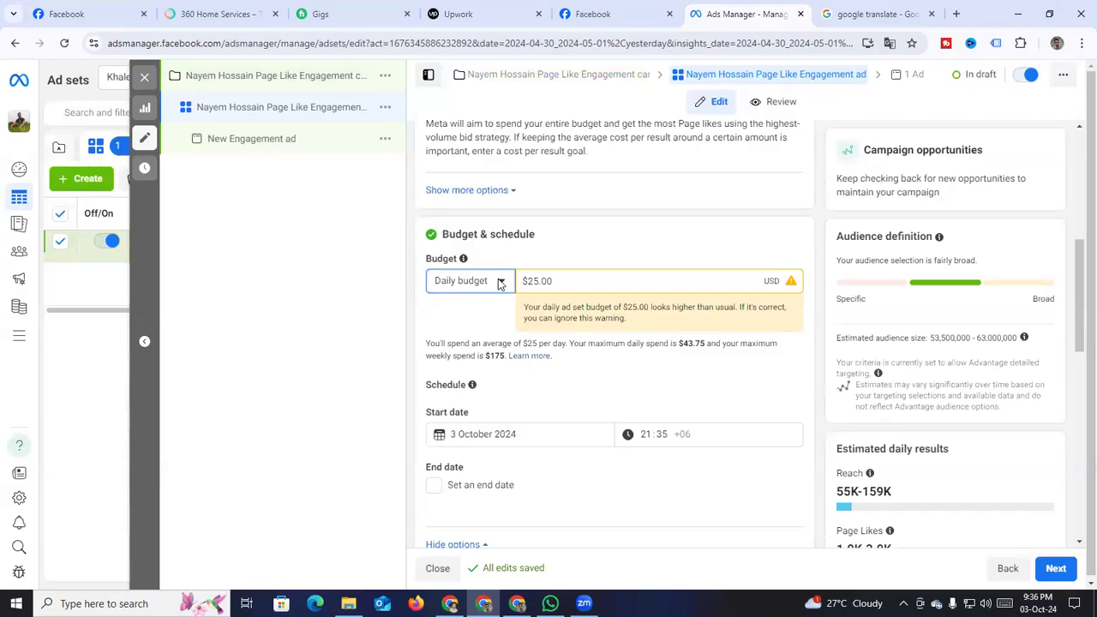
click(501, 282)
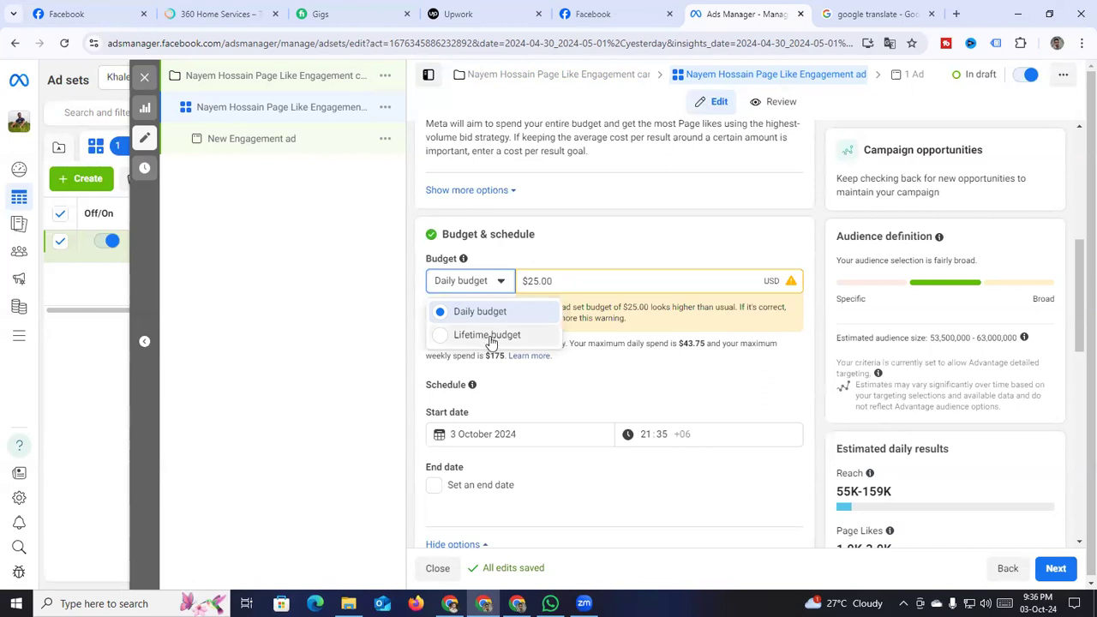
click(490, 336)
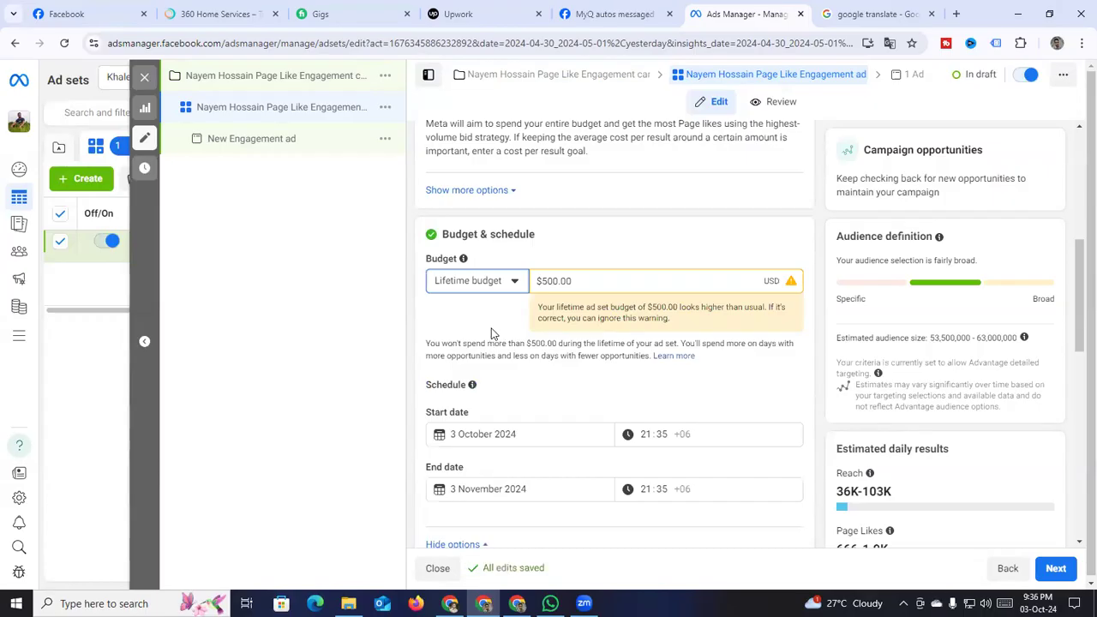
click(514, 284)
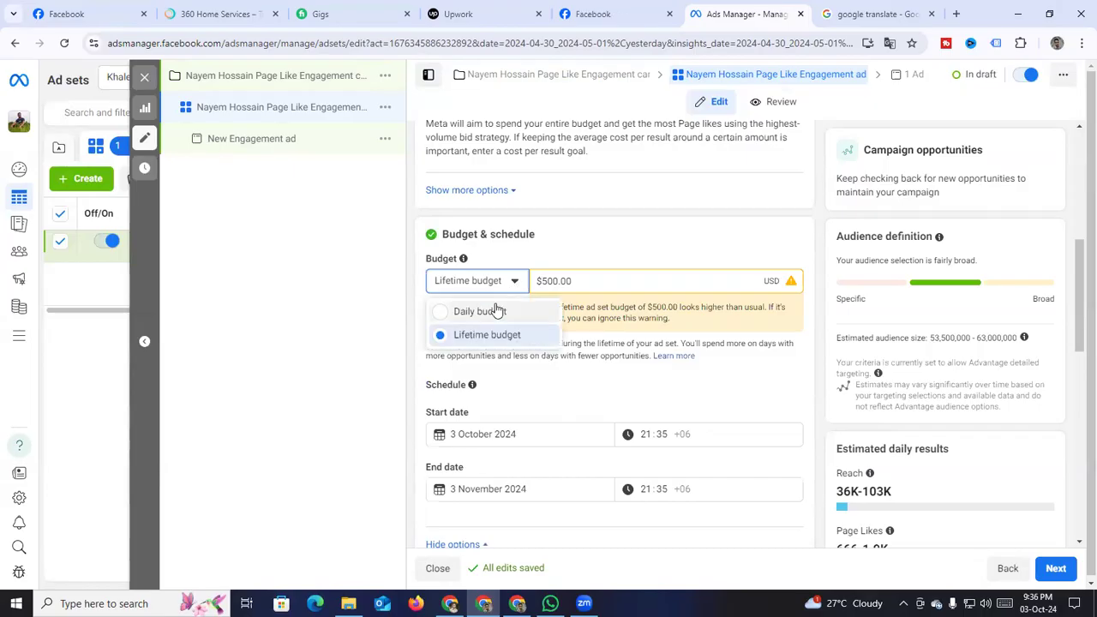
click(484, 311)
click(502, 283)
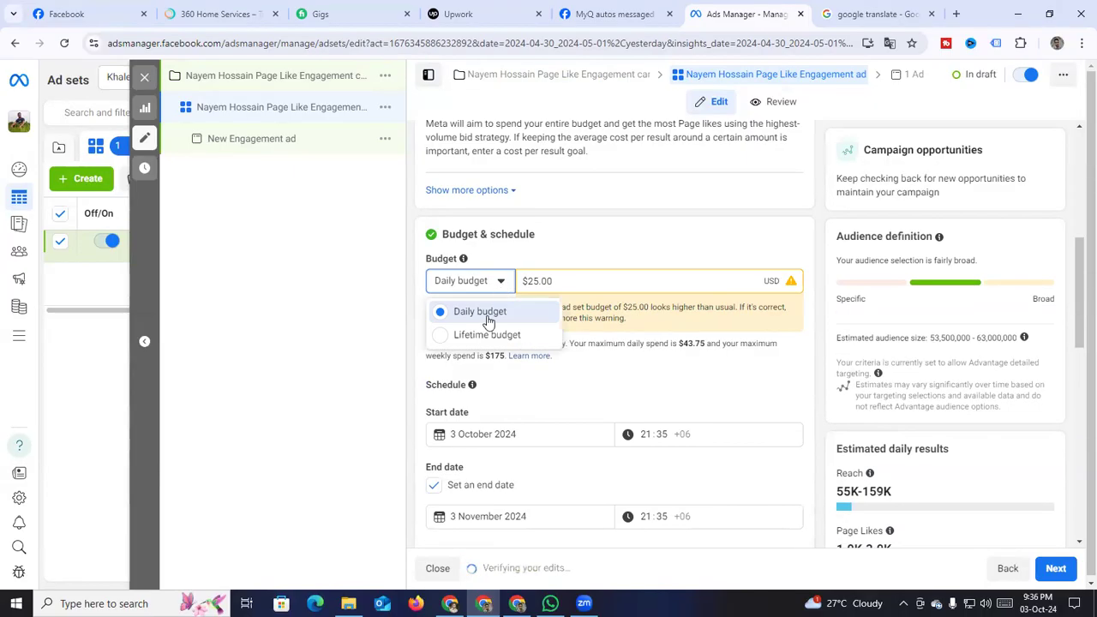
click(486, 334)
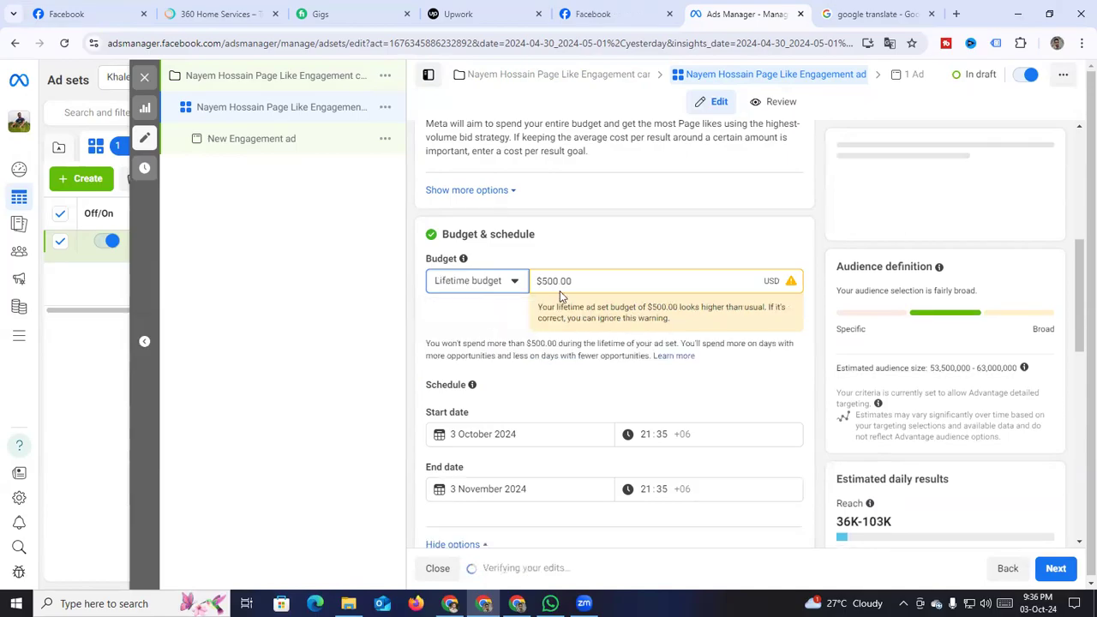
drag(559, 281, 545, 281)
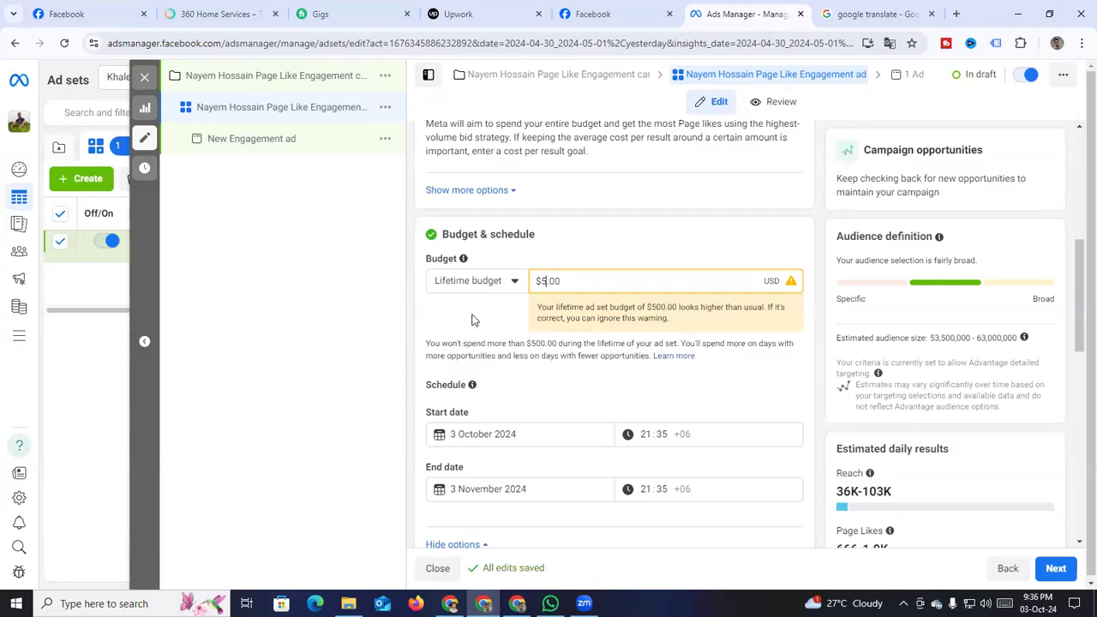
Set the ad set start to 4 October 2024 at 08:00
scroll(480, 291, down, 3)
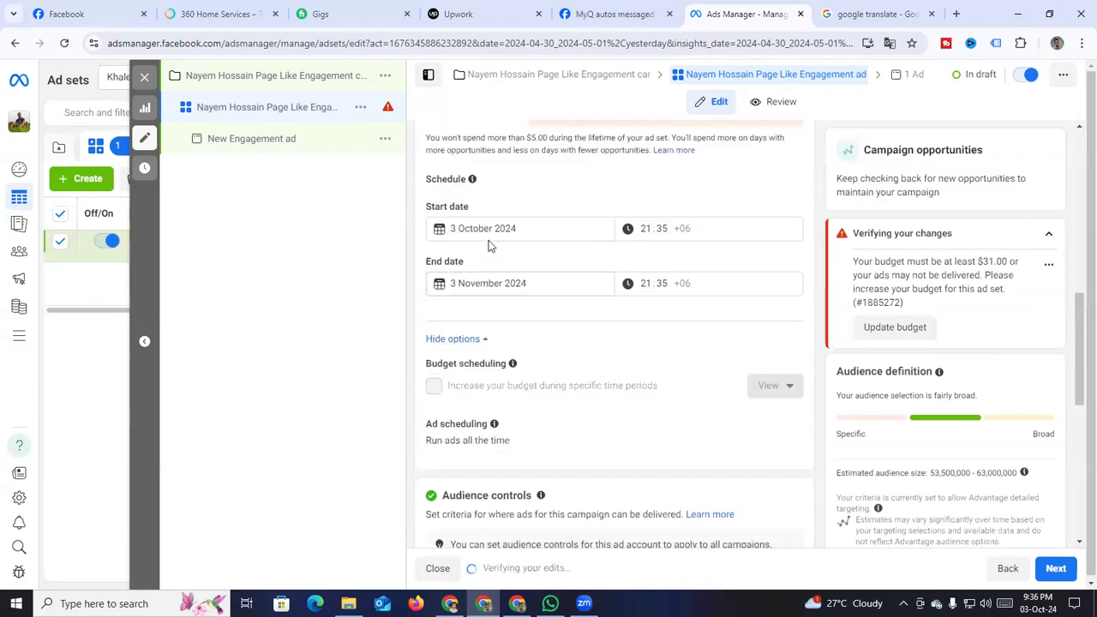
click(500, 227)
click(558, 300)
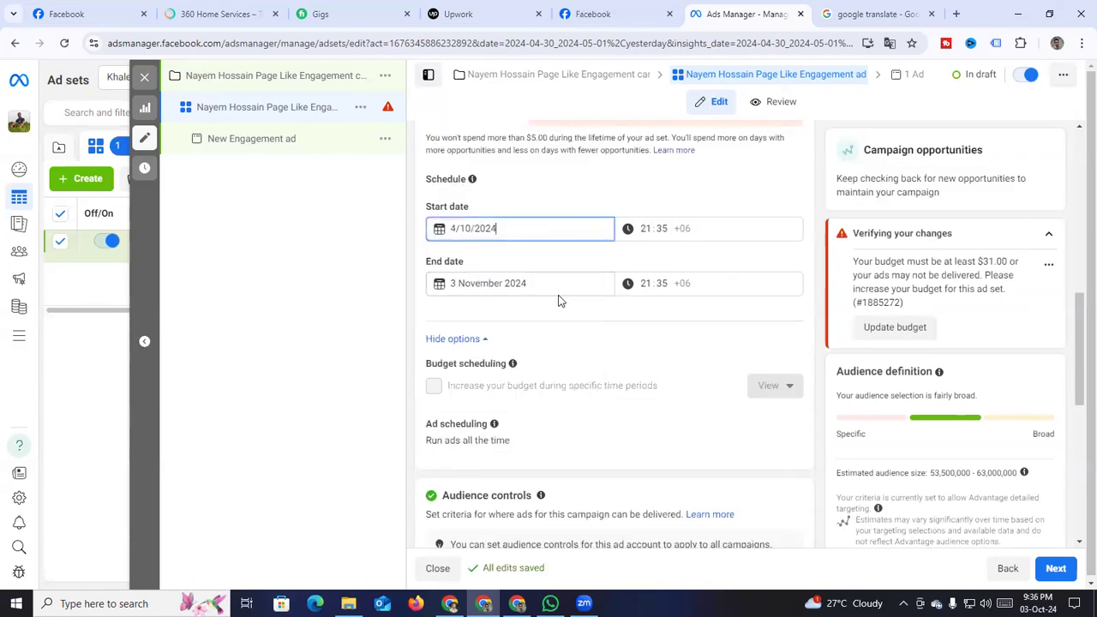
click(645, 228)
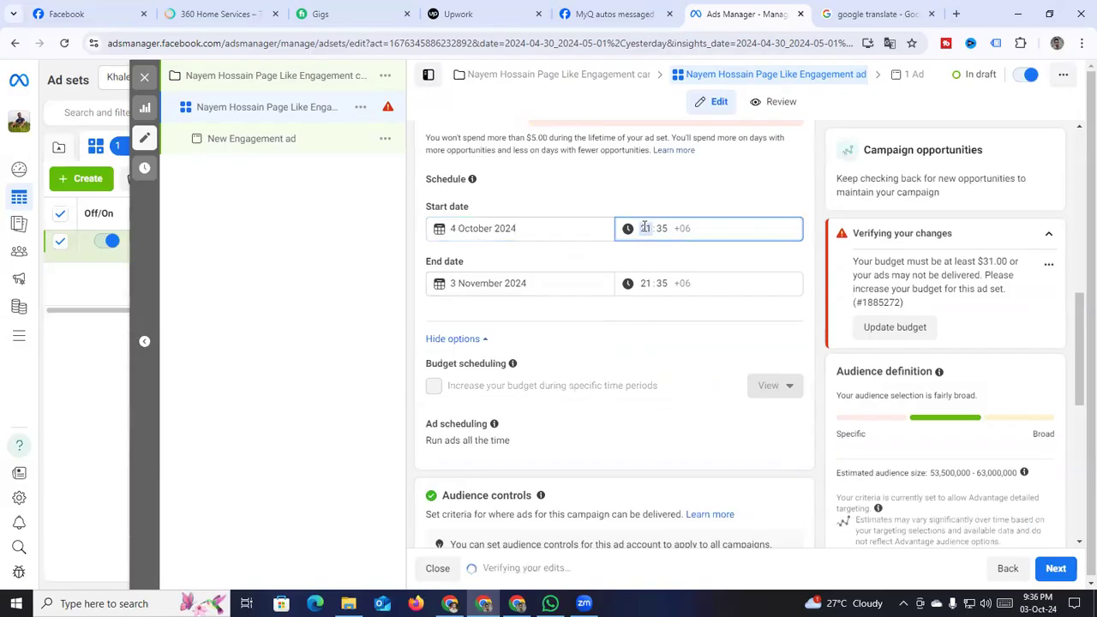
text(08)
Set the ad set end to 9 October 2024 at 08:00
click(475, 283)
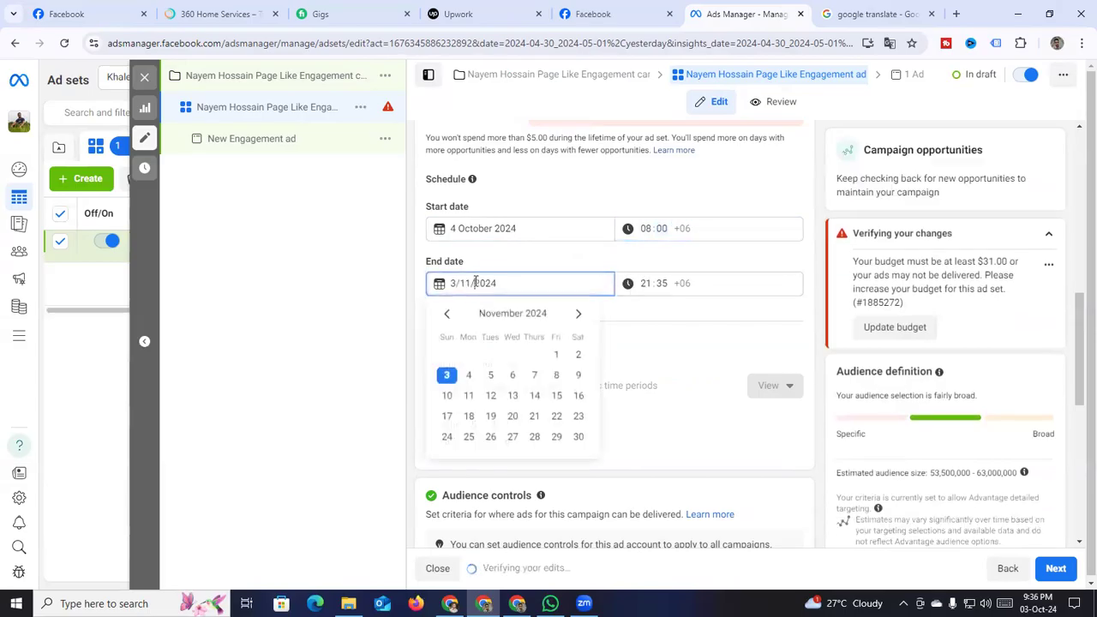
click(445, 313)
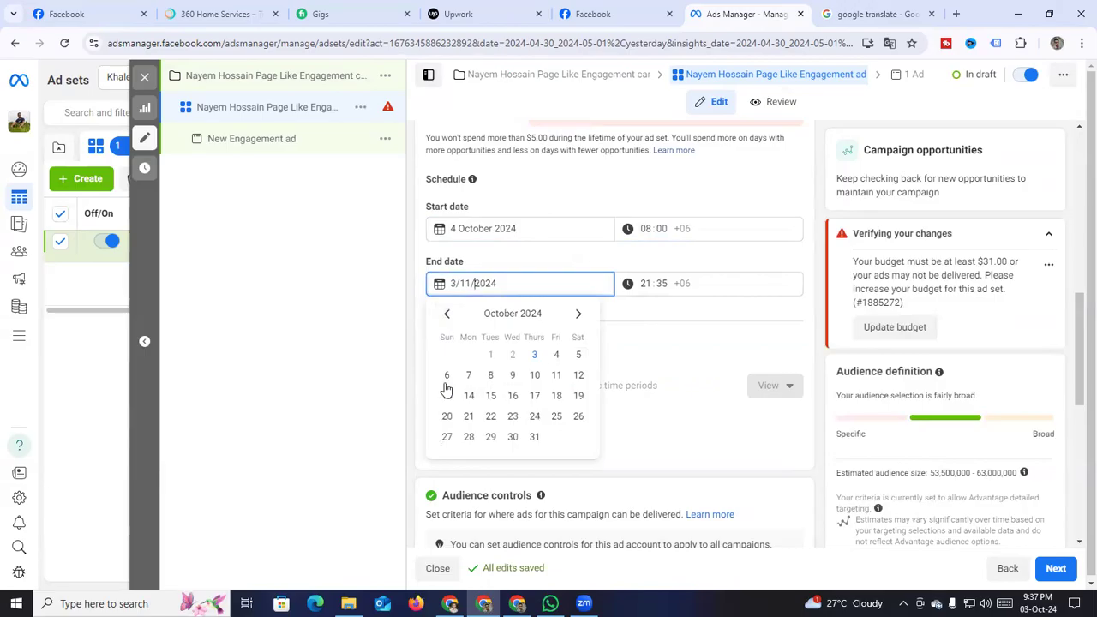
click(510, 376)
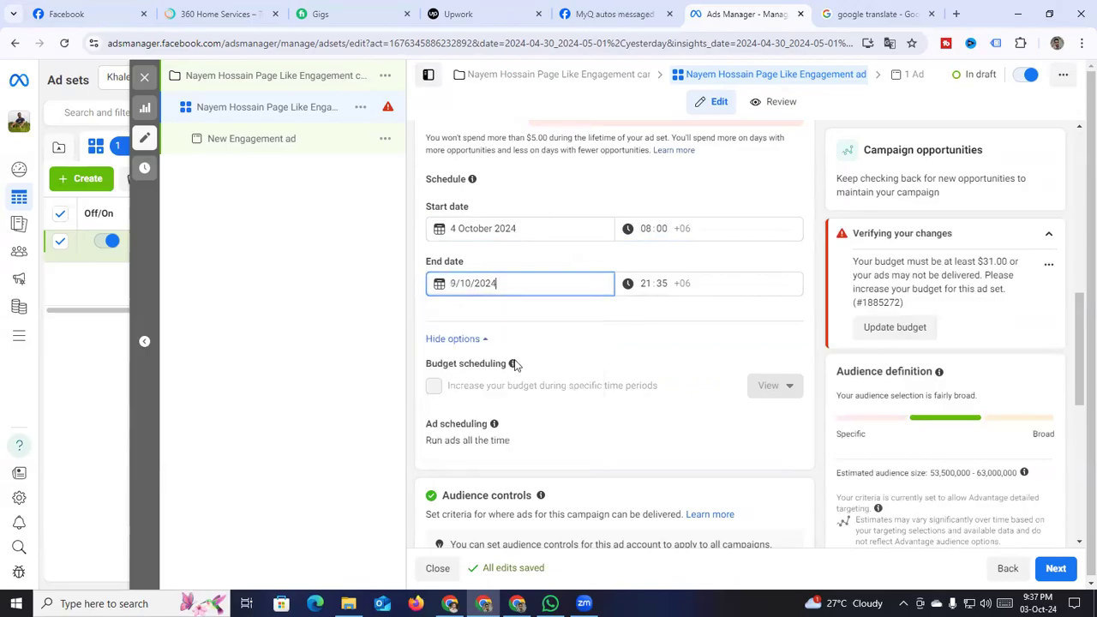
click(647, 286)
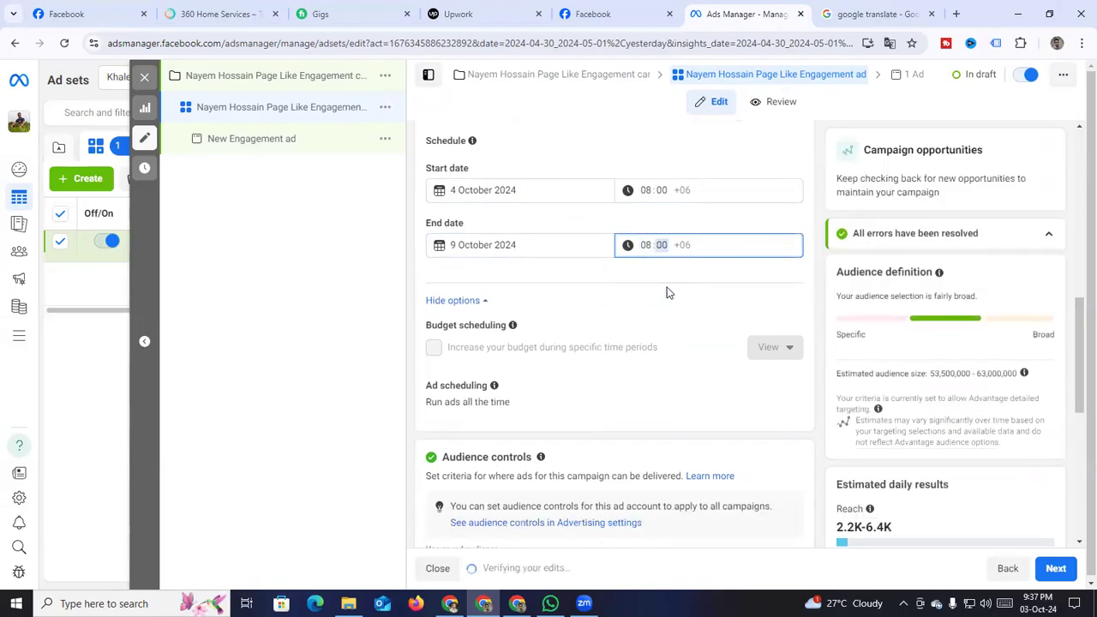
scroll(561, 275, down, 1)
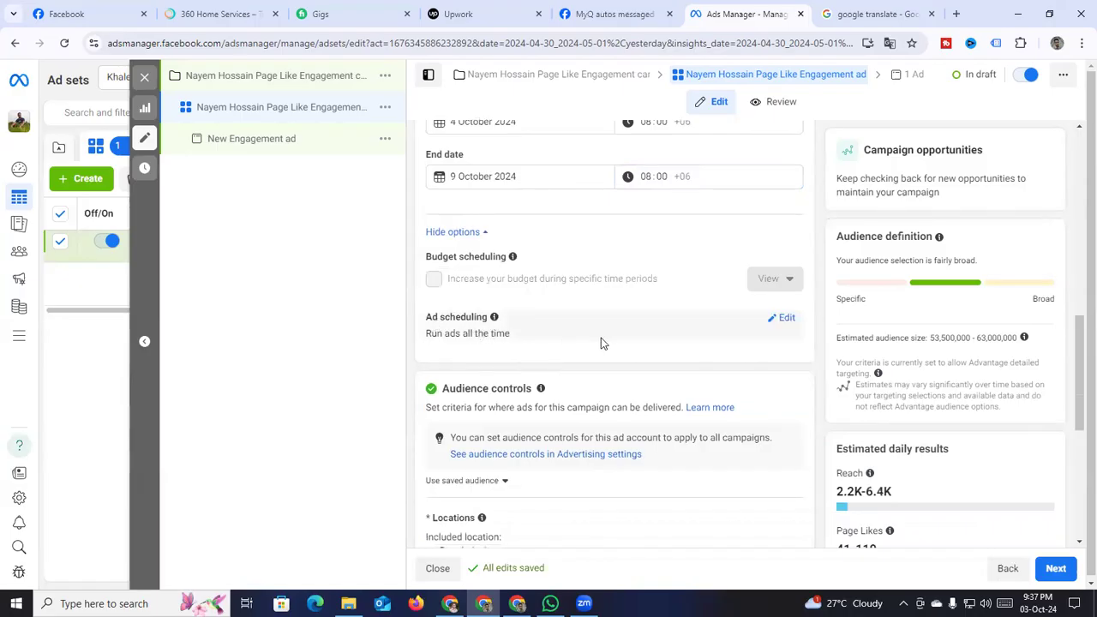
scroll(600, 343, down, 1)
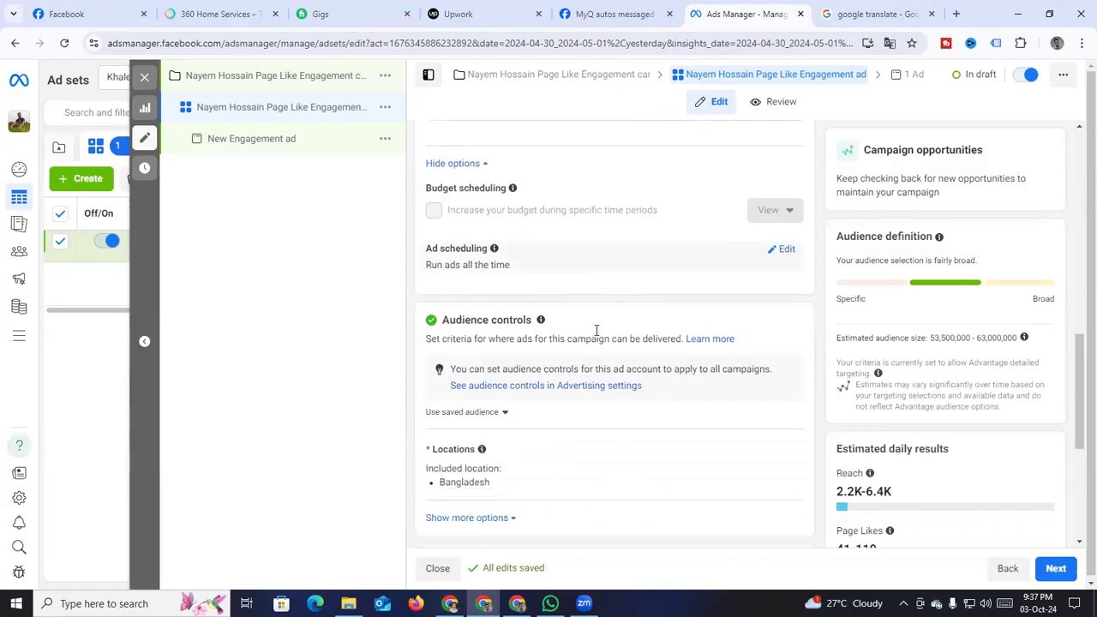
Enable 'Run ads on a schedule' in the viewer's time zone, leaving the 9 October end date unchanged
click(790, 254)
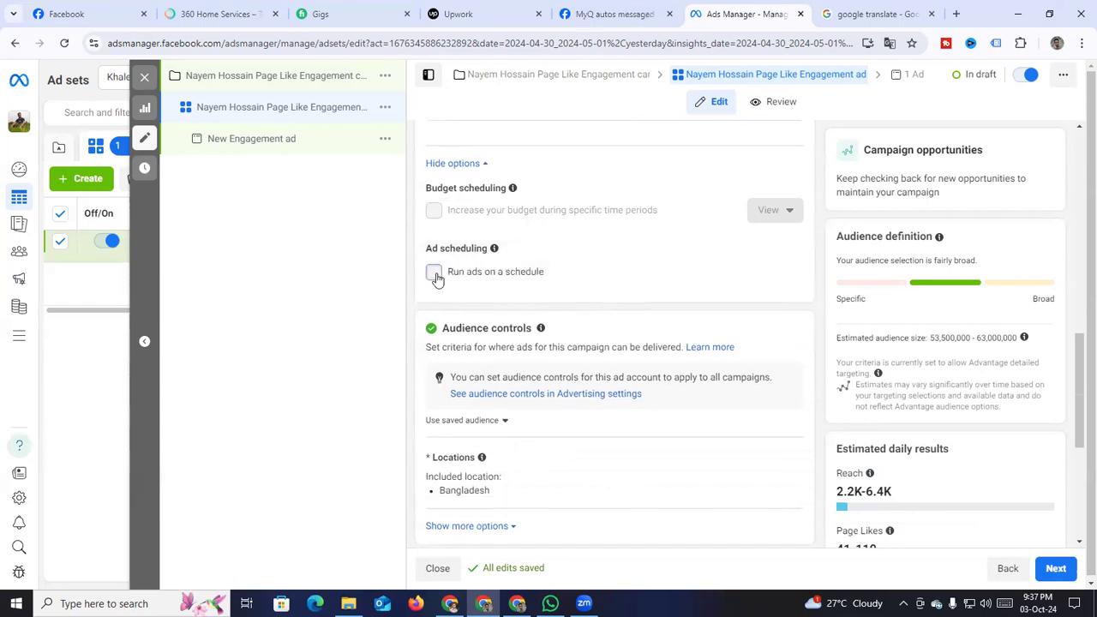
click(435, 273)
scroll(776, 305, down, 1)
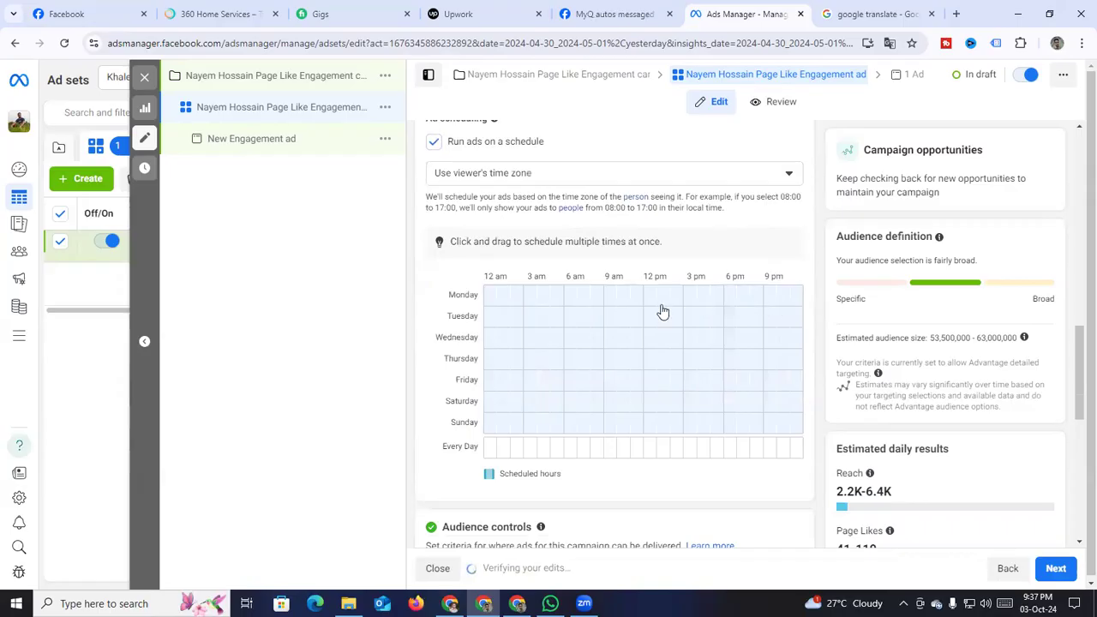
scroll(631, 236, up, 2)
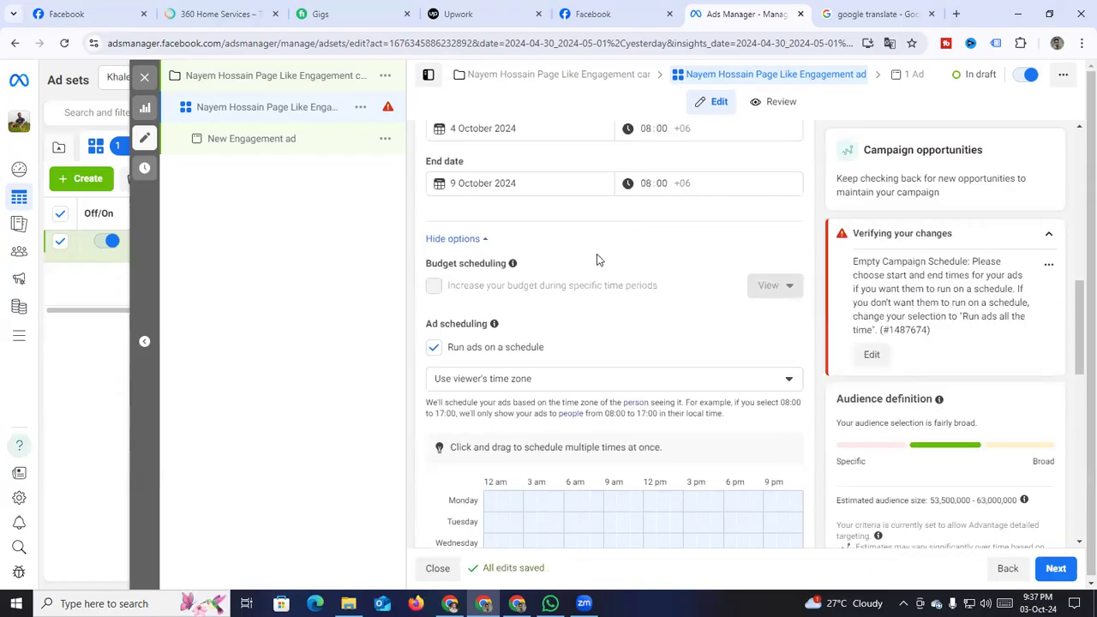
click(539, 185)
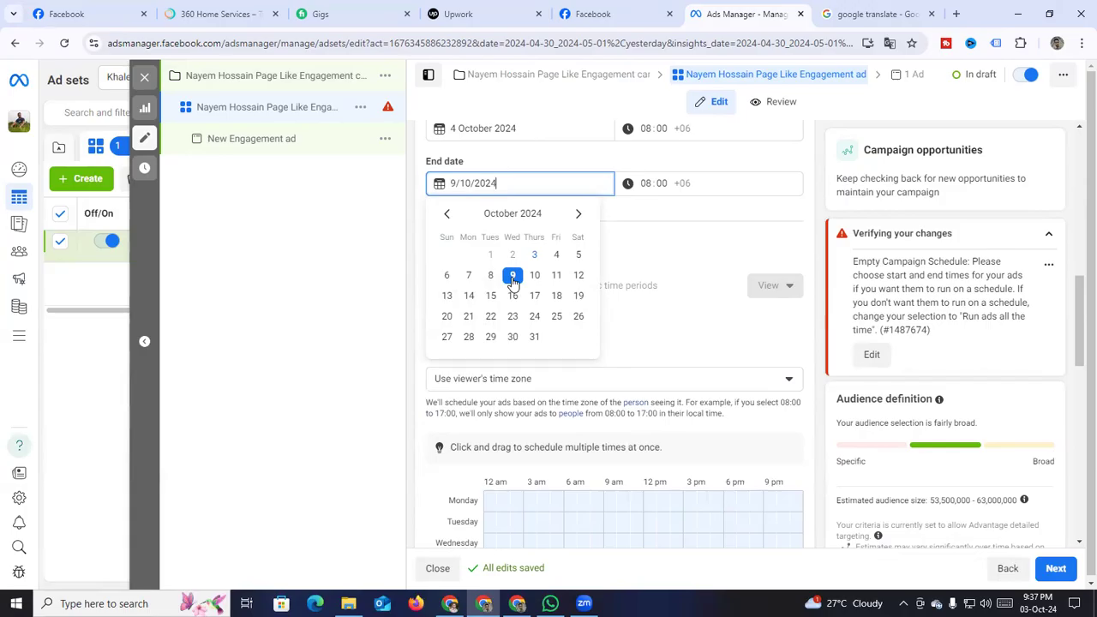
click(641, 242)
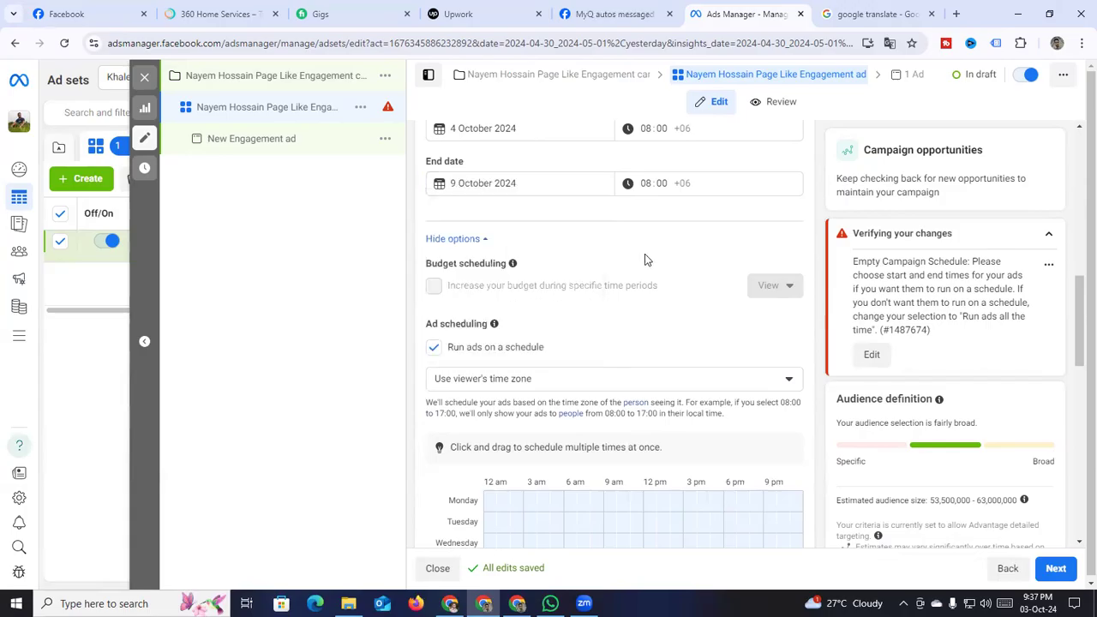
scroll(647, 258, down, 3)
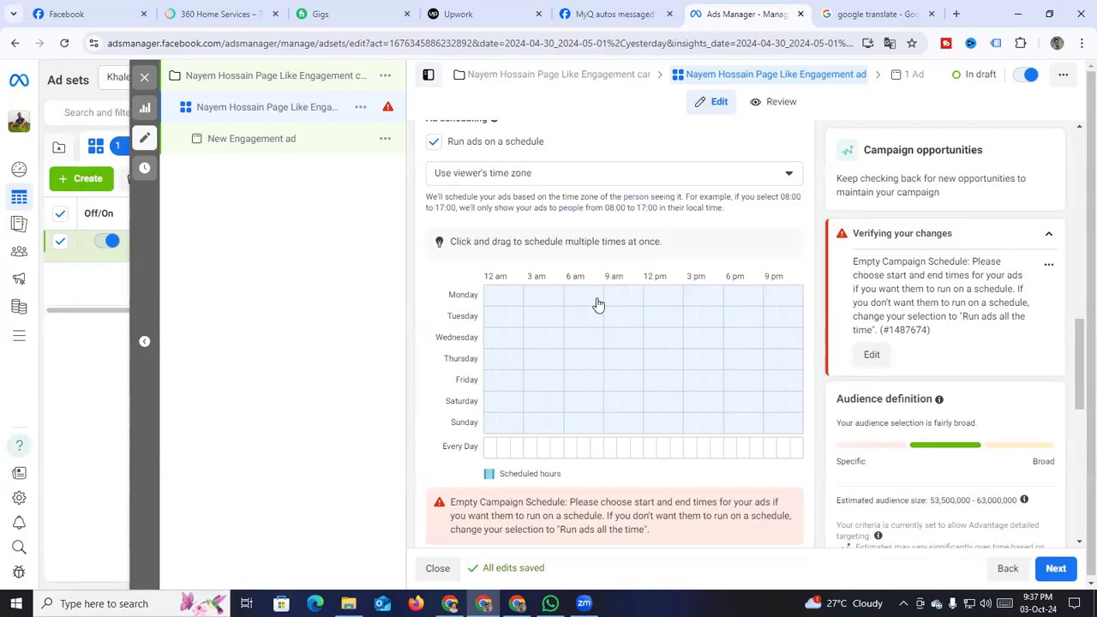
Schedule Monday–Wednesday from 8 am onward plus Saturday's 8 am hour, leaving Thursday empty
drag(595, 300, 792, 368)
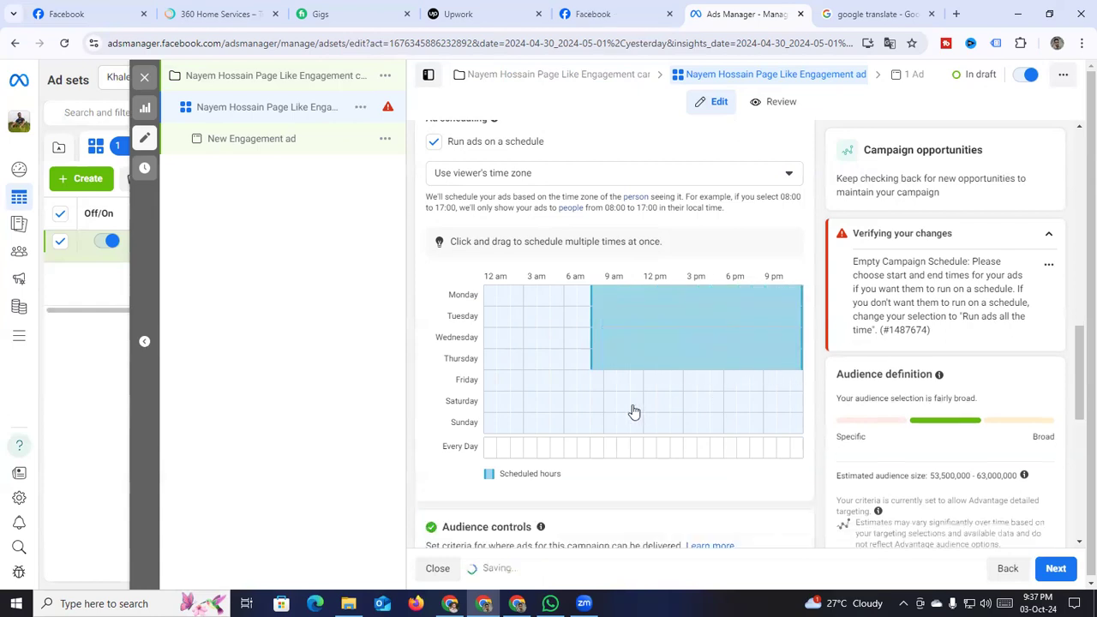
click(597, 401)
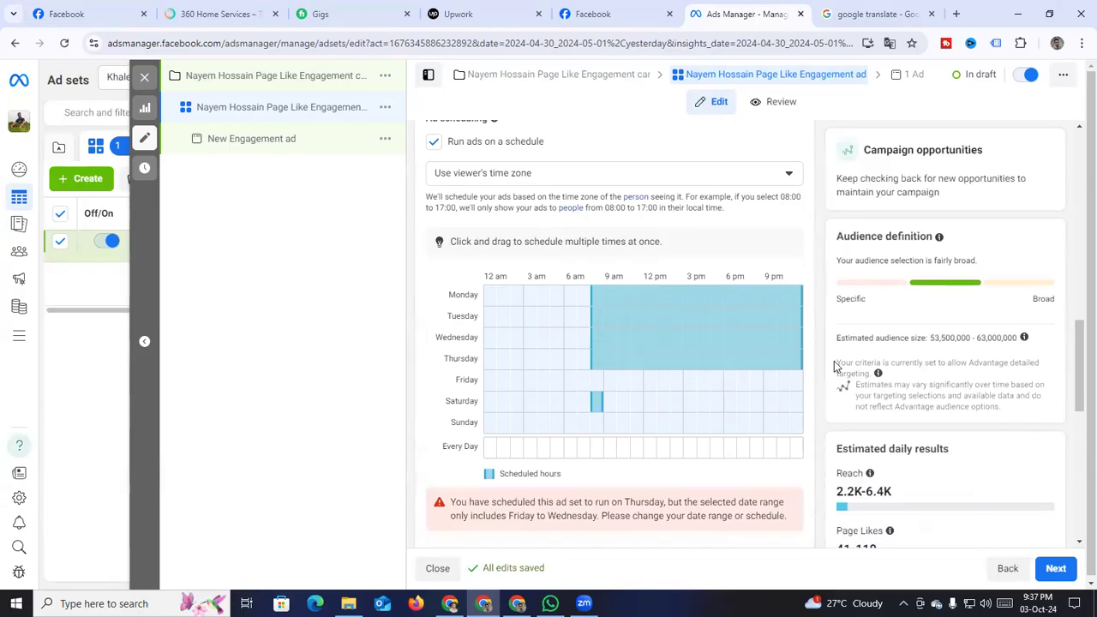
drag(605, 361, 794, 369)
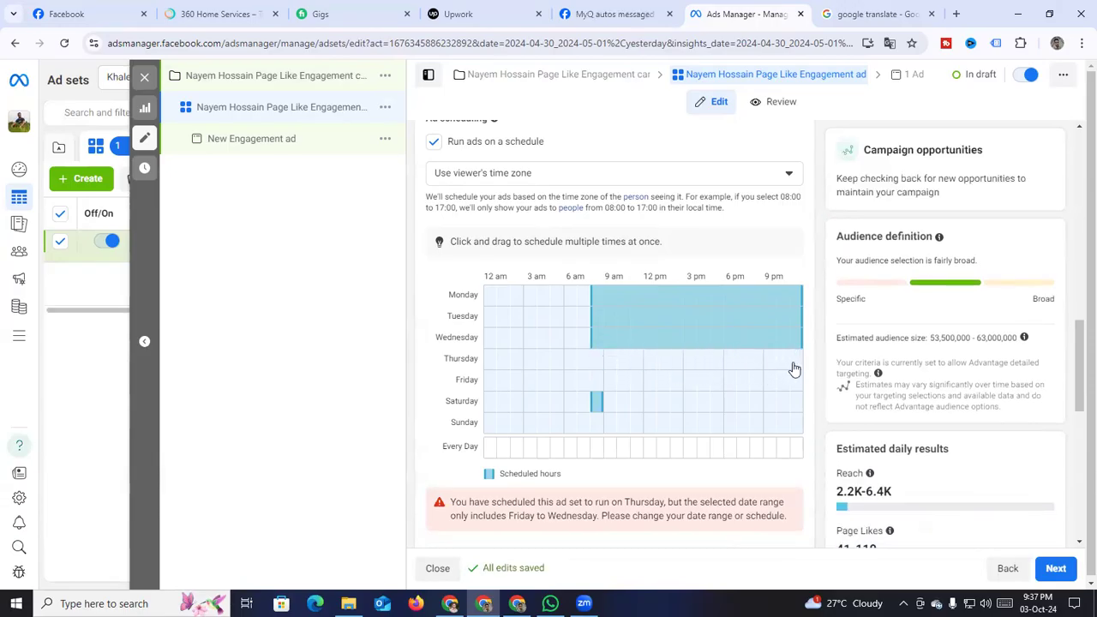
scroll(661, 343, up, 2)
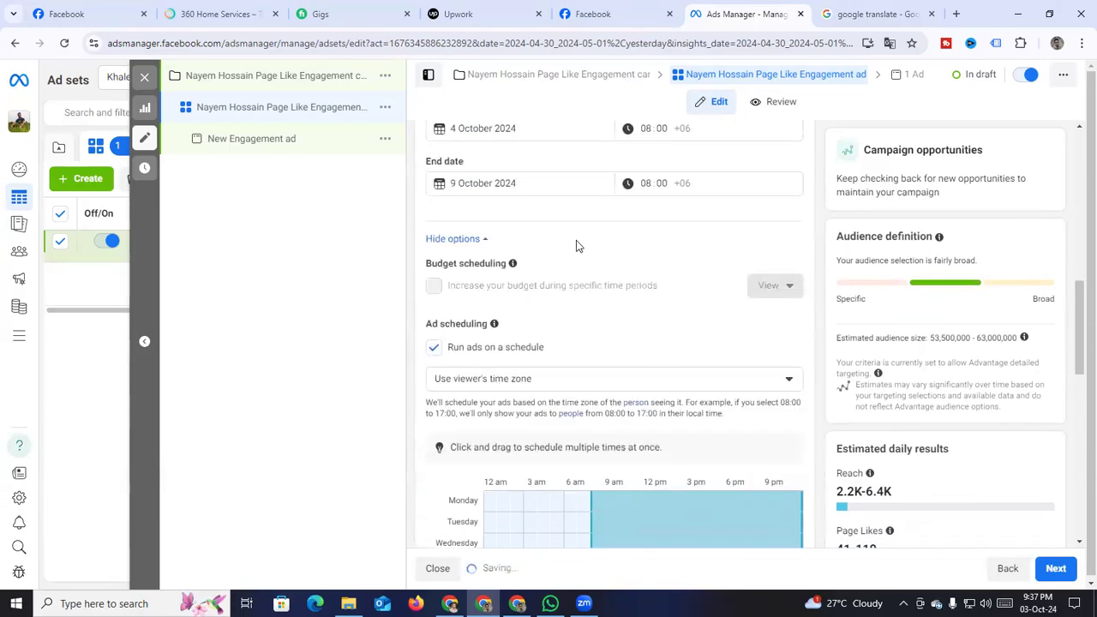
click(538, 181)
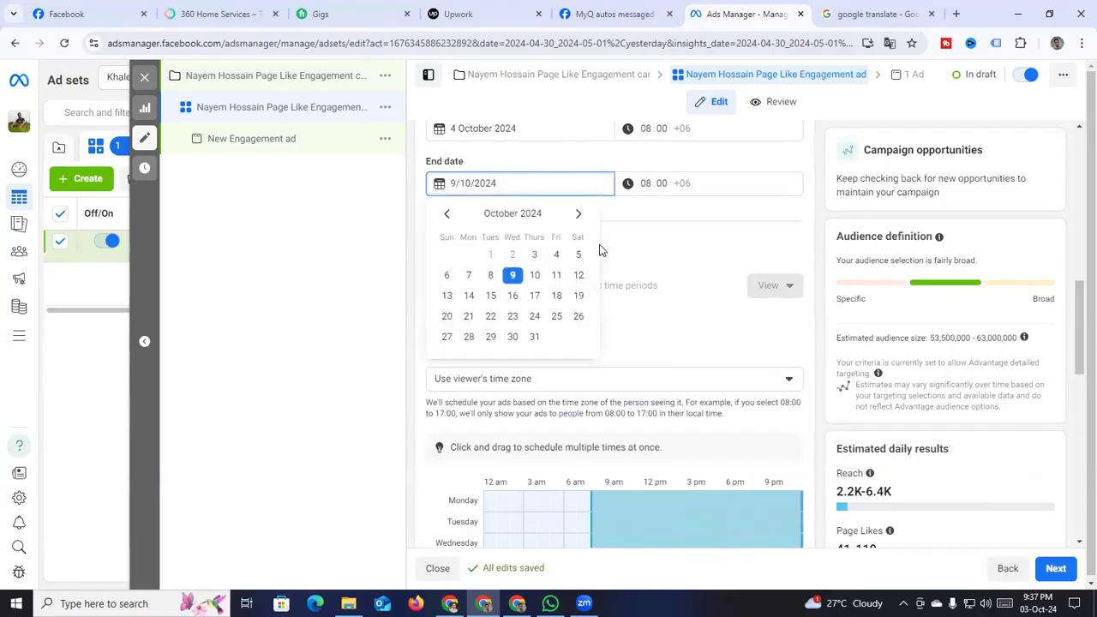
click(625, 235)
scroll(642, 299, down, 4)
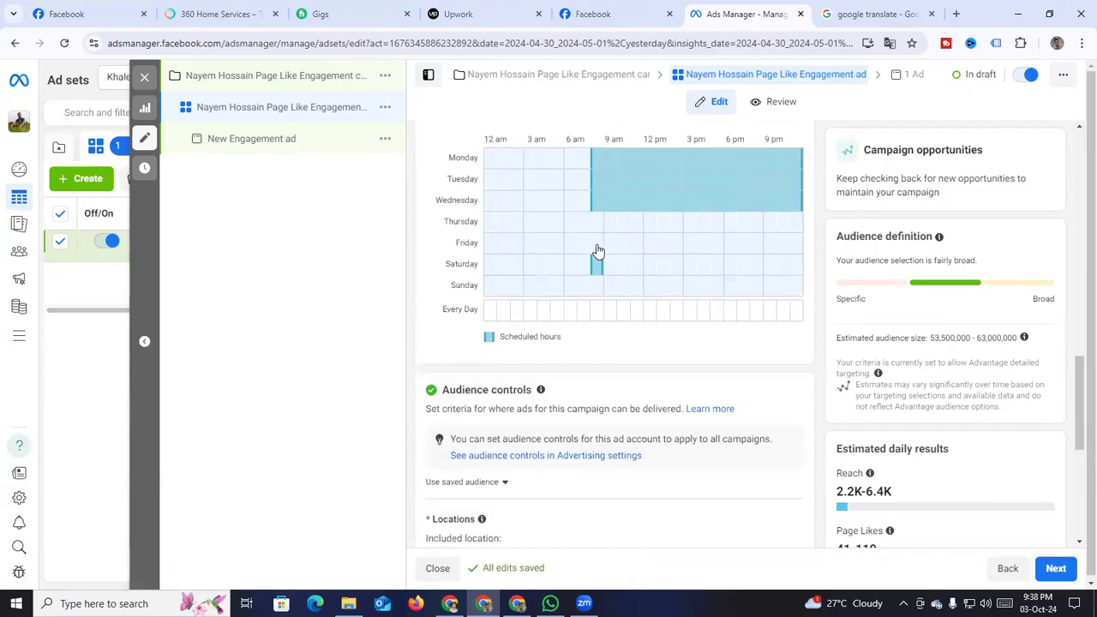
Add Friday through Sunday from 8 am to the weekly schedule, keeping the 9 October end date
drag(593, 251, 791, 294)
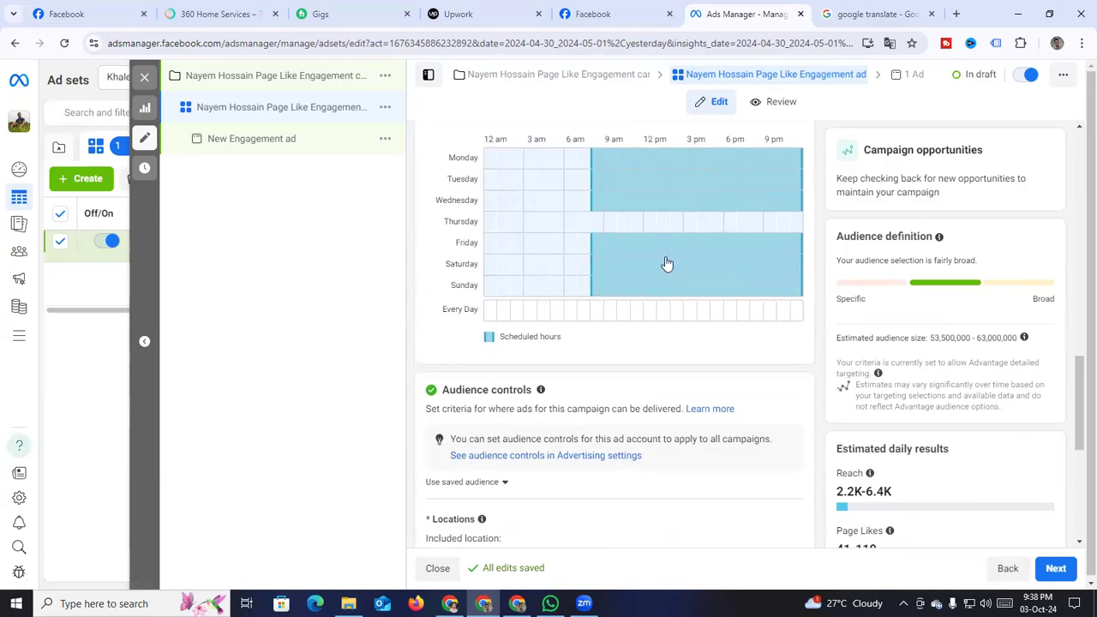
scroll(668, 264, up, 1)
scroll(591, 237, up, 2)
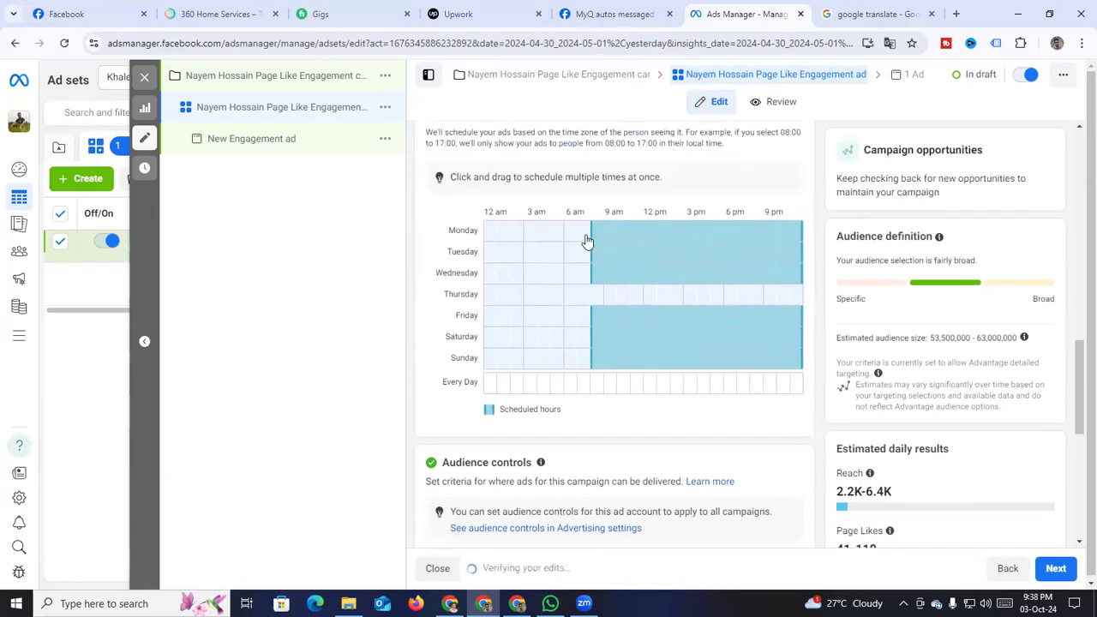
scroll(593, 240, up, 2)
click(529, 183)
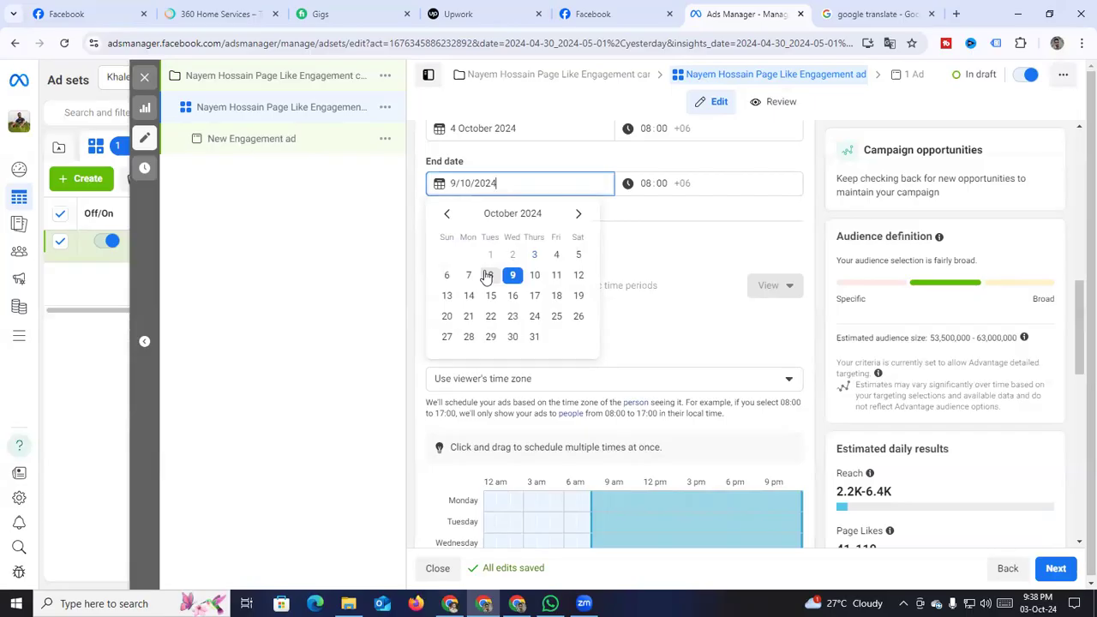
click(638, 236)
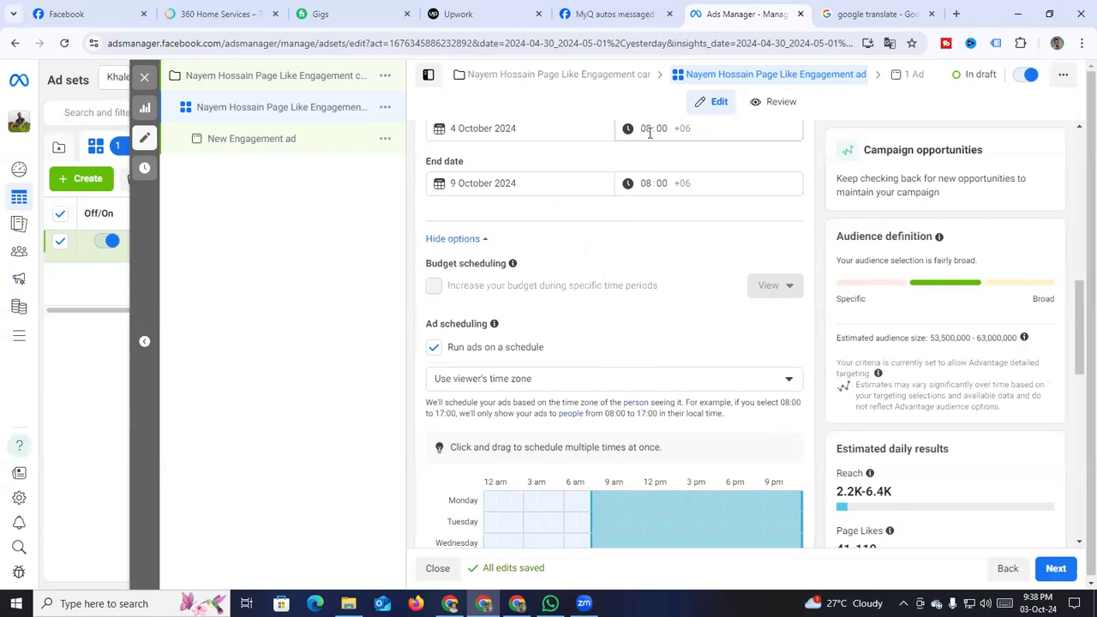
scroll(649, 131, up, 1)
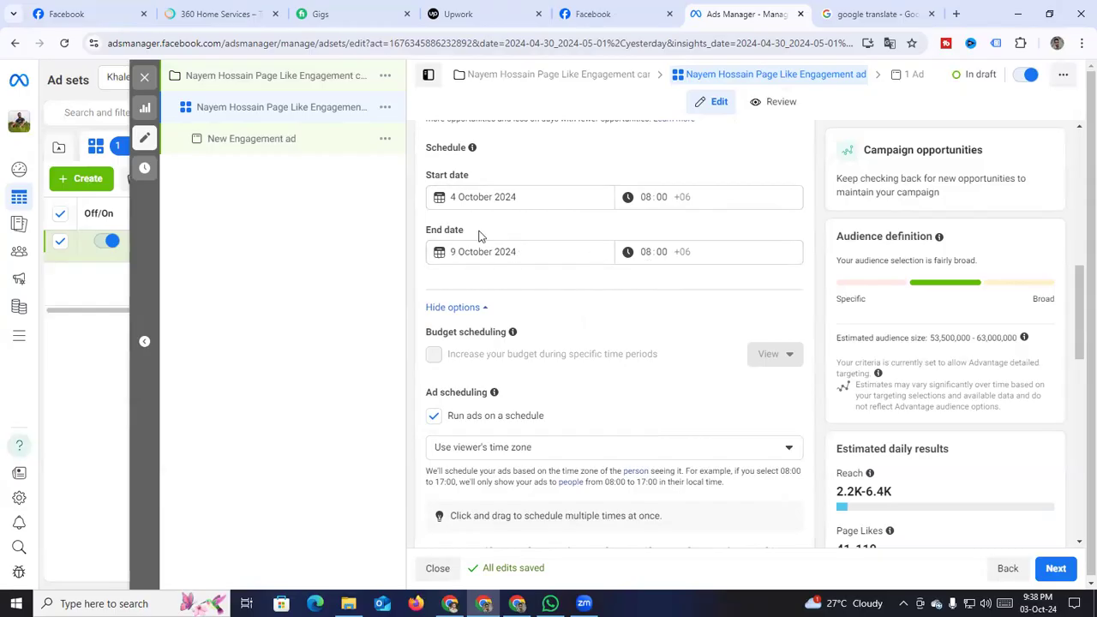
Recheck the start and end dates, keeping 4 and 9 October 2024
click(515, 199)
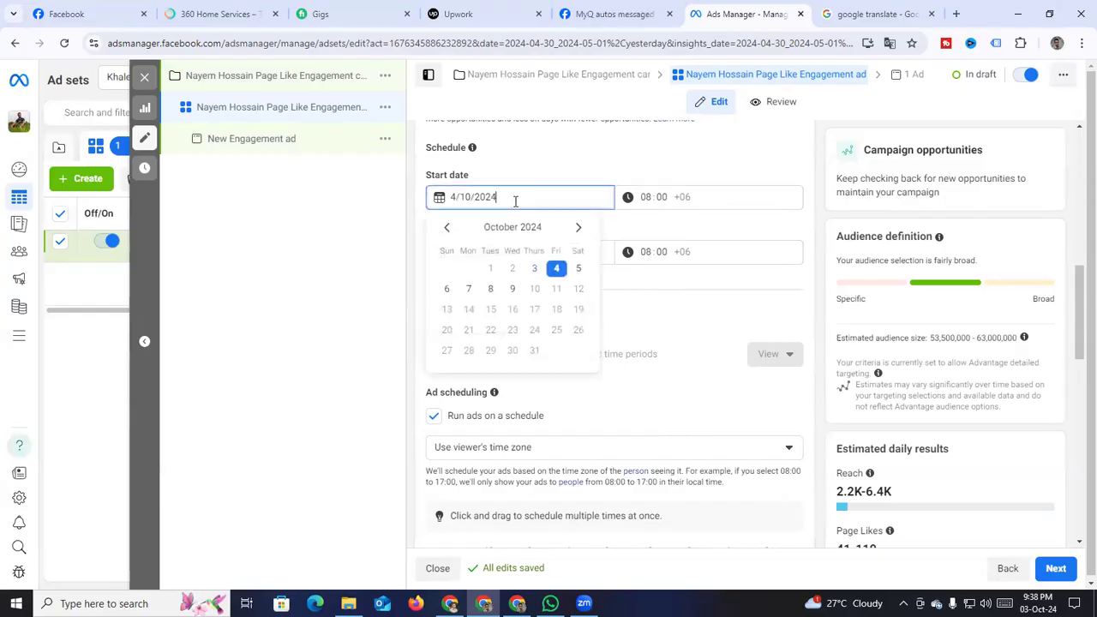
click(628, 288)
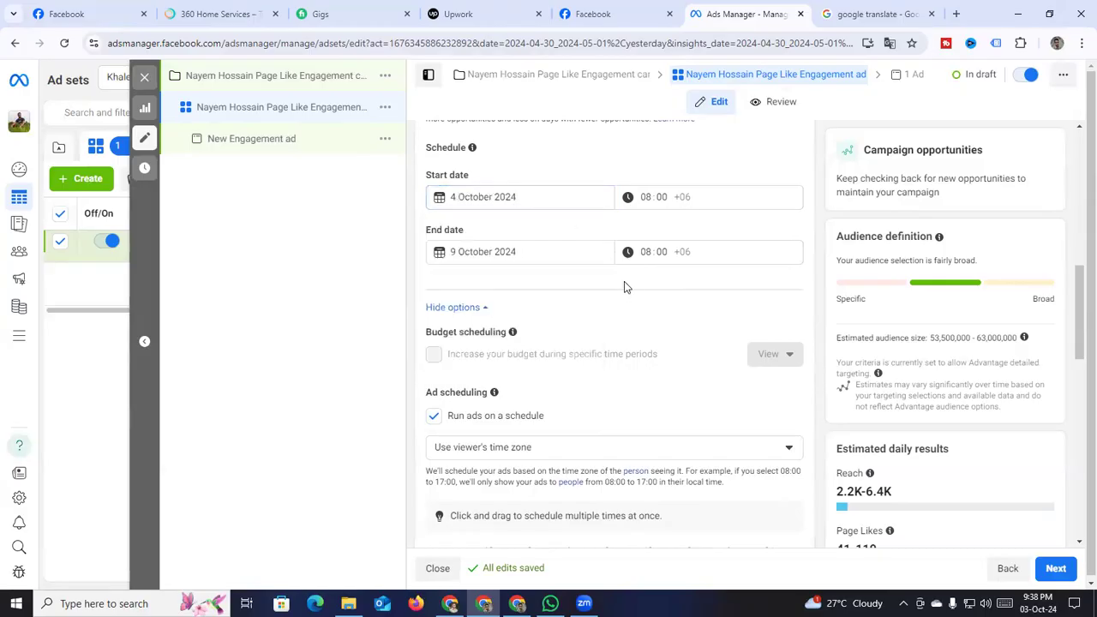
click(497, 249)
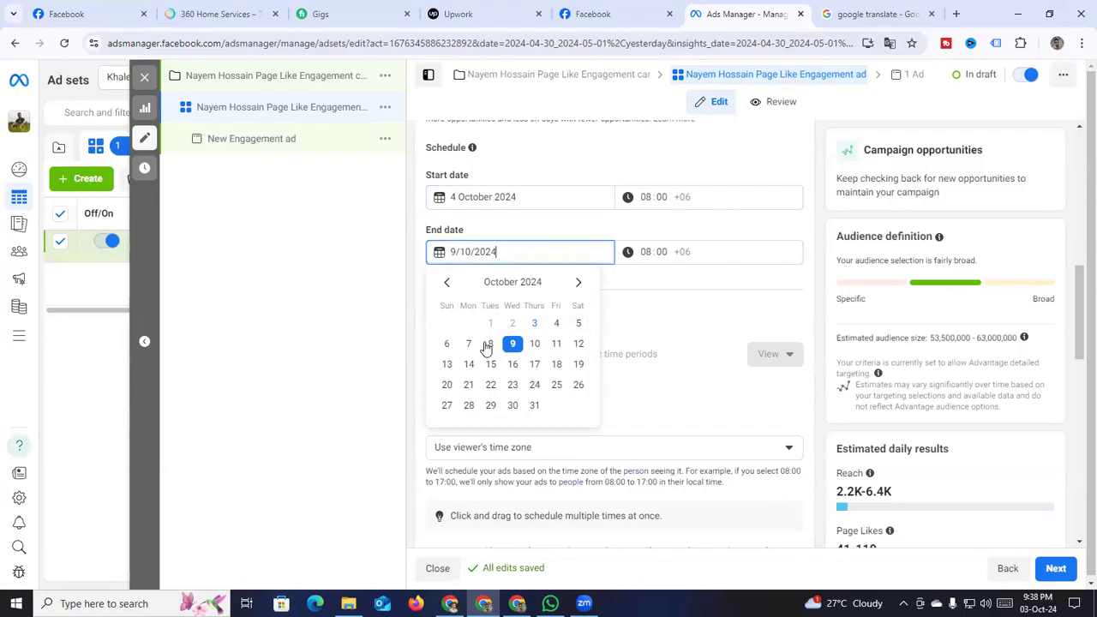
click(511, 343)
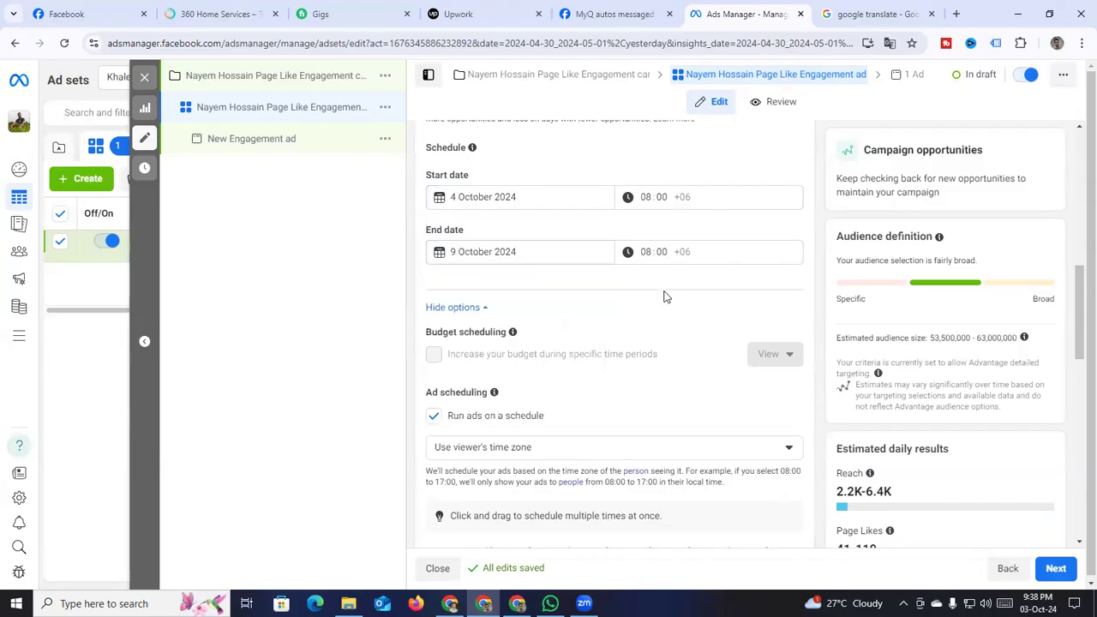
Add the 12 am hour for Monday–Wednesday and Friday–Sunday to the schedule
scroll(624, 312, down, 5)
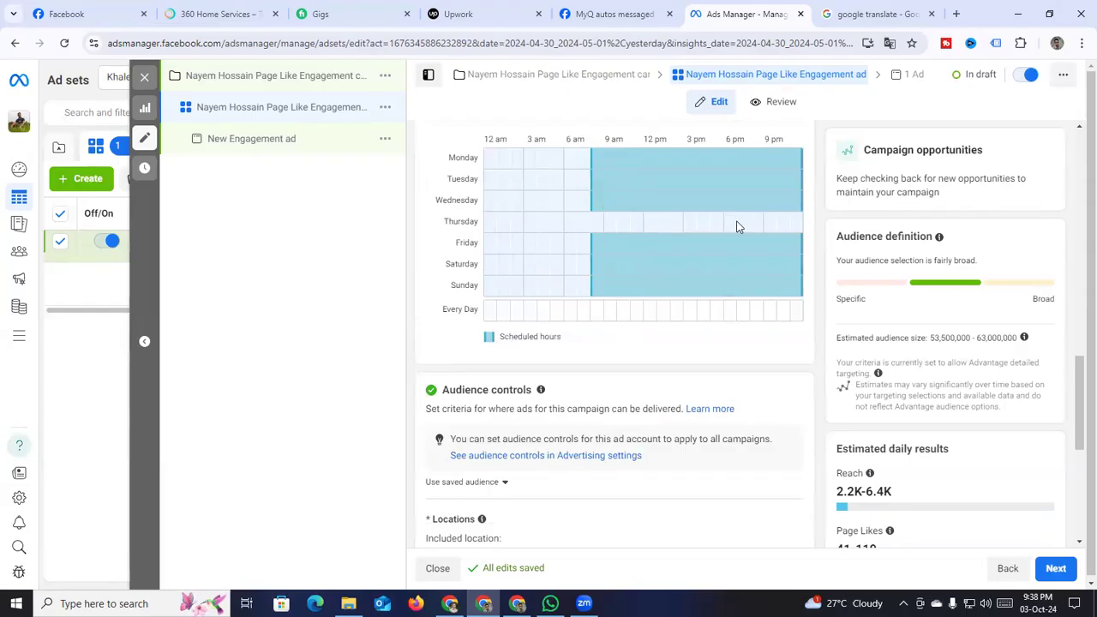
scroll(566, 317, down, 2)
scroll(591, 270, up, 3)
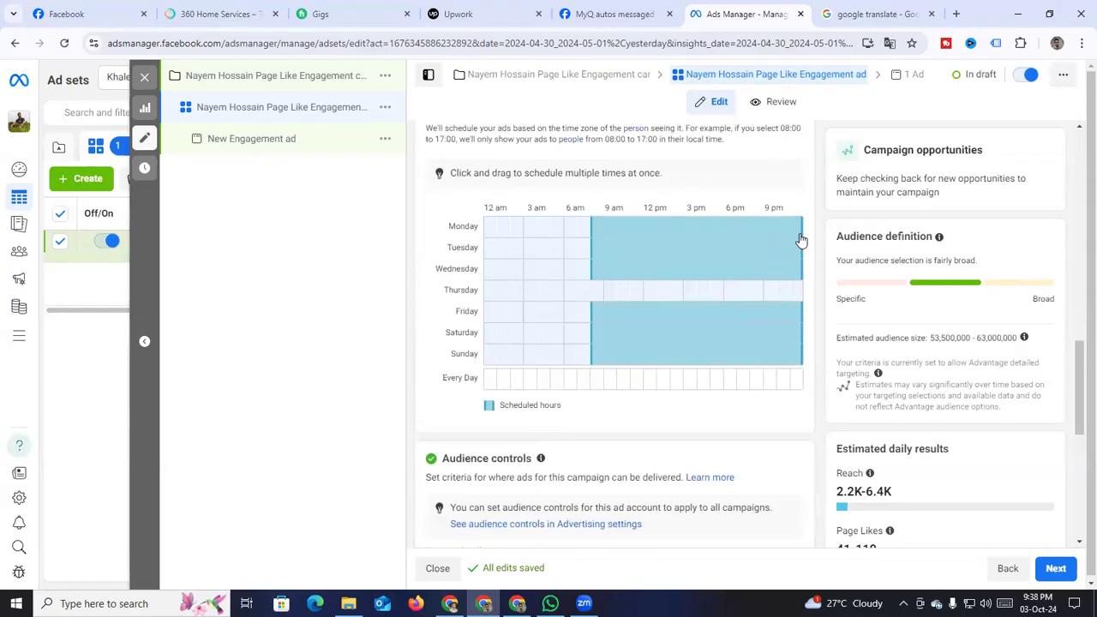
drag(491, 227, 485, 274)
drag(488, 312, 489, 354)
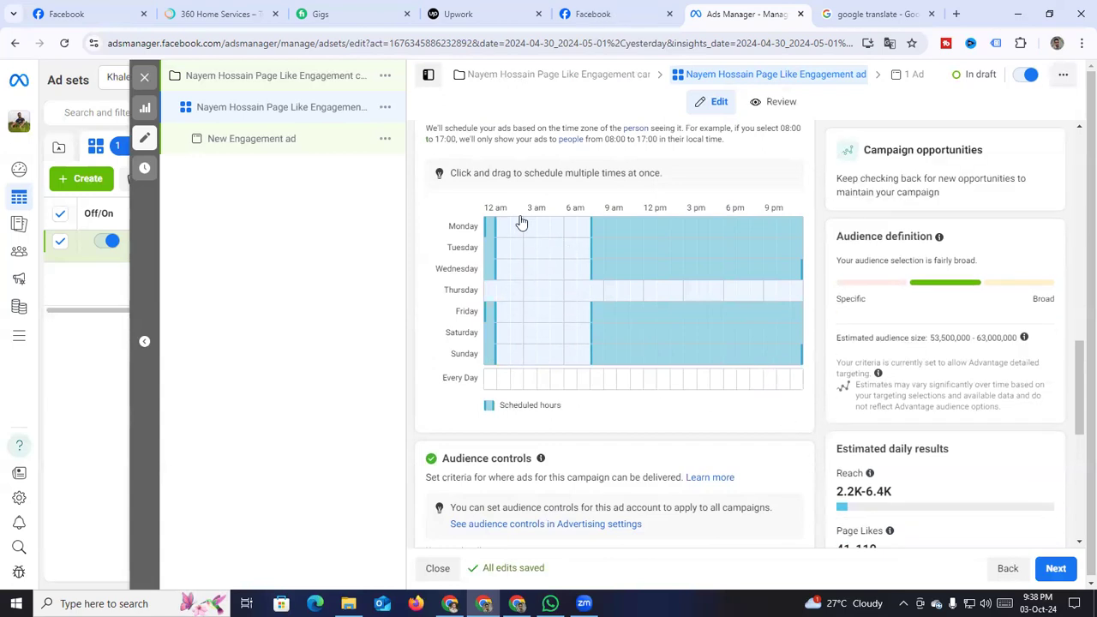
Open the Bangladesh location targeting for editing
scroll(787, 408, down, 2)
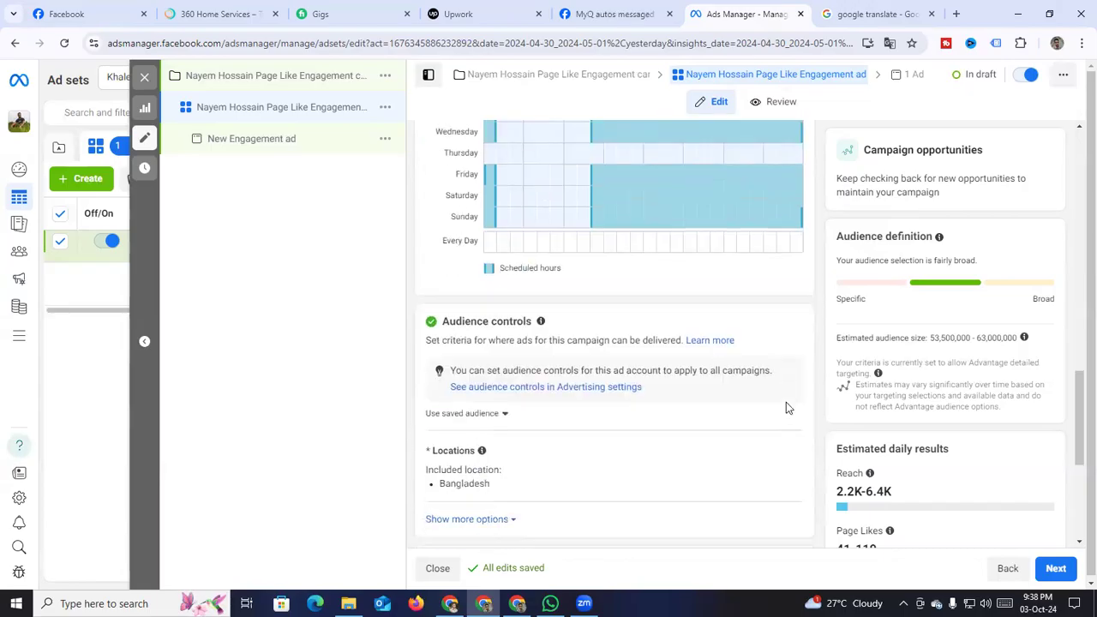
scroll(786, 404, down, 4)
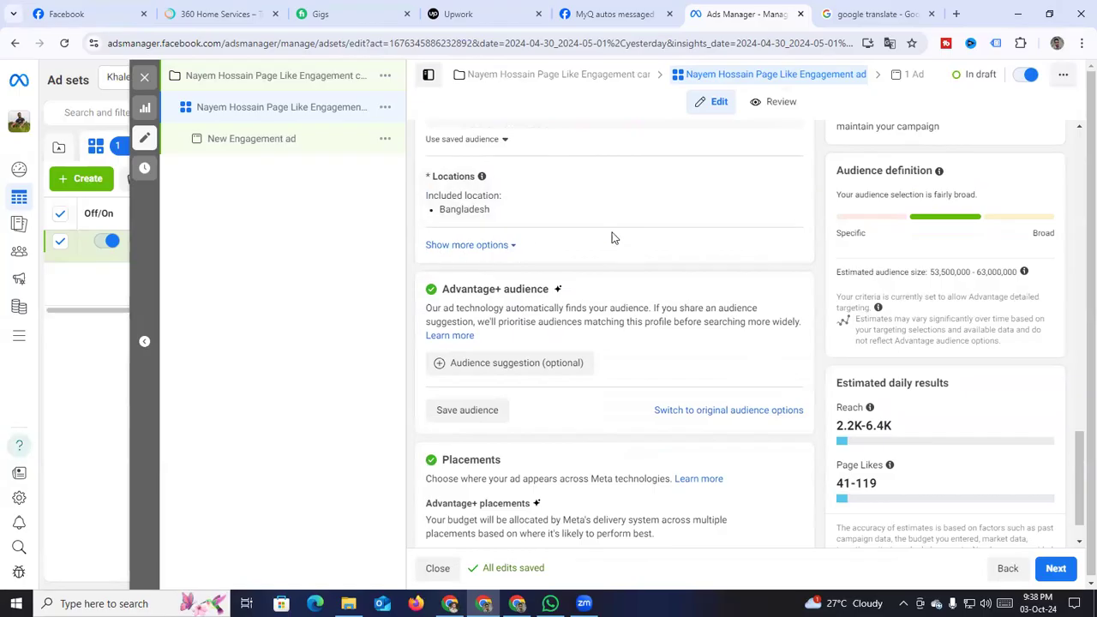
scroll(776, 310, up, 2)
click(781, 321)
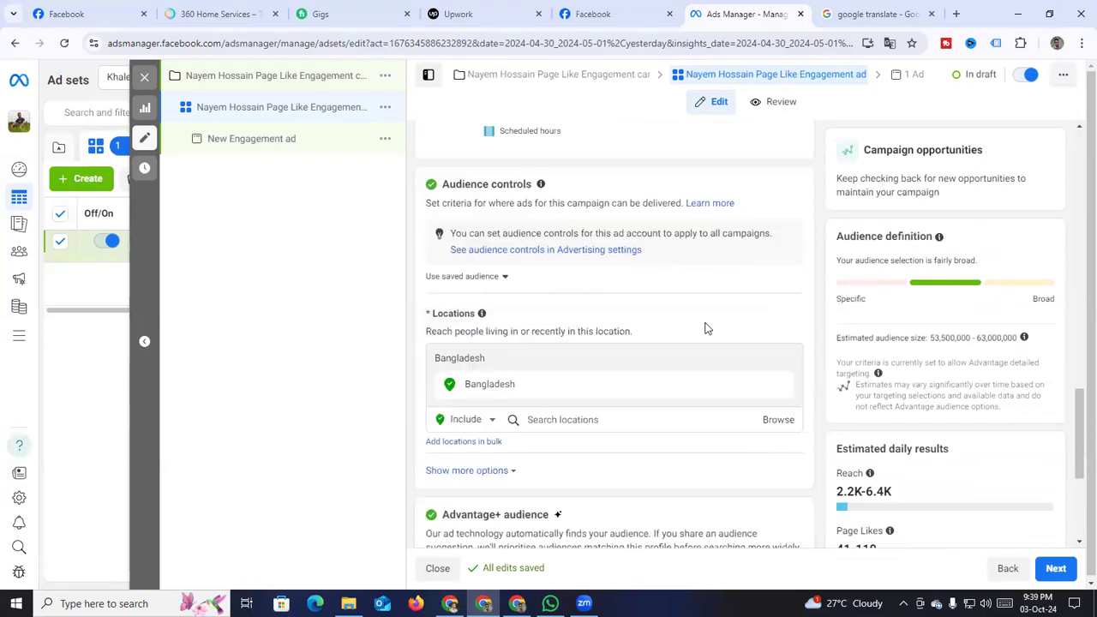
scroll(634, 329, down, 2)
scroll(480, 313, up, 1)
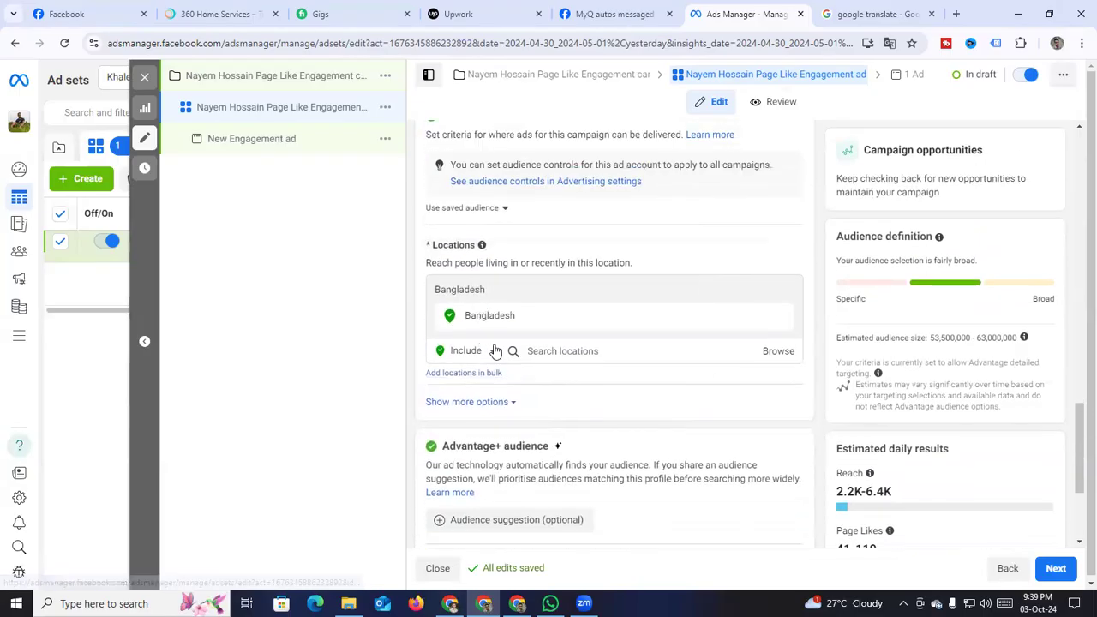
Expand more audience options and make the minimum age of 18 editable
click(471, 402)
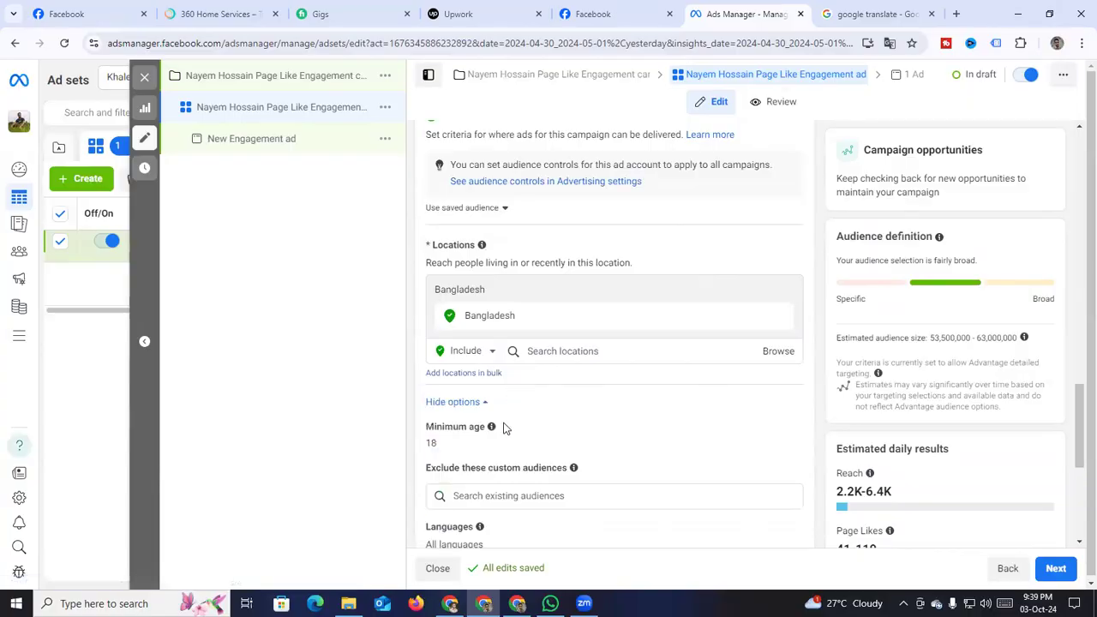
scroll(505, 428, down, 3)
click(774, 225)
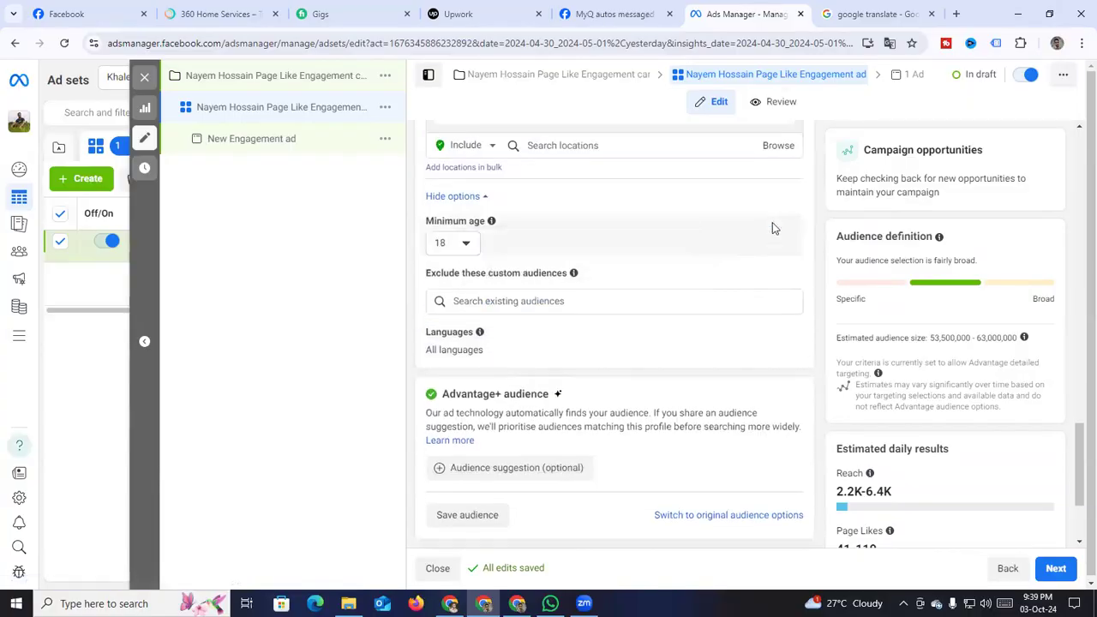
scroll(649, 259, up, 2)
scroll(577, 314, down, 3)
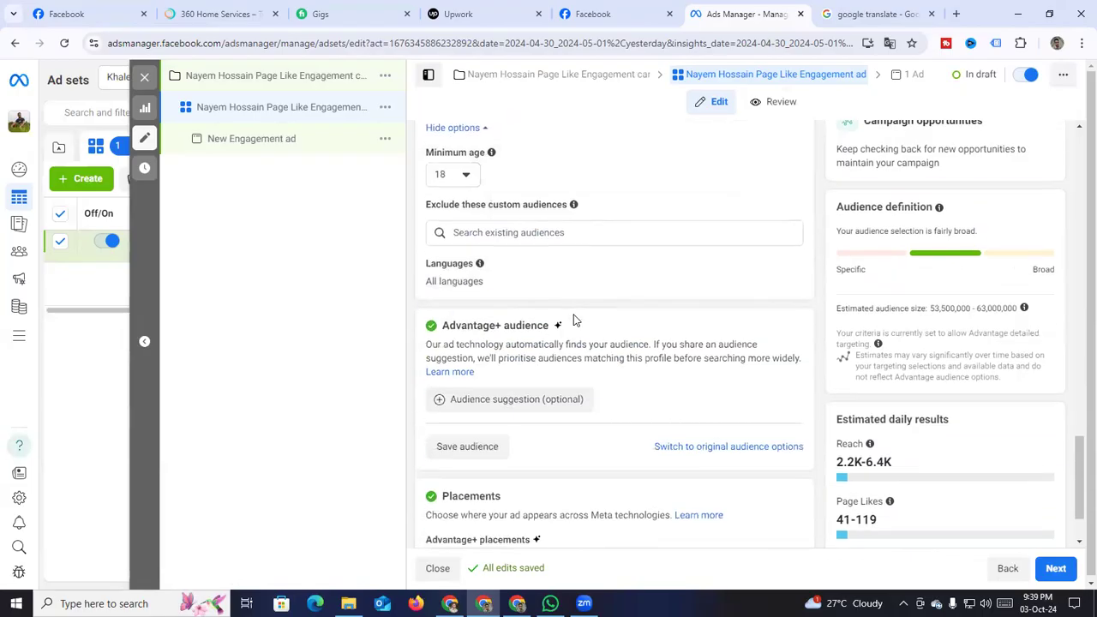
scroll(626, 359, down, 1)
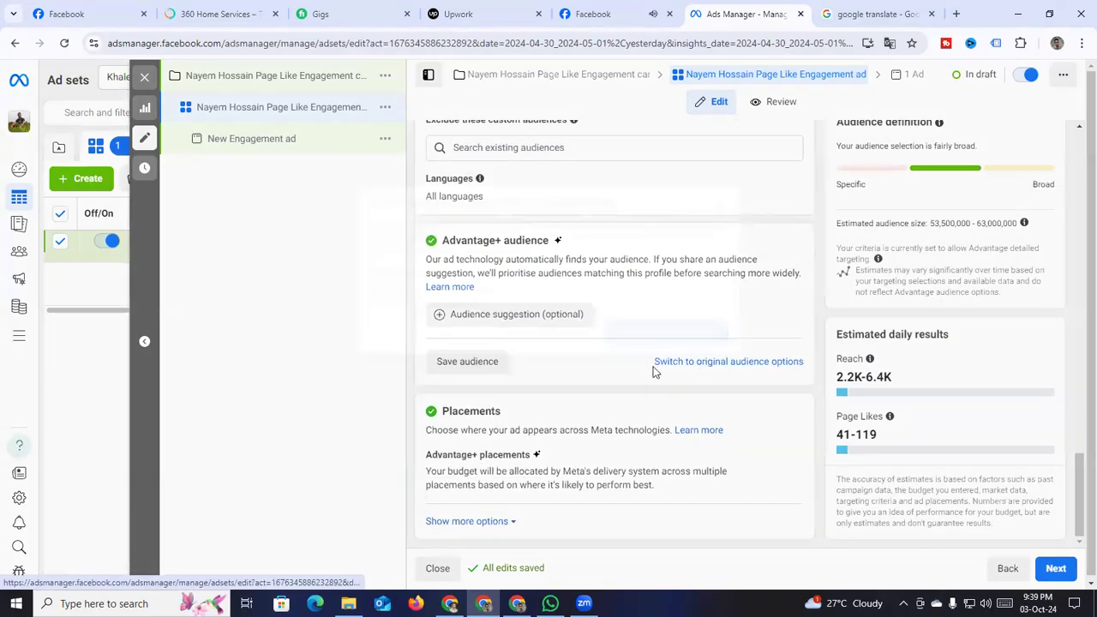
Switch the ad set from Advantage+ audience back to the original audience options
click(657, 363)
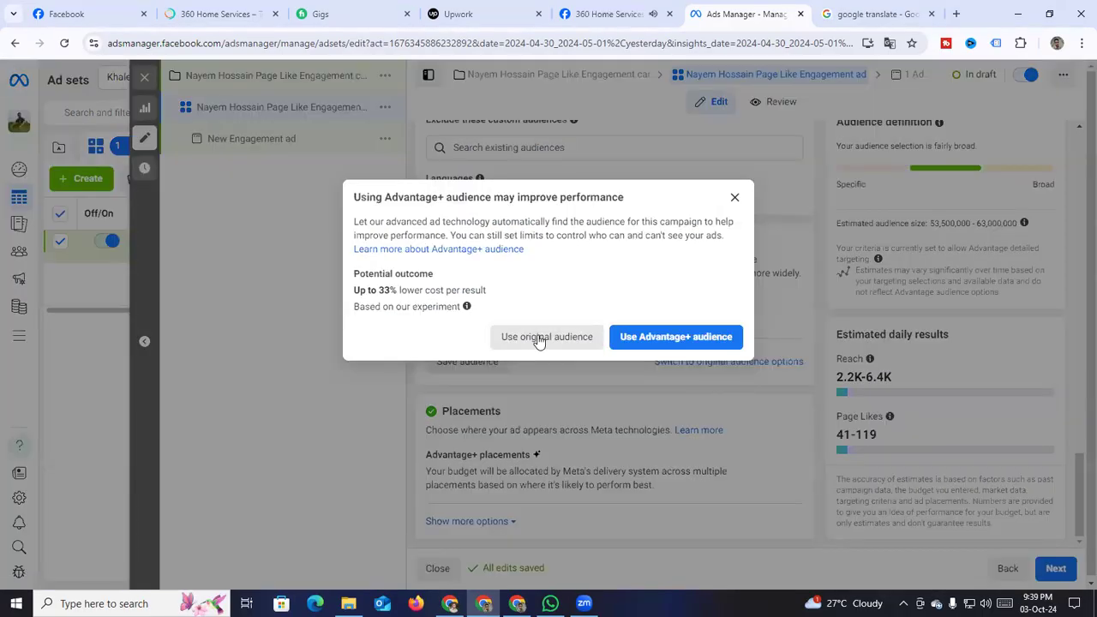
click(540, 336)
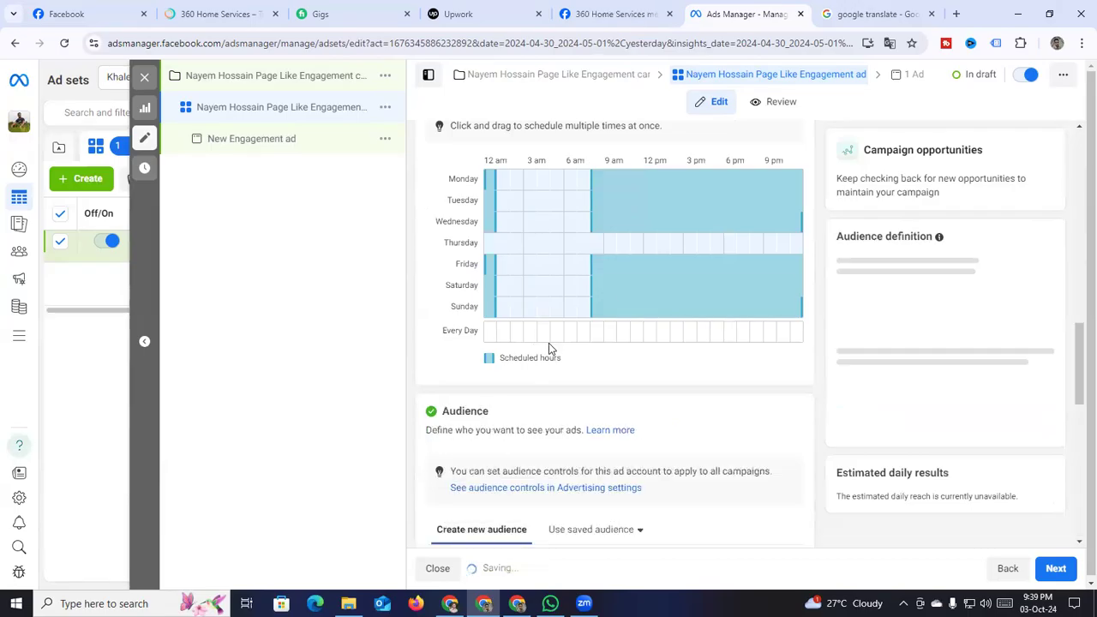
scroll(535, 301, up, 4)
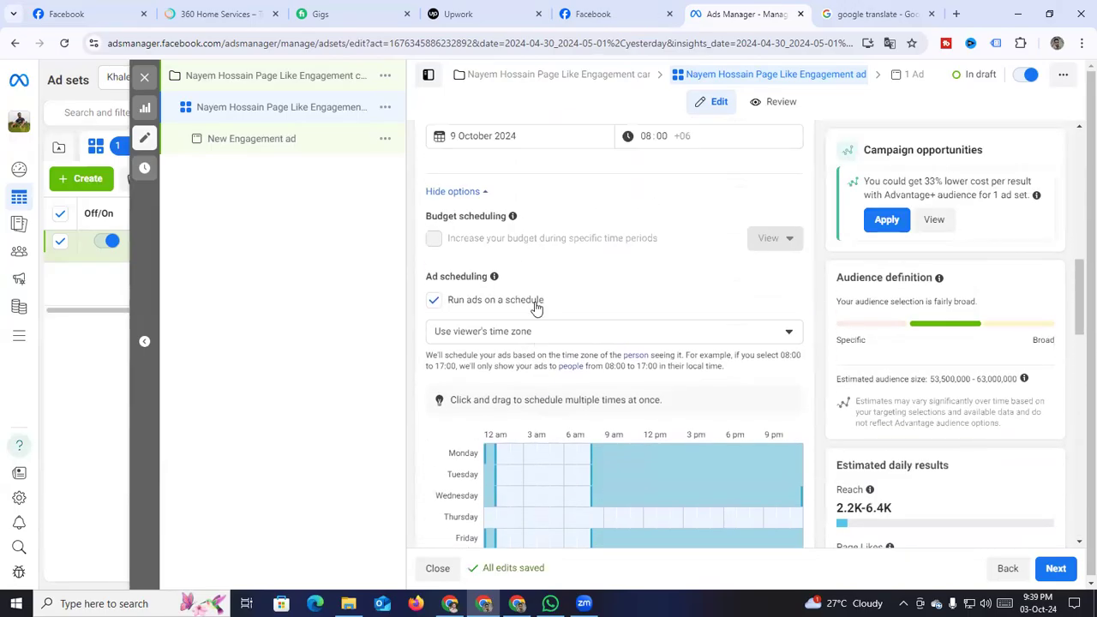
scroll(534, 307, down, 7)
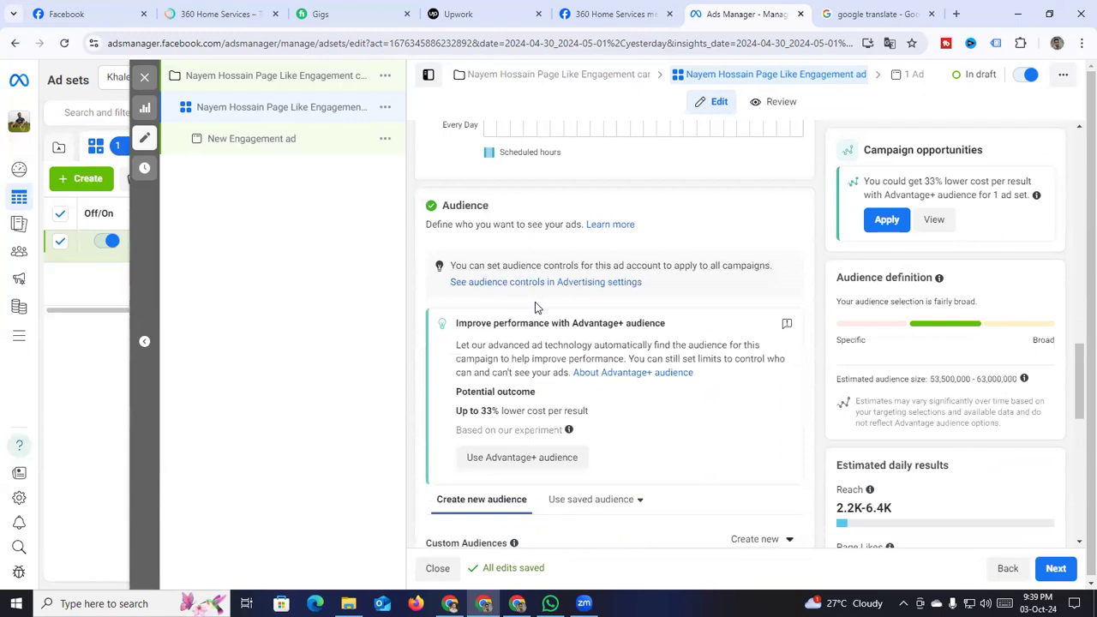
scroll(534, 307, down, 6)
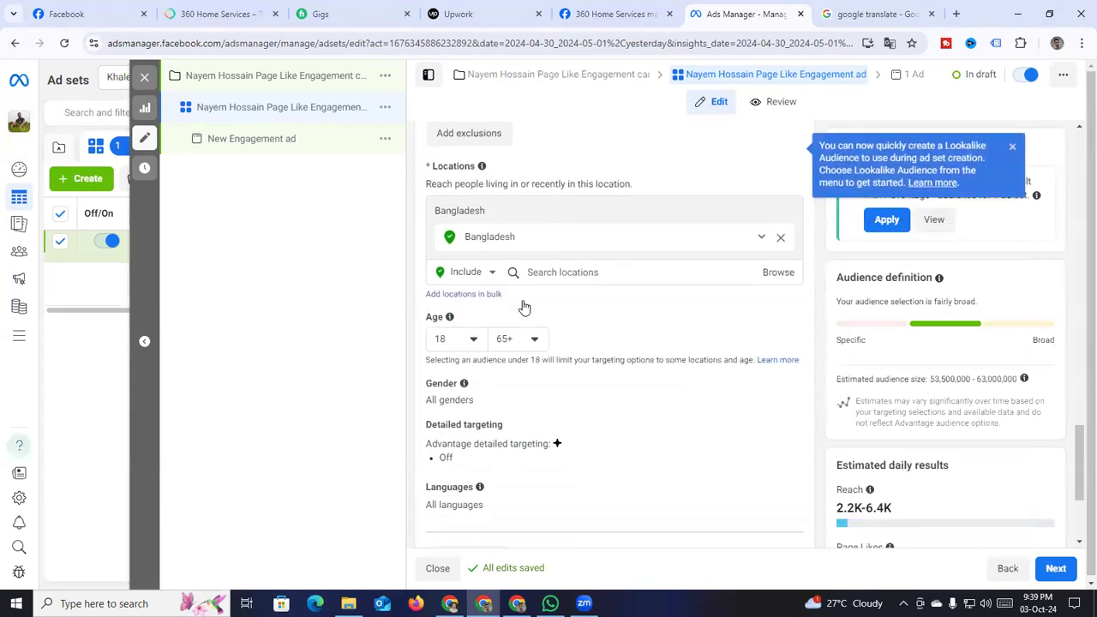
Set the audience age range to minimum 18 and maximum 40
click(472, 257)
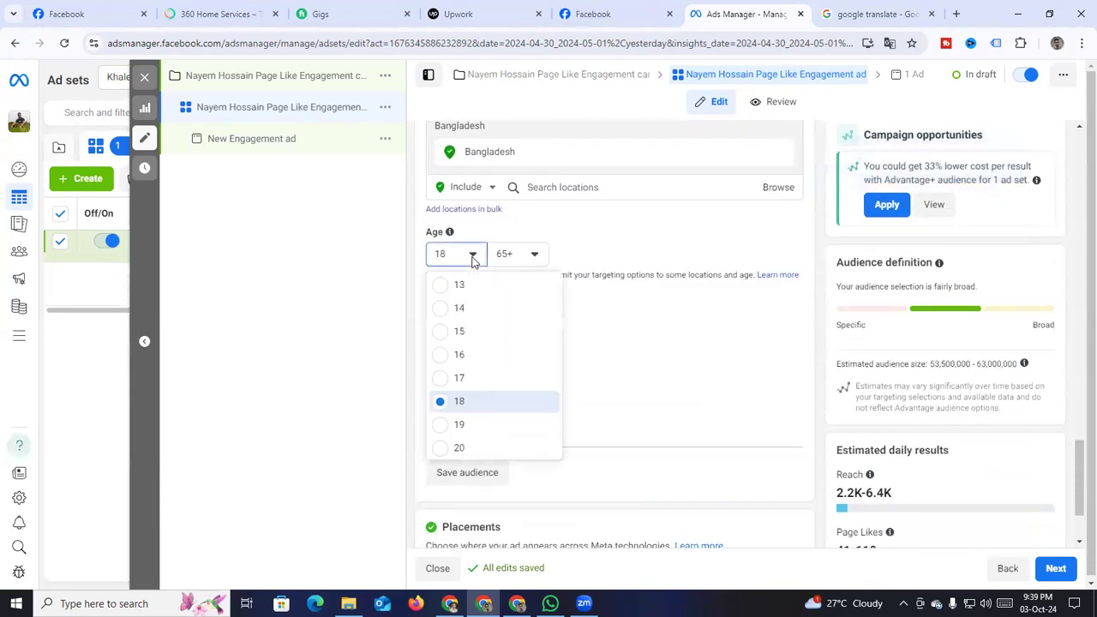
click(471, 380)
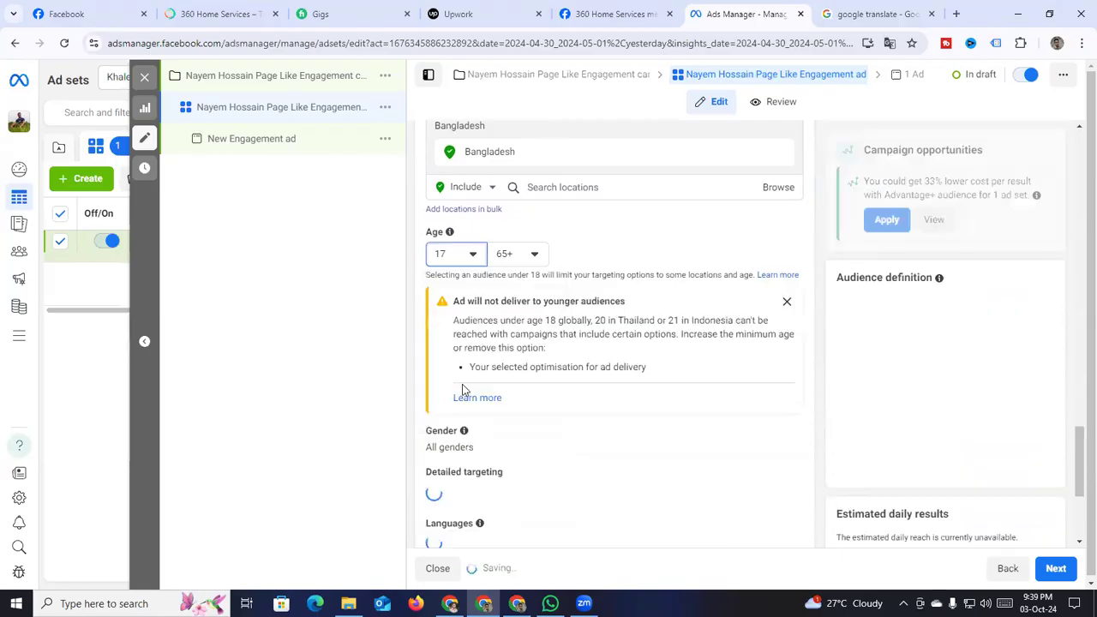
click(474, 260)
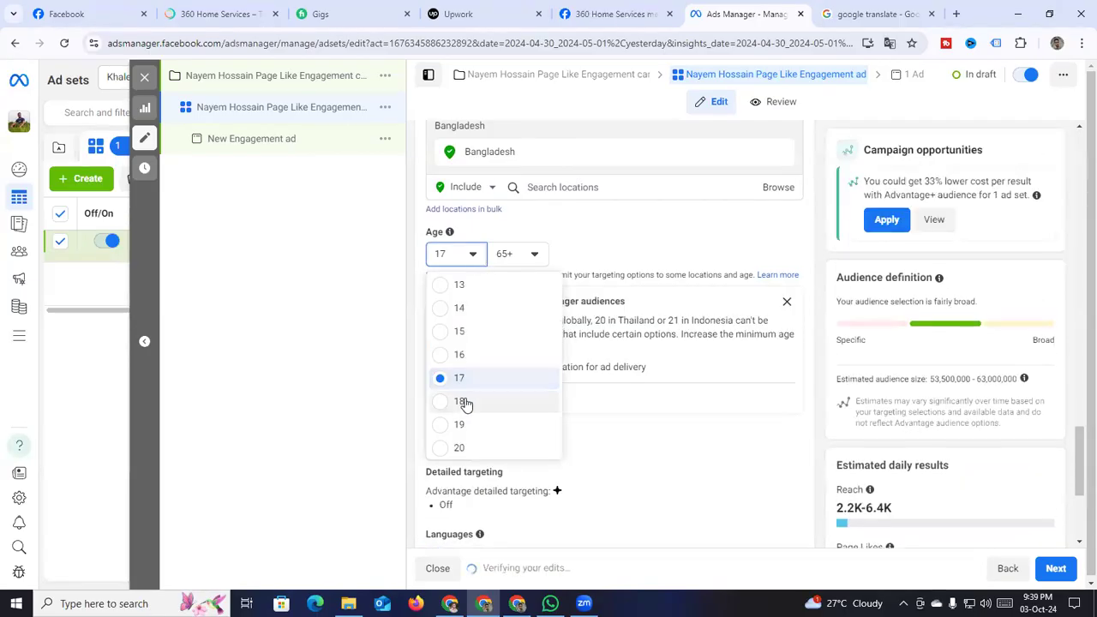
click(466, 403)
click(532, 259)
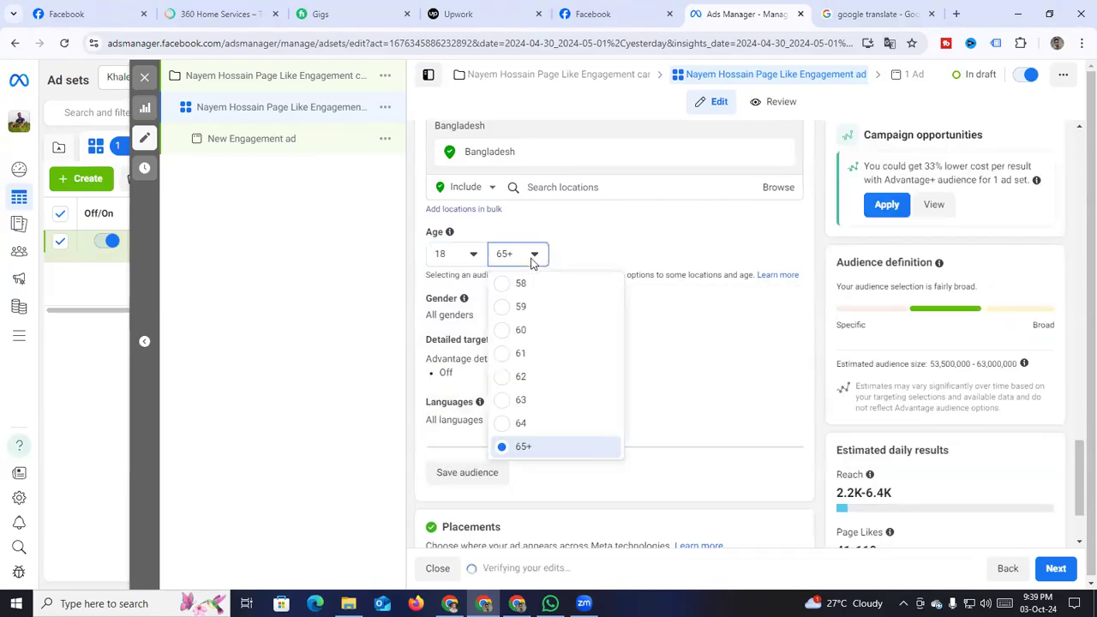
scroll(521, 343, up, 3)
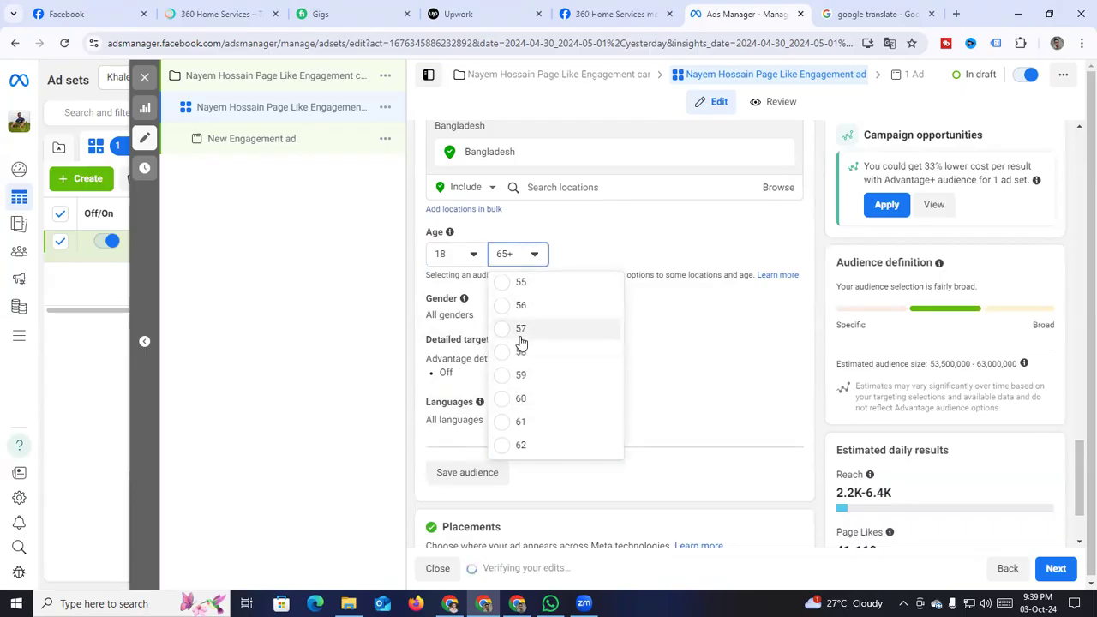
scroll(523, 344, up, 3)
scroll(527, 347, up, 4)
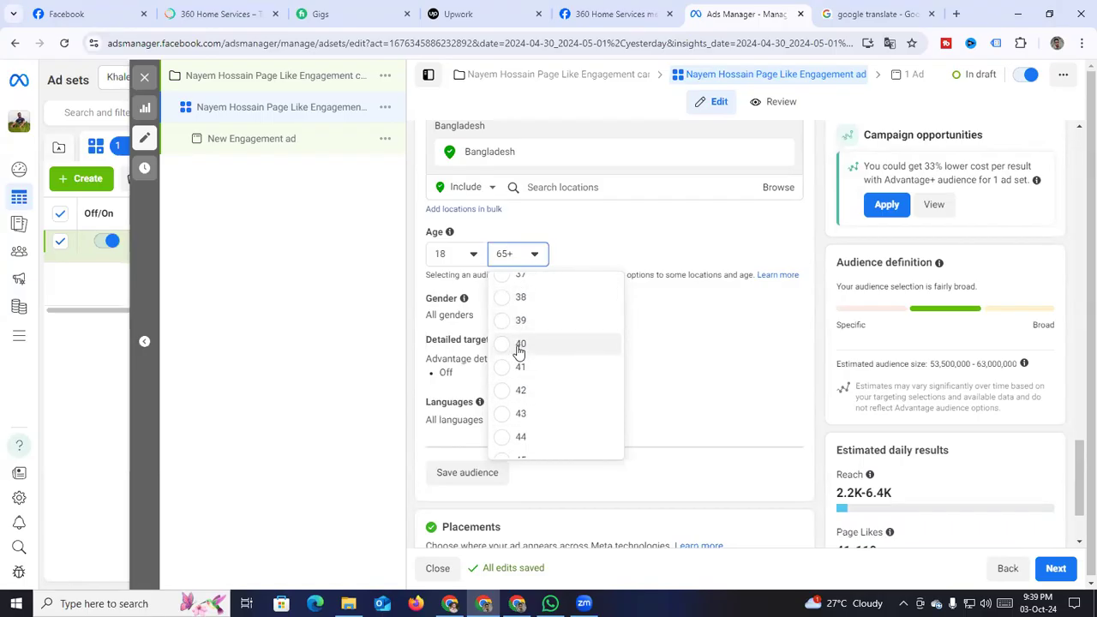
click(519, 345)
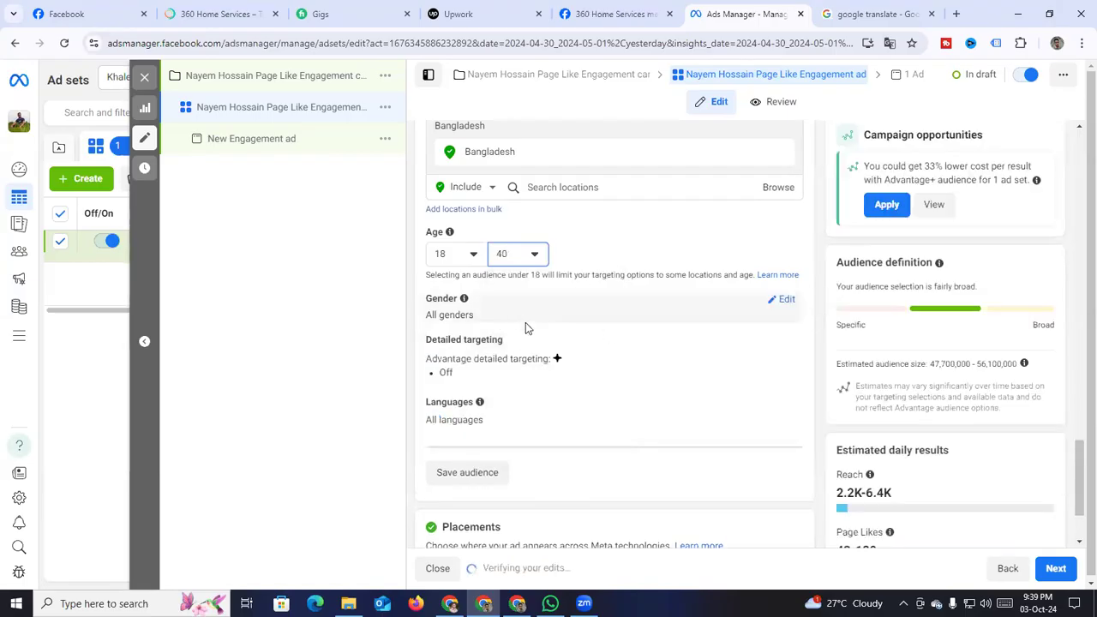
scroll(525, 325, down, 1)
drag(837, 425, 874, 424)
click(705, 361)
scroll(584, 266, up, 2)
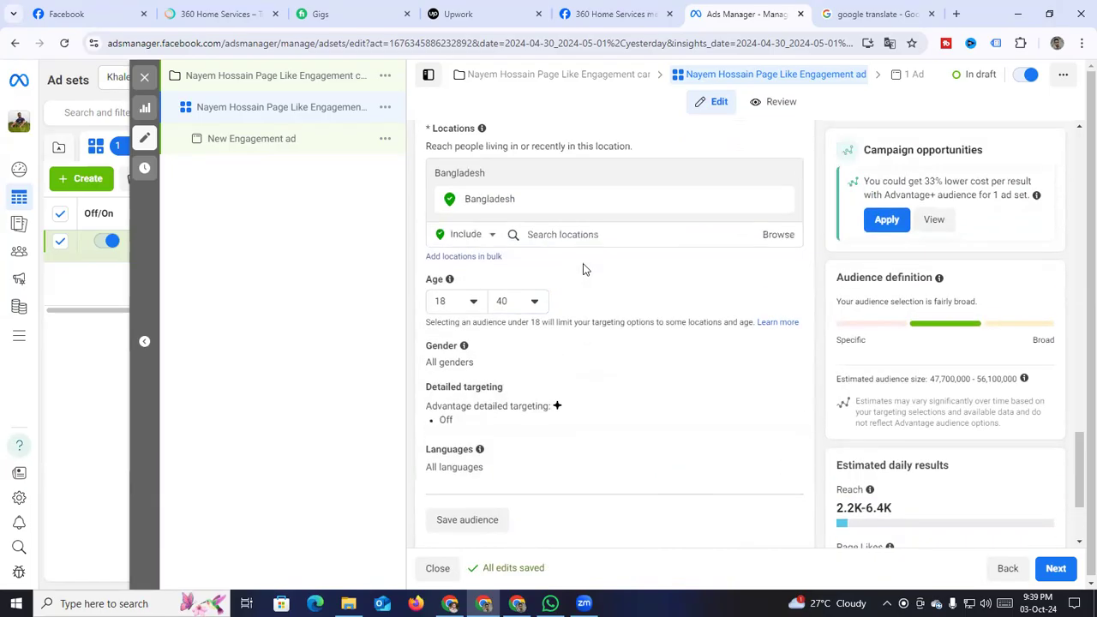
scroll(679, 321, down, 2)
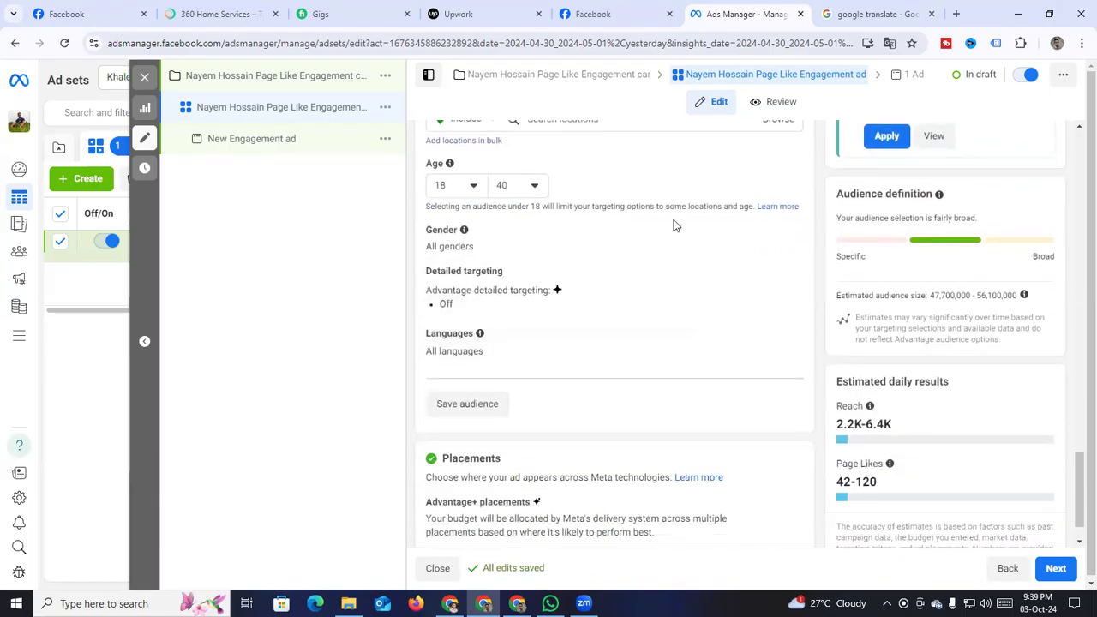
scroll(471, 316, down, 1)
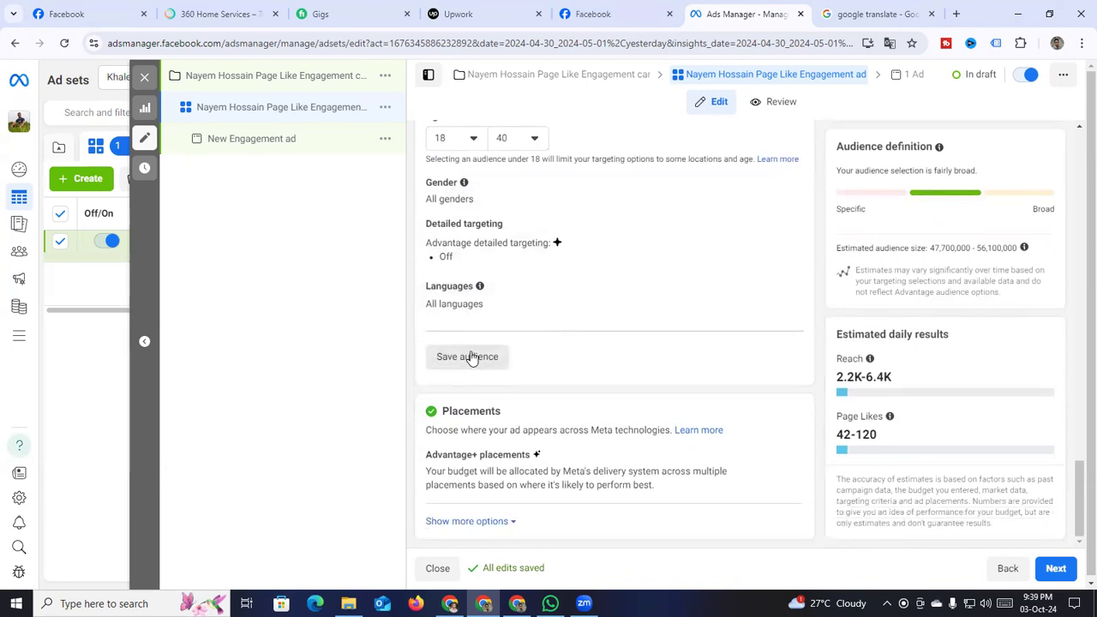
Save the Bangladesh 18–40 targeting as an audience named with the client's name plus 'Page Like'
click(471, 356)
drag(477, 205, 341, 203)
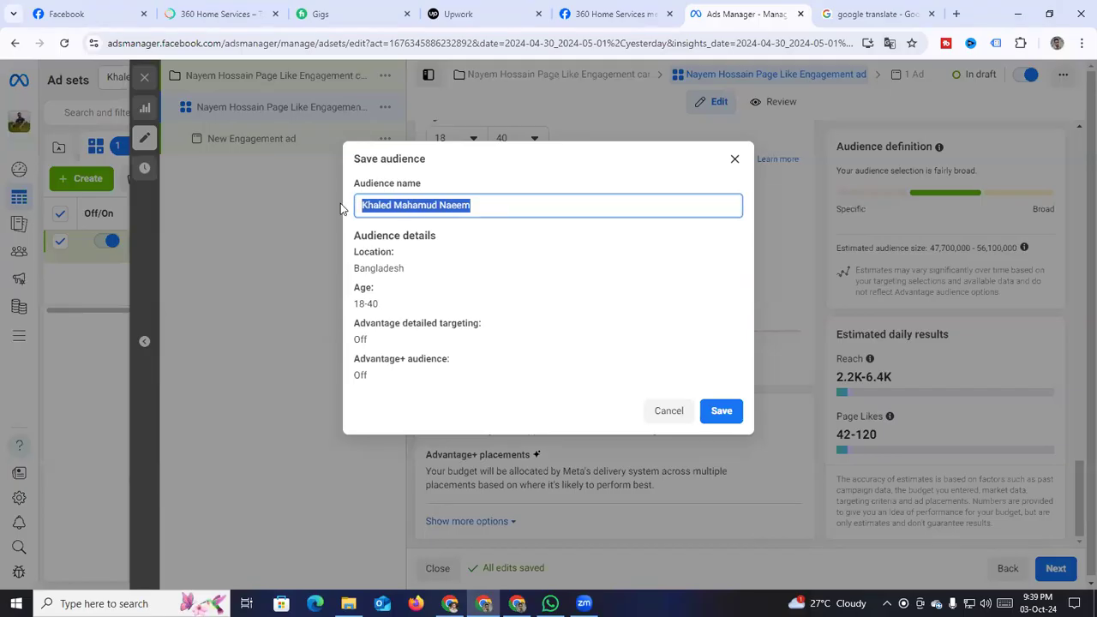
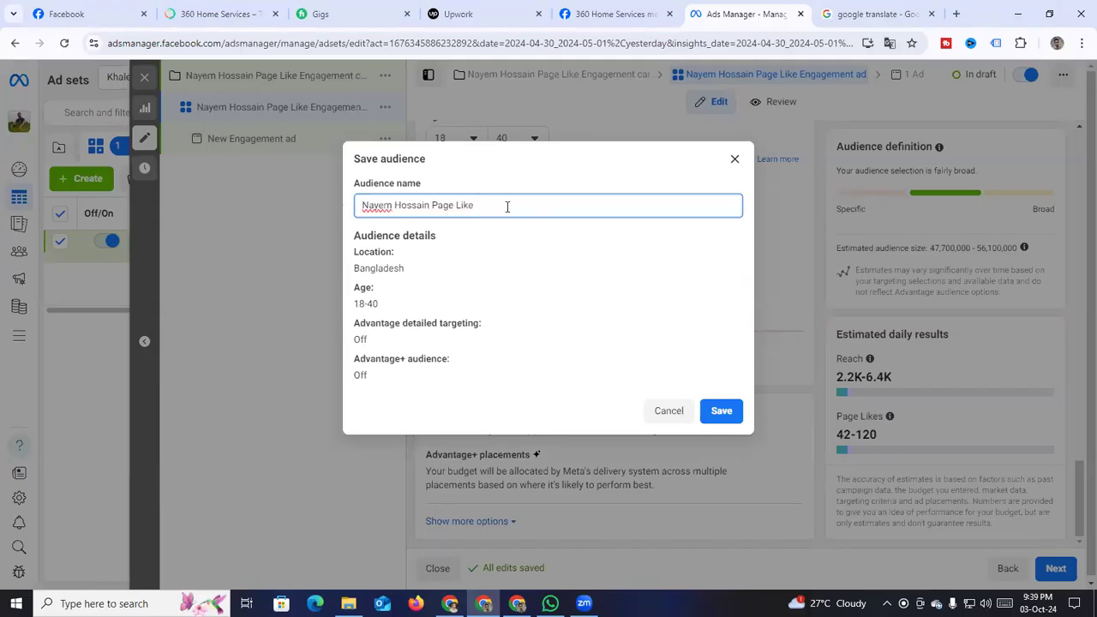
click(714, 412)
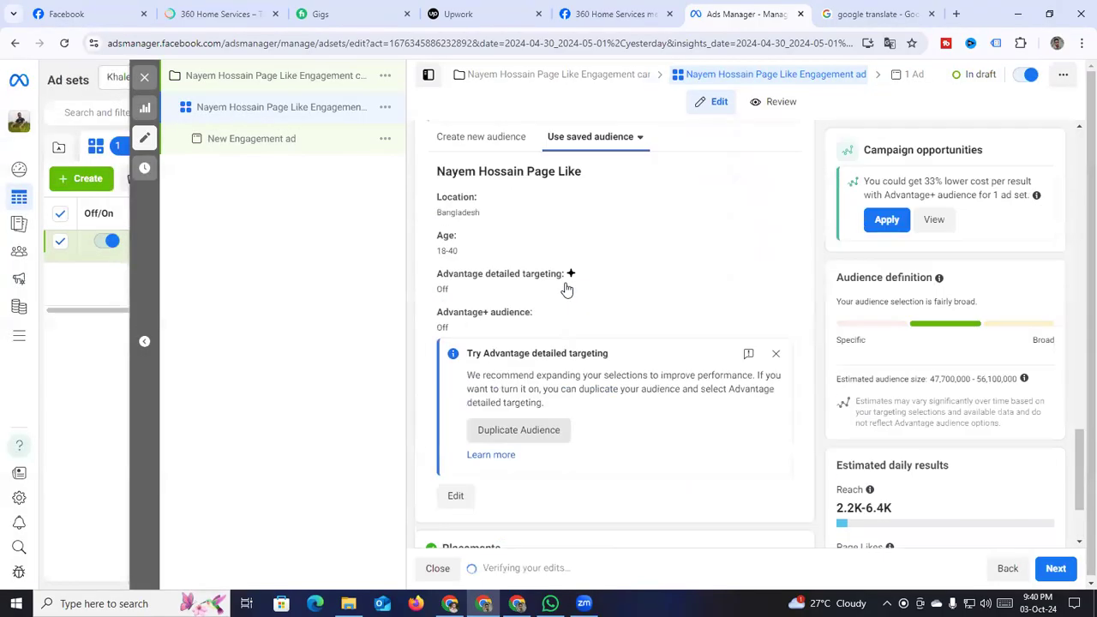
Look through the saved audiences list and close it without changing the audience
click(590, 275)
scroll(605, 372, down, 5)
scroll(605, 374, up, 3)
scroll(605, 373, down, 2)
scroll(570, 311, up, 4)
scroll(572, 311, down, 1)
scroll(574, 312, down, 5)
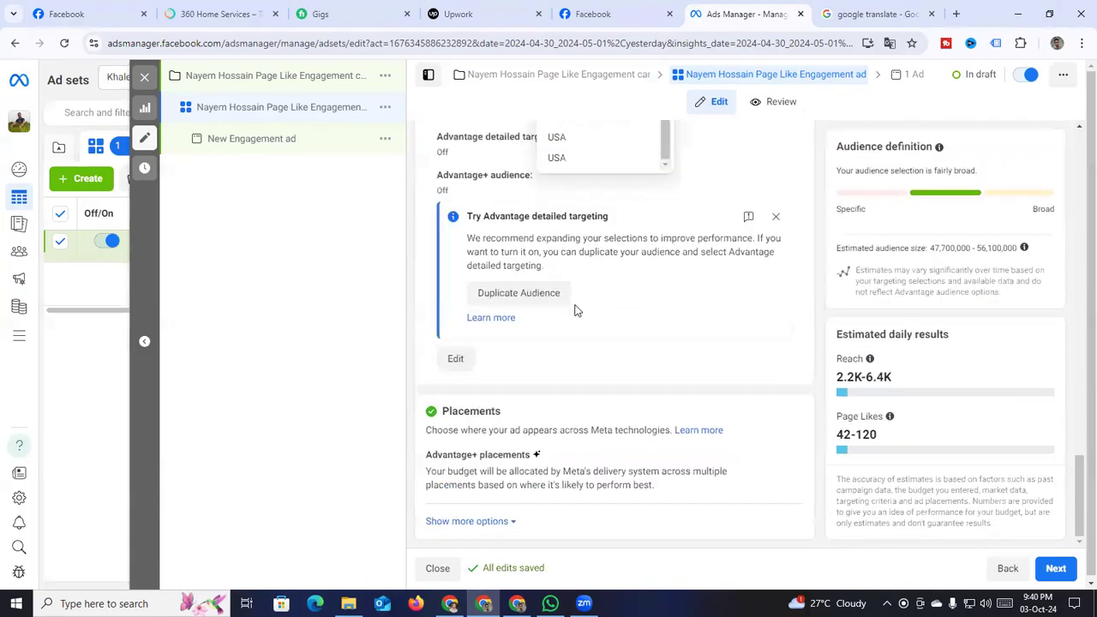
click(420, 343)
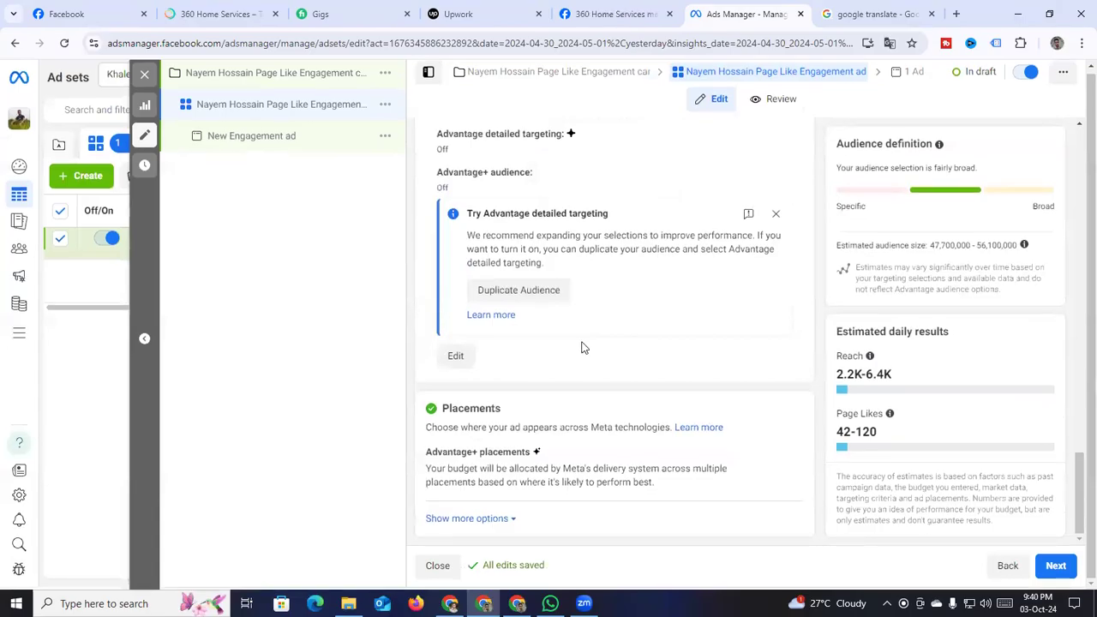
scroll(677, 365, up, 1)
scroll(652, 377, down, 1)
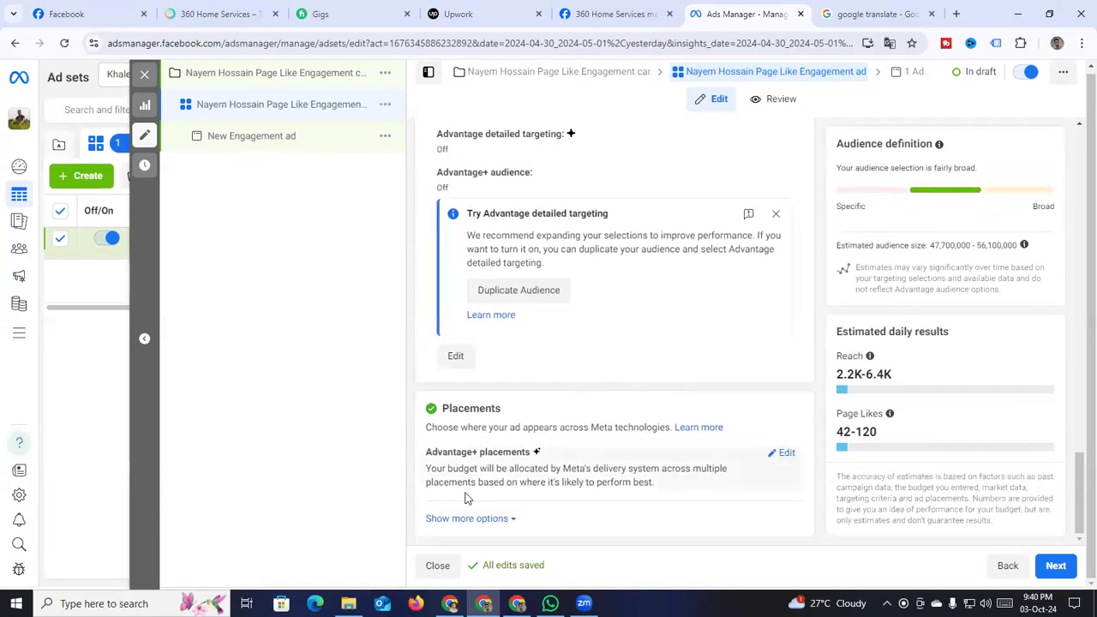
Try Manual placements, then return the ad set to Advantage+ placements
click(781, 459)
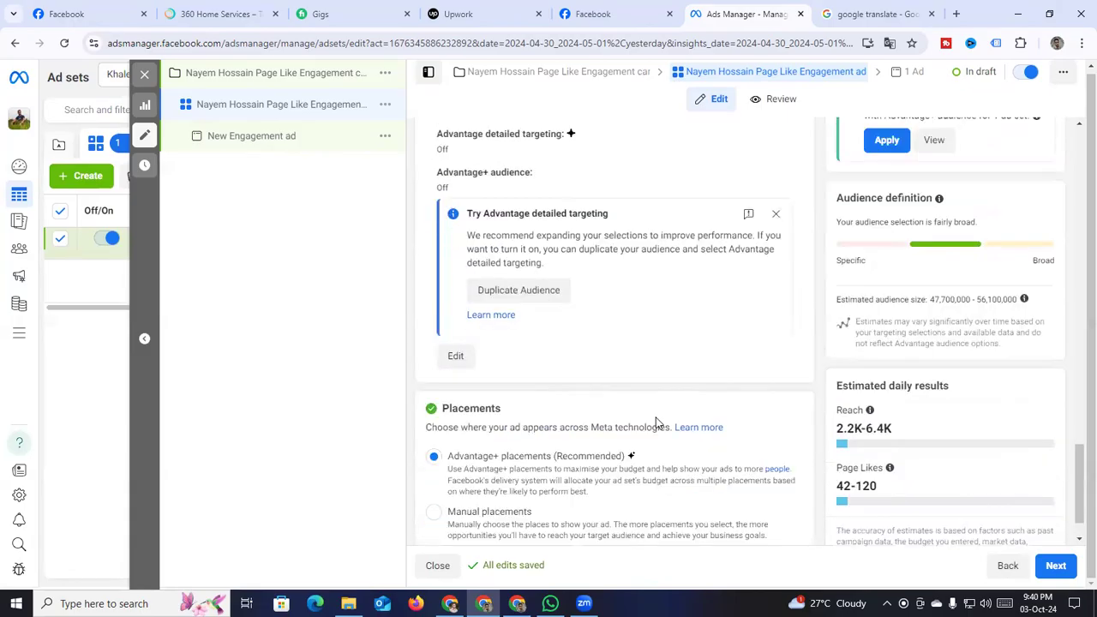
scroll(651, 423, down, 1)
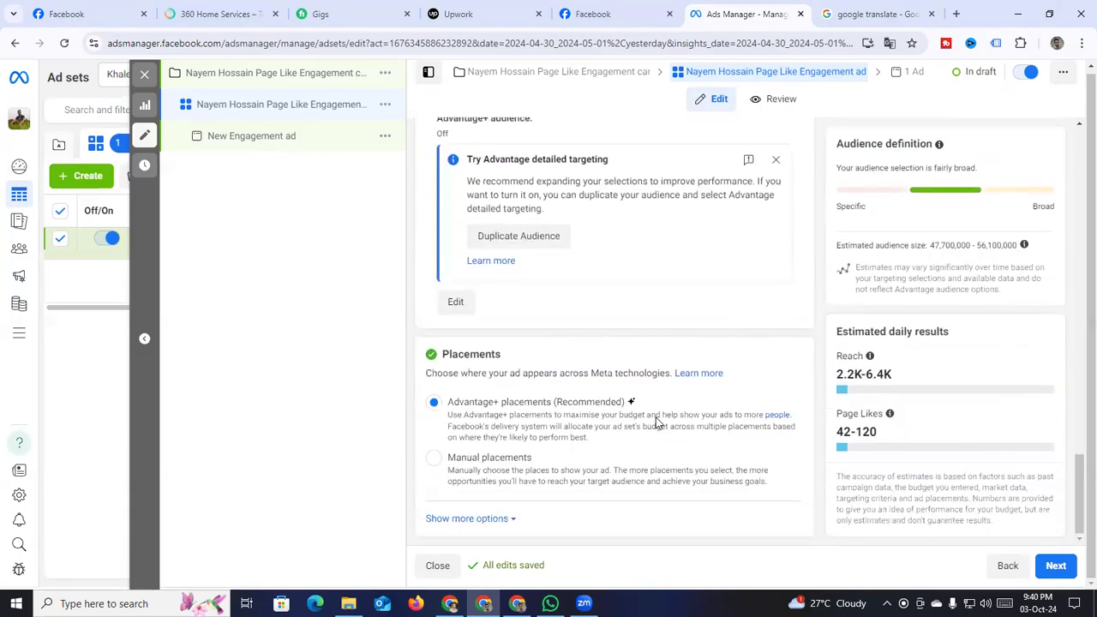
click(434, 458)
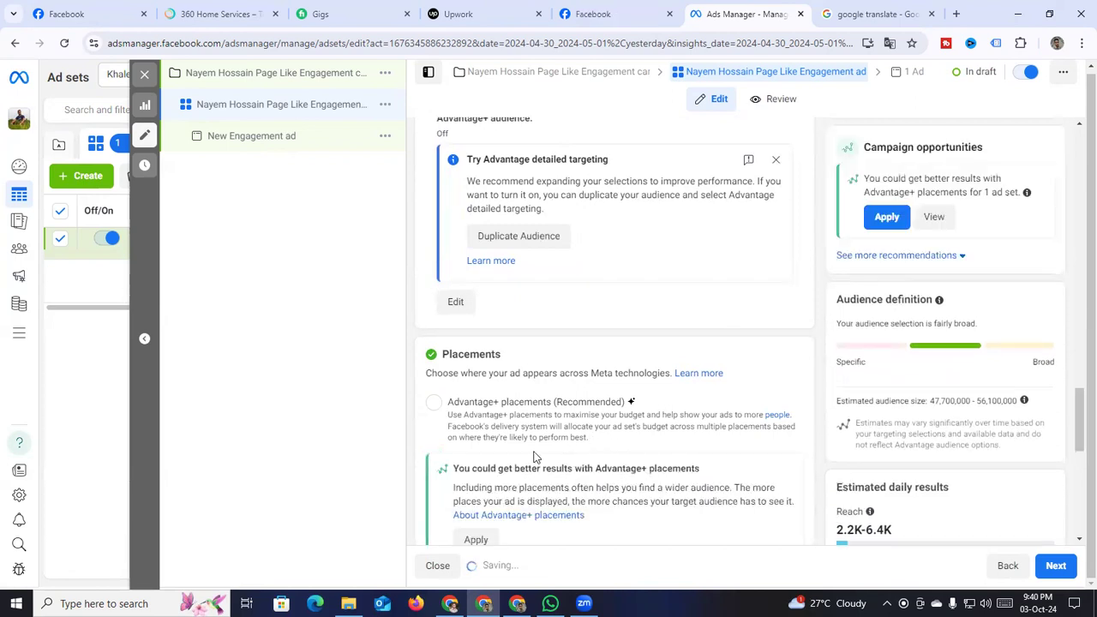
scroll(534, 452, down, 2)
scroll(534, 441, down, 3)
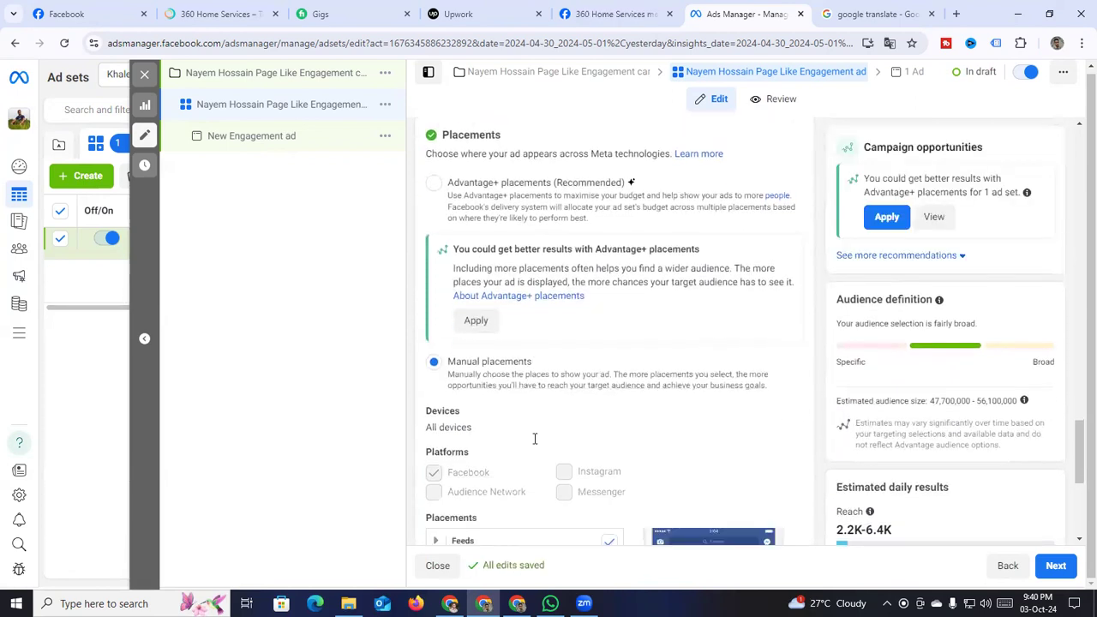
scroll(581, 385, down, 1)
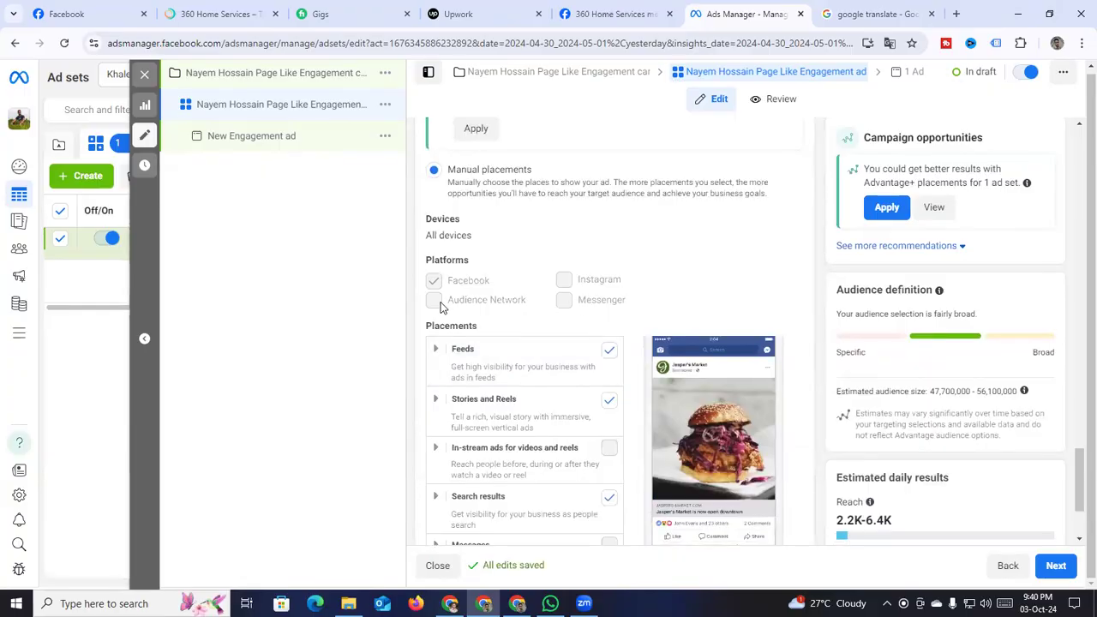
drag(439, 301, 547, 288)
click(577, 283)
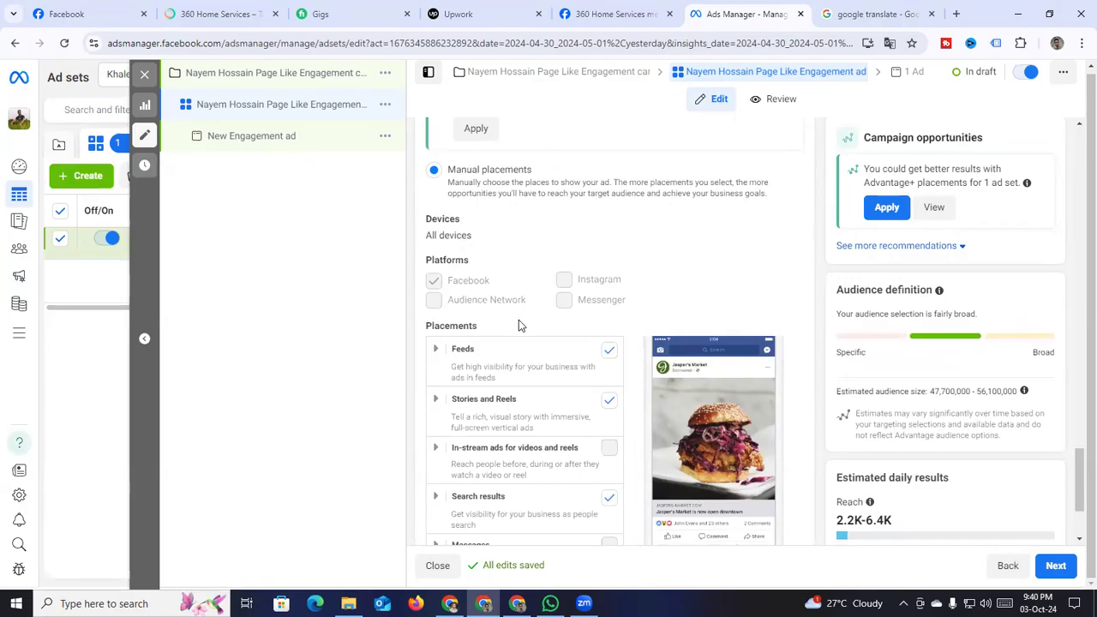
scroll(517, 321, up, 3)
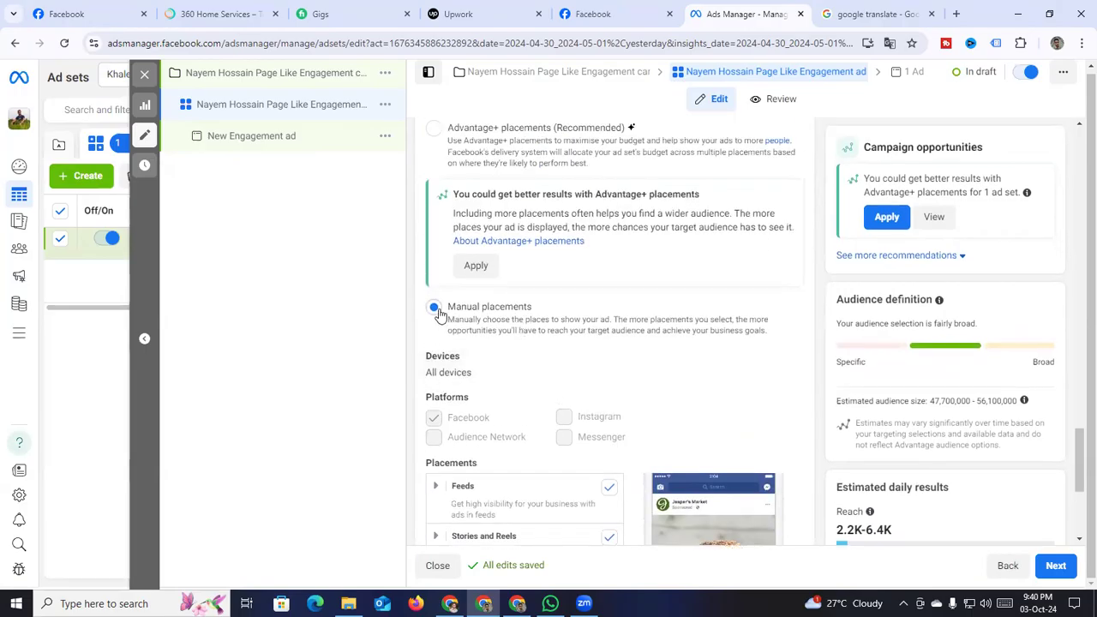
scroll(435, 309, up, 1)
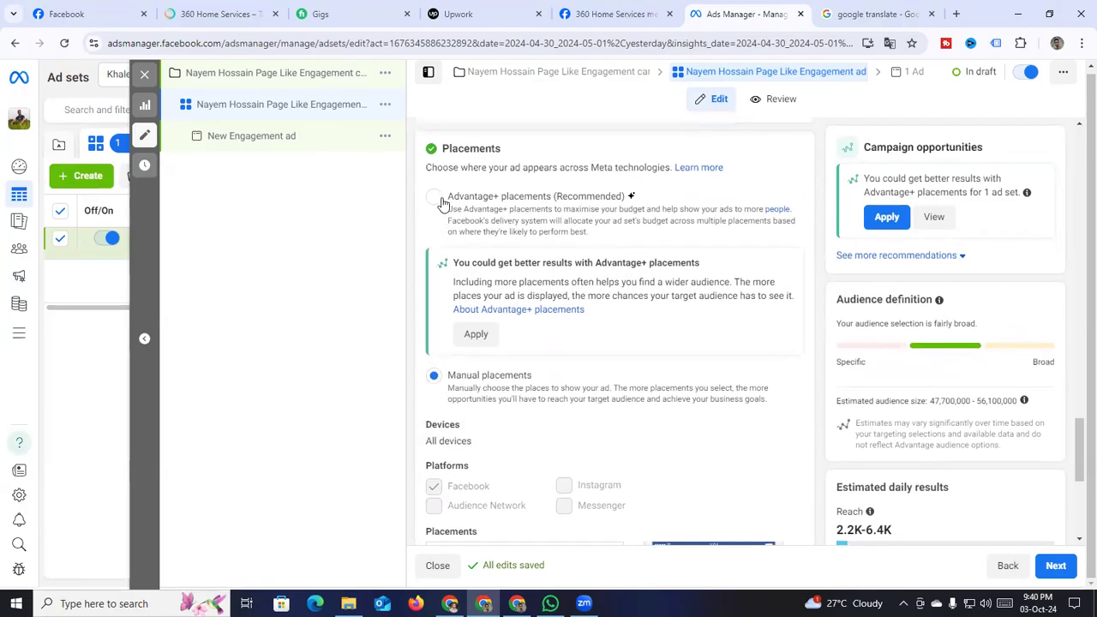
click(435, 198)
scroll(457, 196, up, 3)
scroll(501, 309, up, 3)
scroll(513, 356, down, 2)
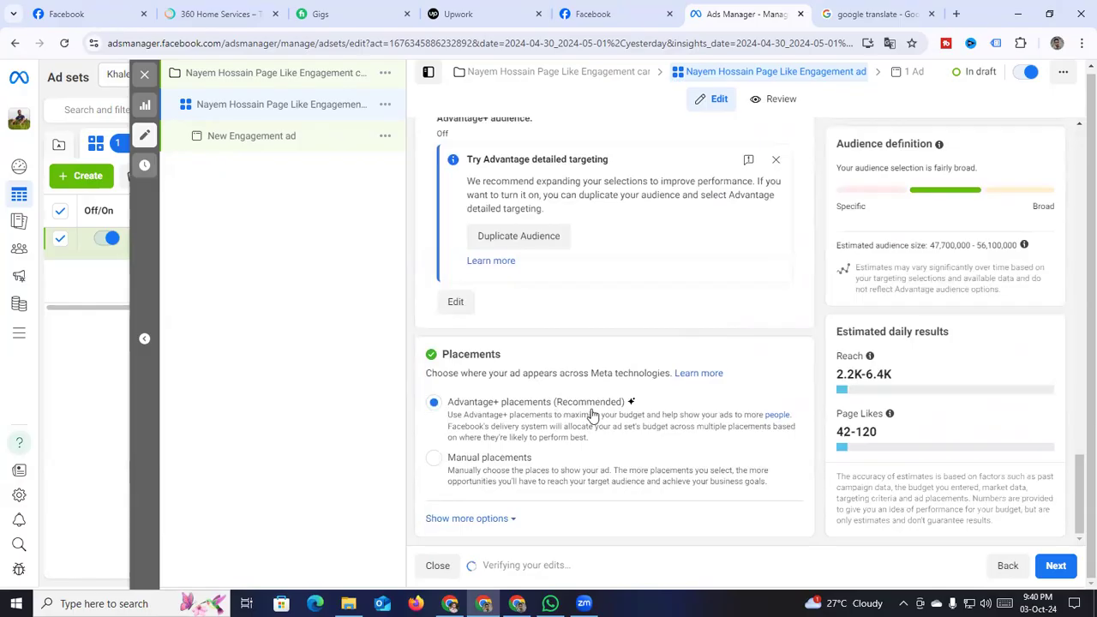
Review the finished ad set settings, then continue to the New Engagement ad
scroll(696, 409, up, 2)
scroll(696, 409, down, 2)
scroll(695, 407, up, 15)
scroll(694, 400, up, 5)
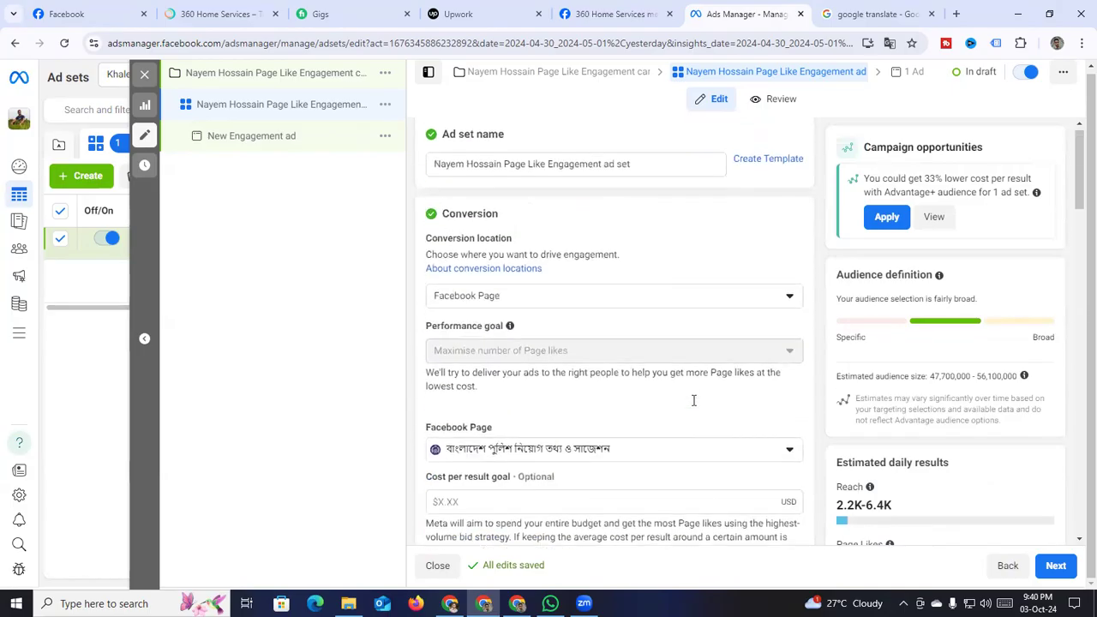
scroll(692, 400, down, 10)
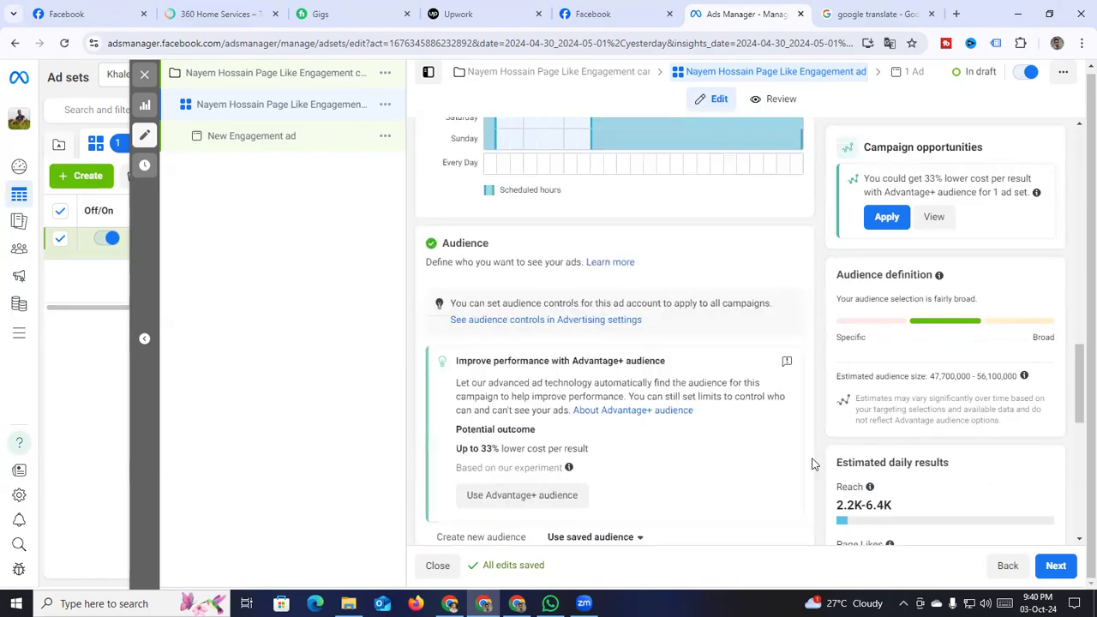
scroll(731, 443, down, 2)
scroll(731, 443, up, 6)
scroll(731, 443, up, 1)
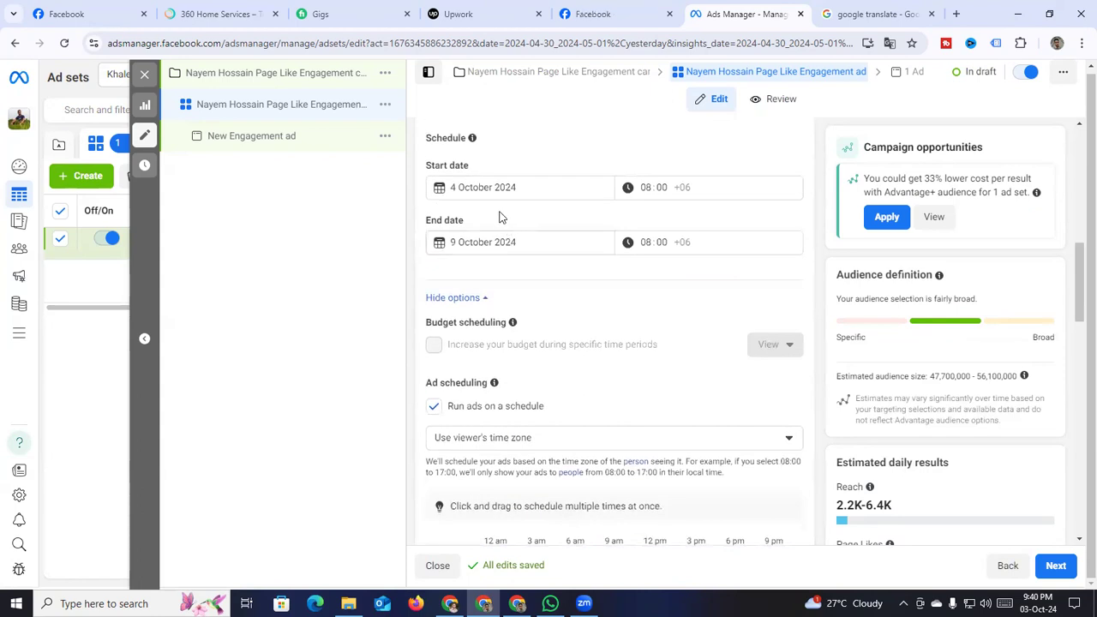
scroll(501, 221, up, 5)
scroll(503, 279, up, 2)
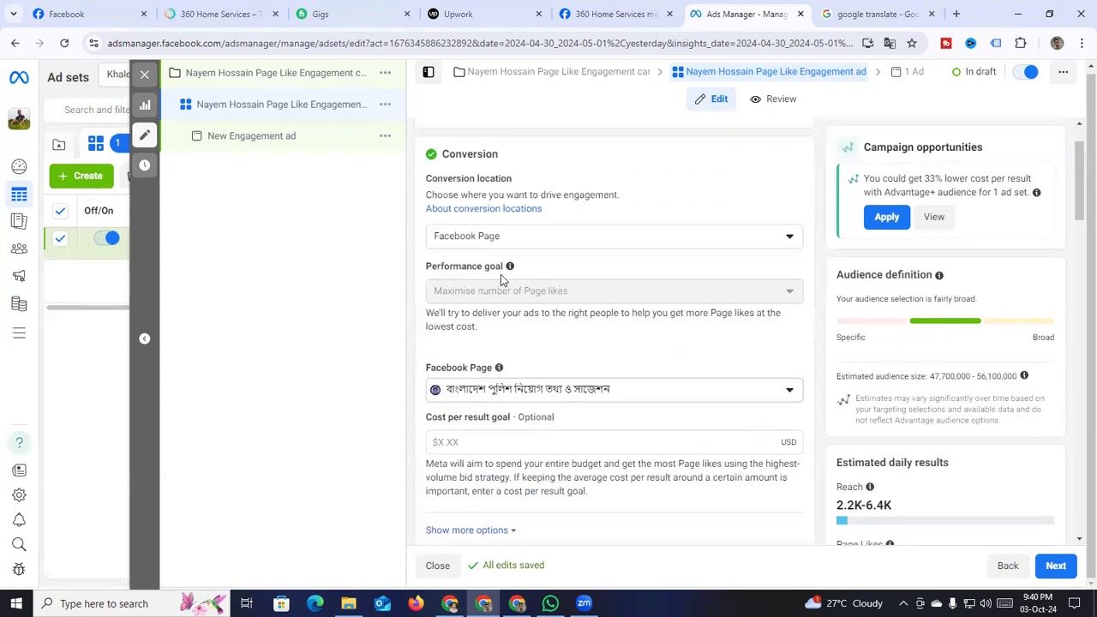
scroll(502, 354, down, 1)
scroll(502, 355, down, 3)
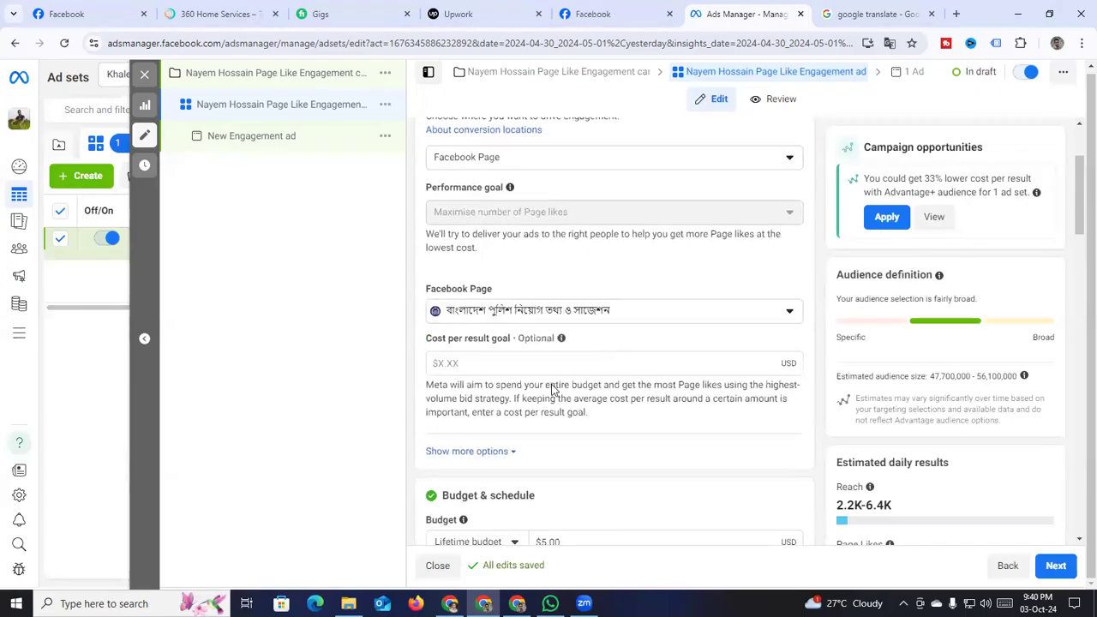
scroll(548, 300, down, 2)
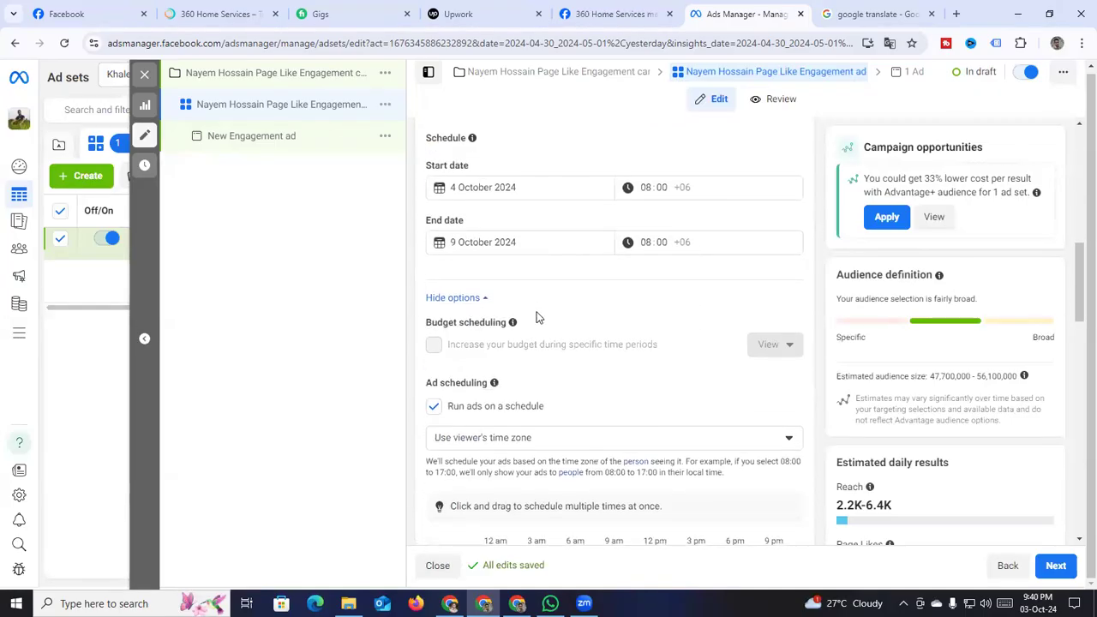
scroll(660, 286, down, 1)
scroll(621, 296, down, 5)
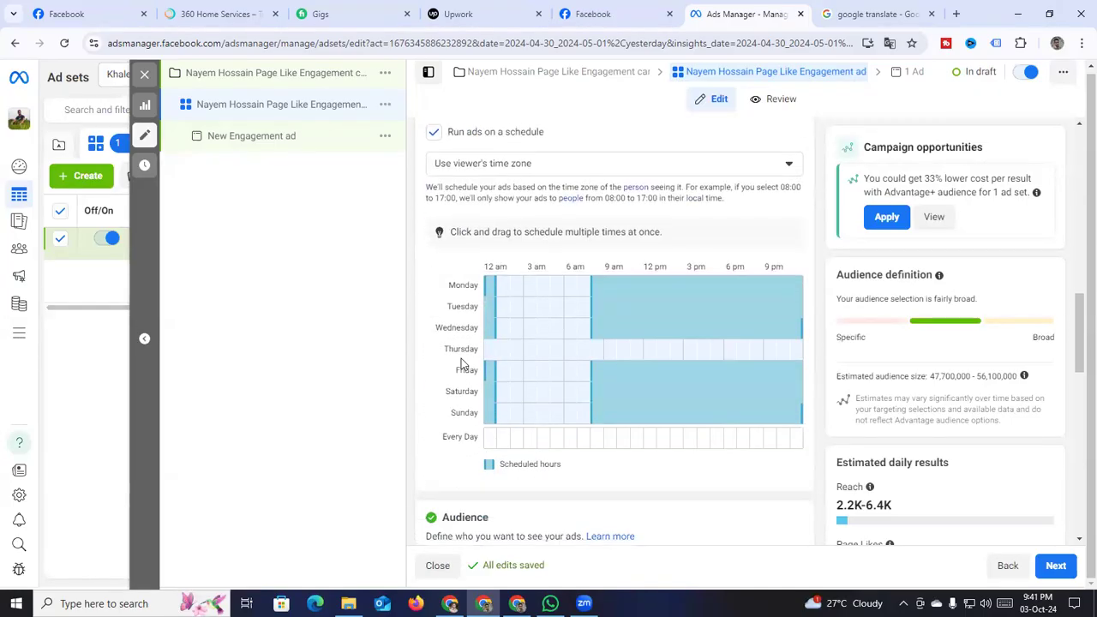
scroll(544, 377, down, 2)
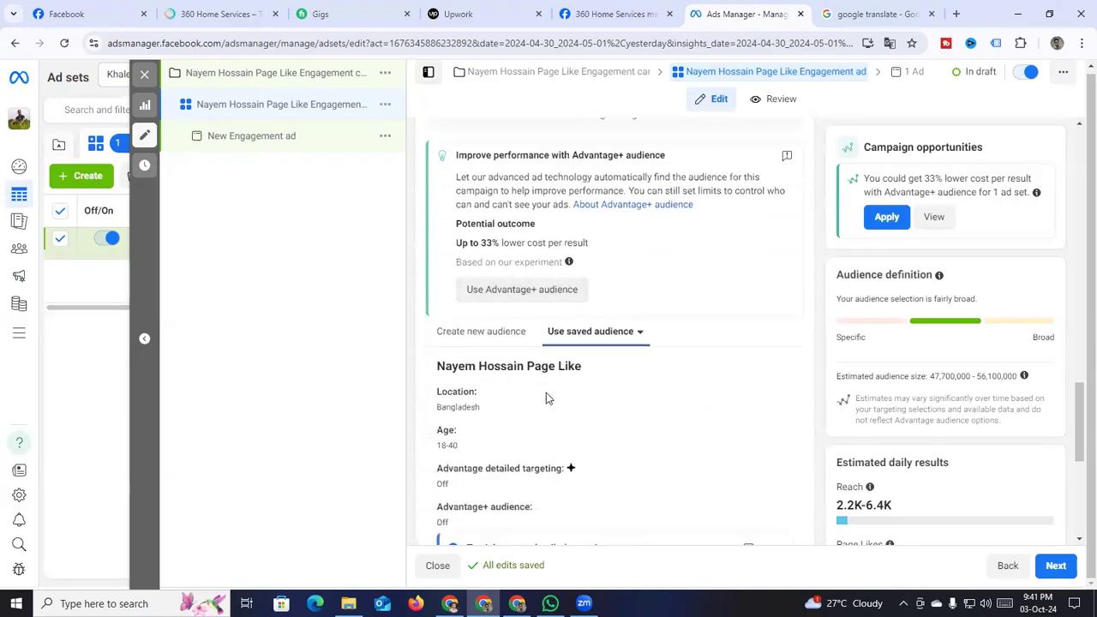
scroll(546, 393, down, 1)
scroll(695, 321, down, 3)
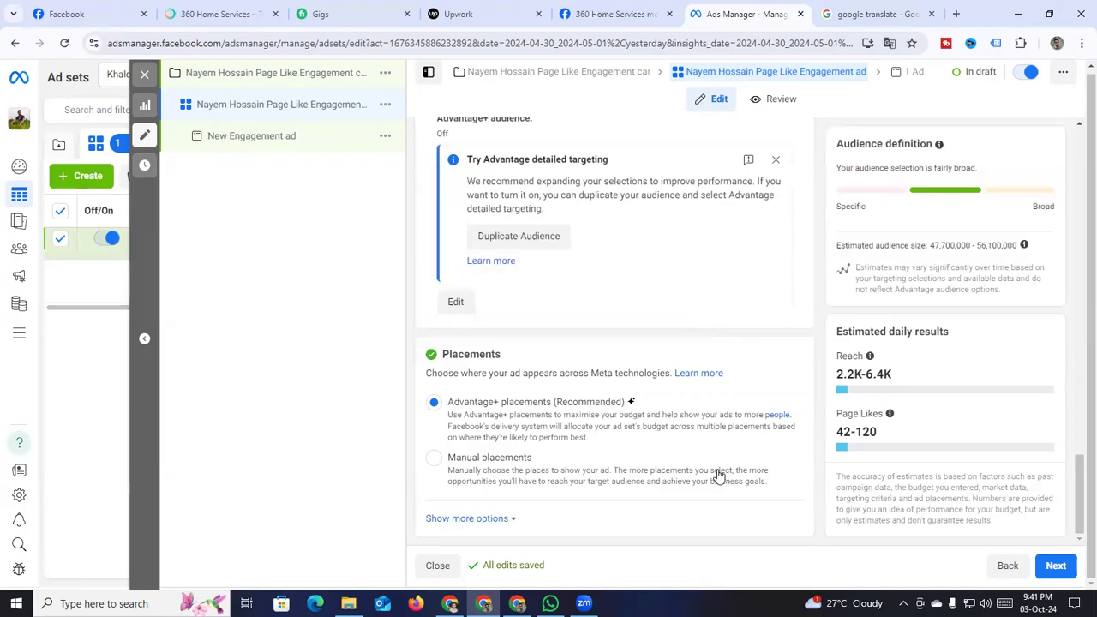
click(1055, 563)
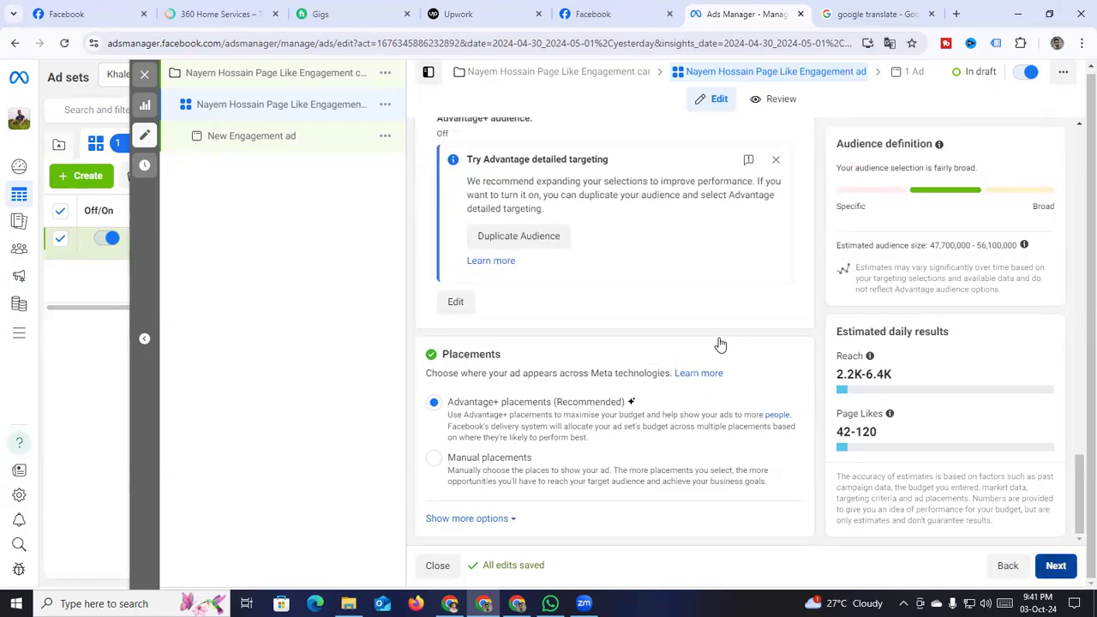
Bring up the Add media choices (image or video) under Ad creative
scroll(617, 316, down, 1)
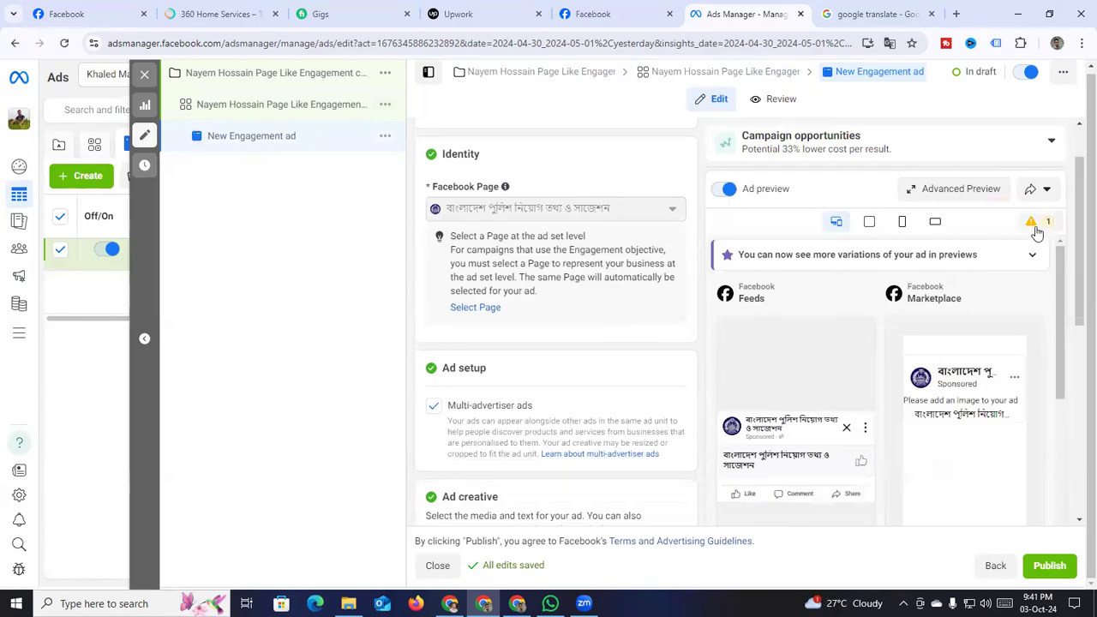
scroll(572, 364, down, 3)
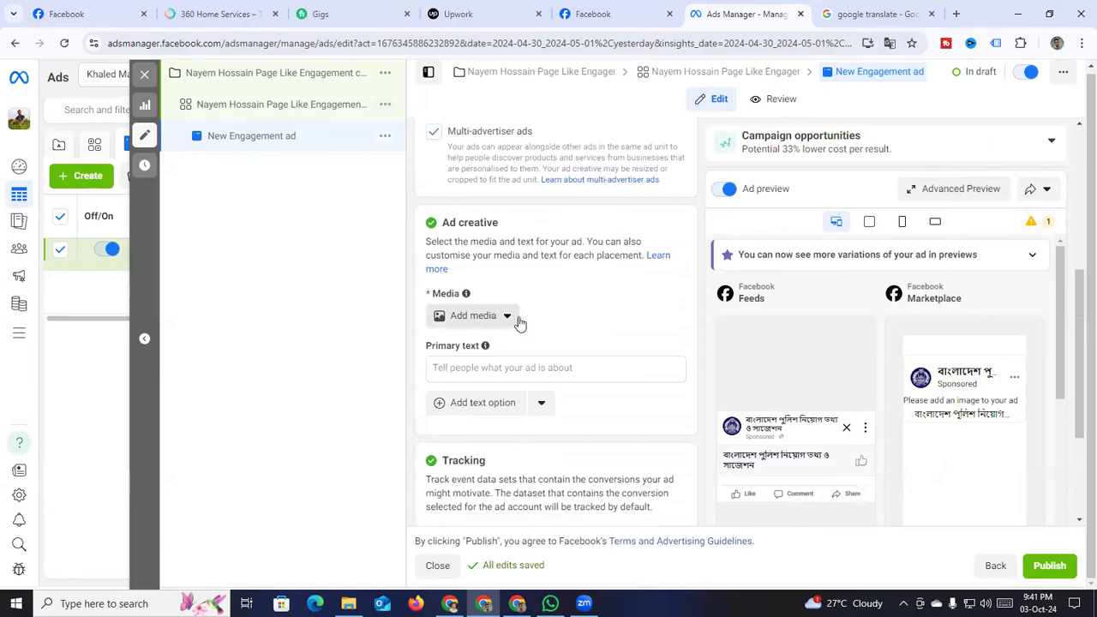
scroll(519, 324, up, 1)
scroll(520, 328, down, 2)
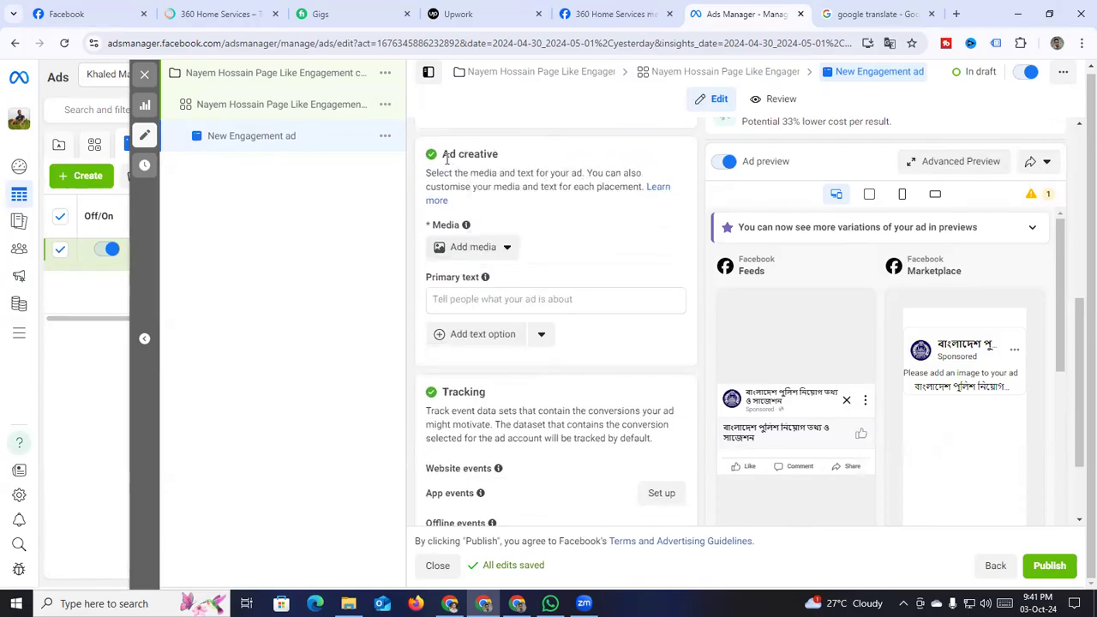
click(472, 251)
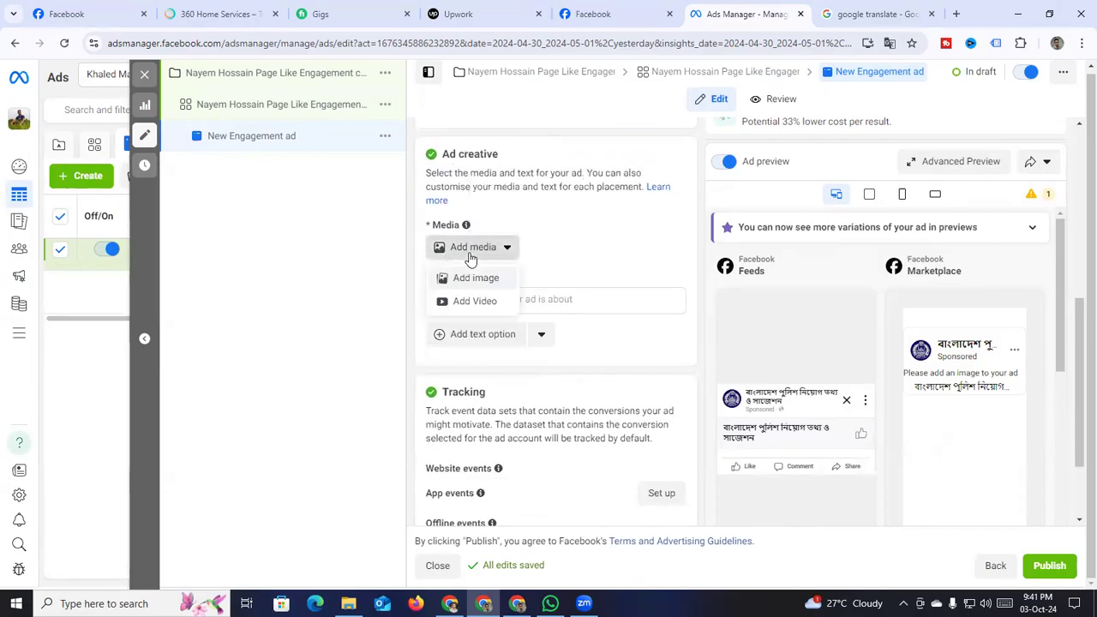
Upload police.jpg from New Volume (D:) as a new image for the ad
click(480, 279)
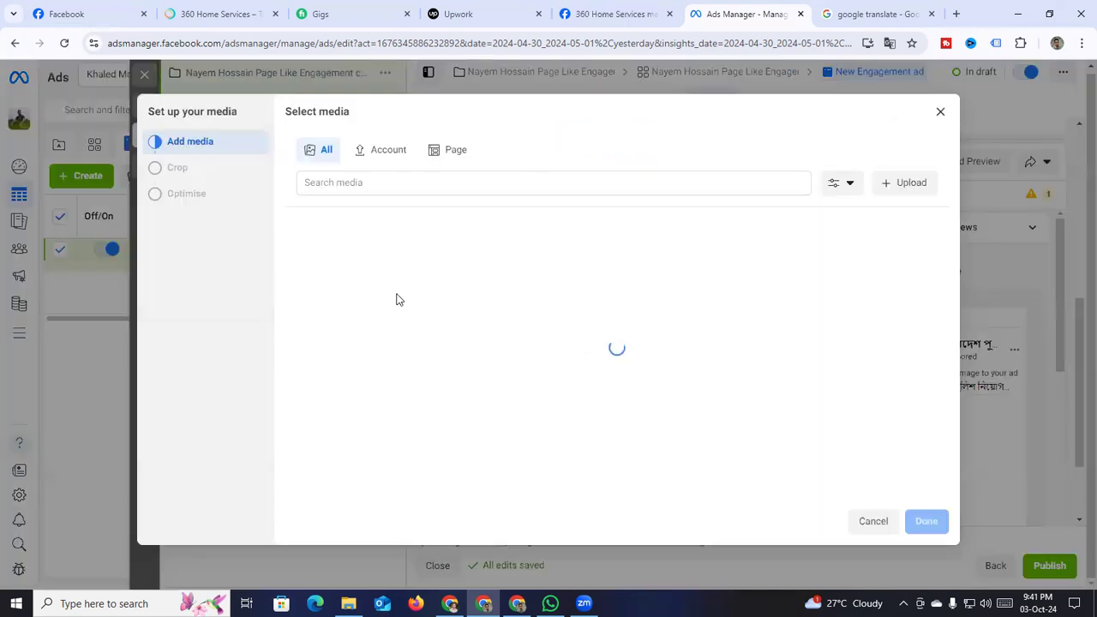
click(911, 184)
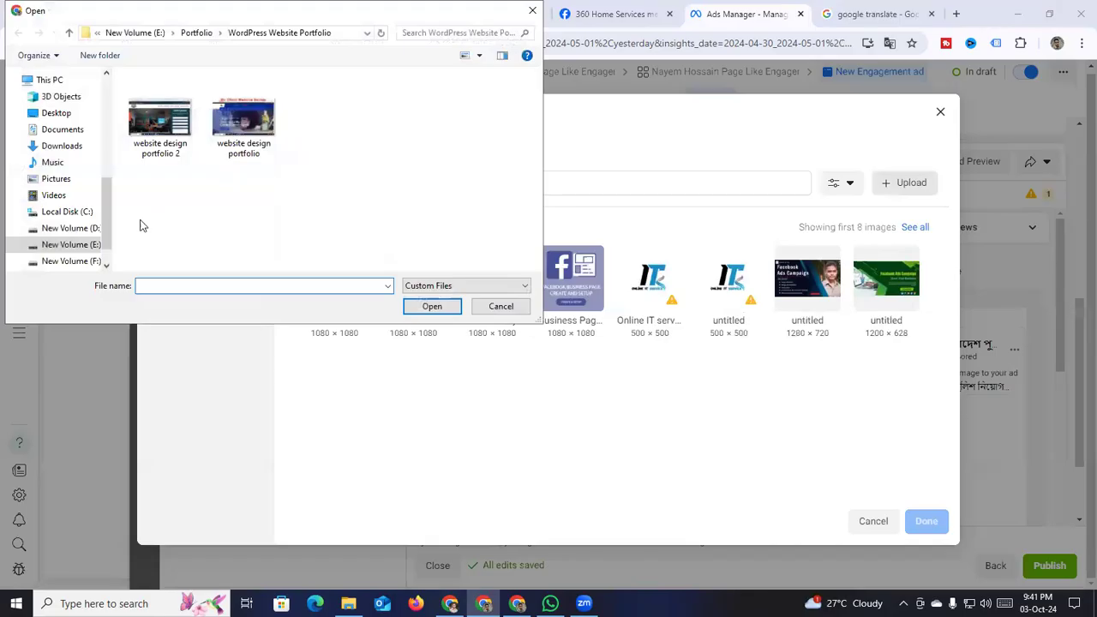
click(93, 229)
scroll(367, 207, down, 10)
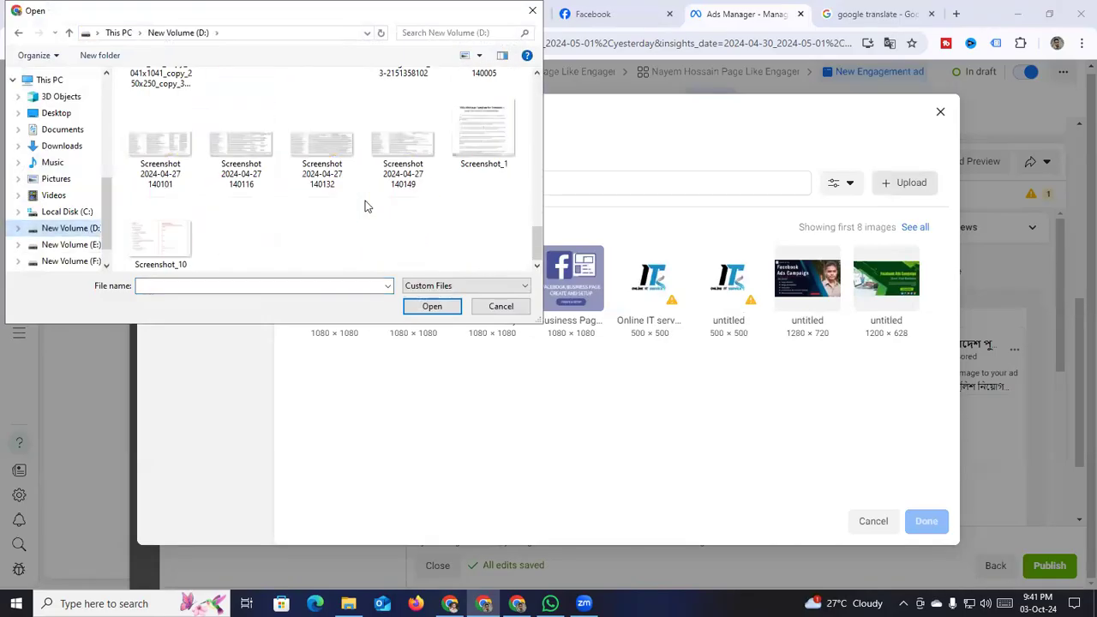
scroll(367, 207, up, 10)
click(323, 190)
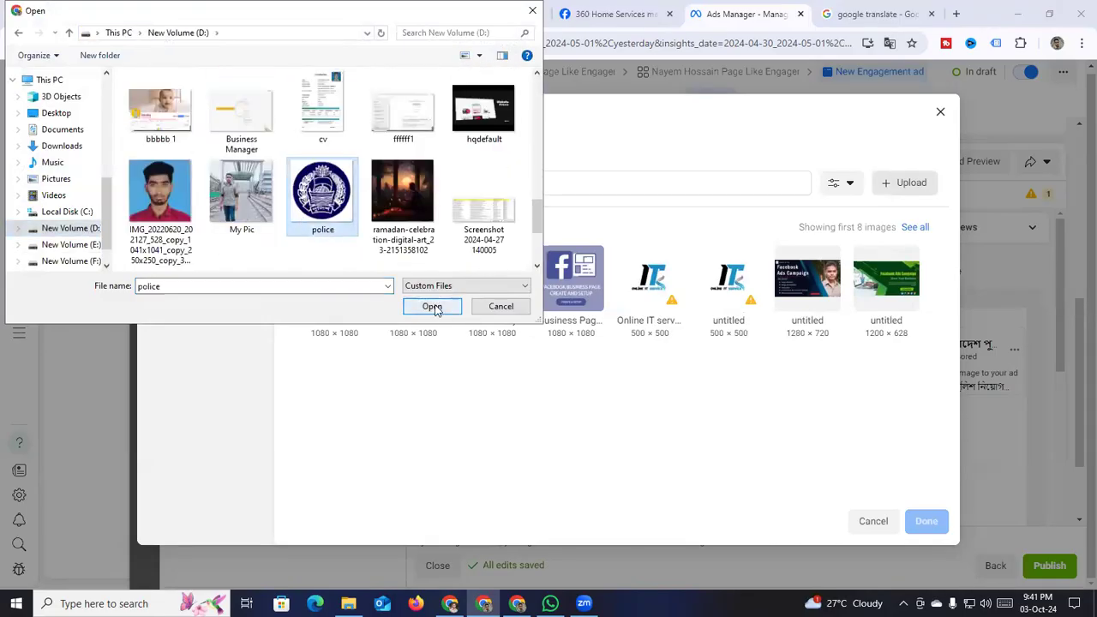
click(432, 305)
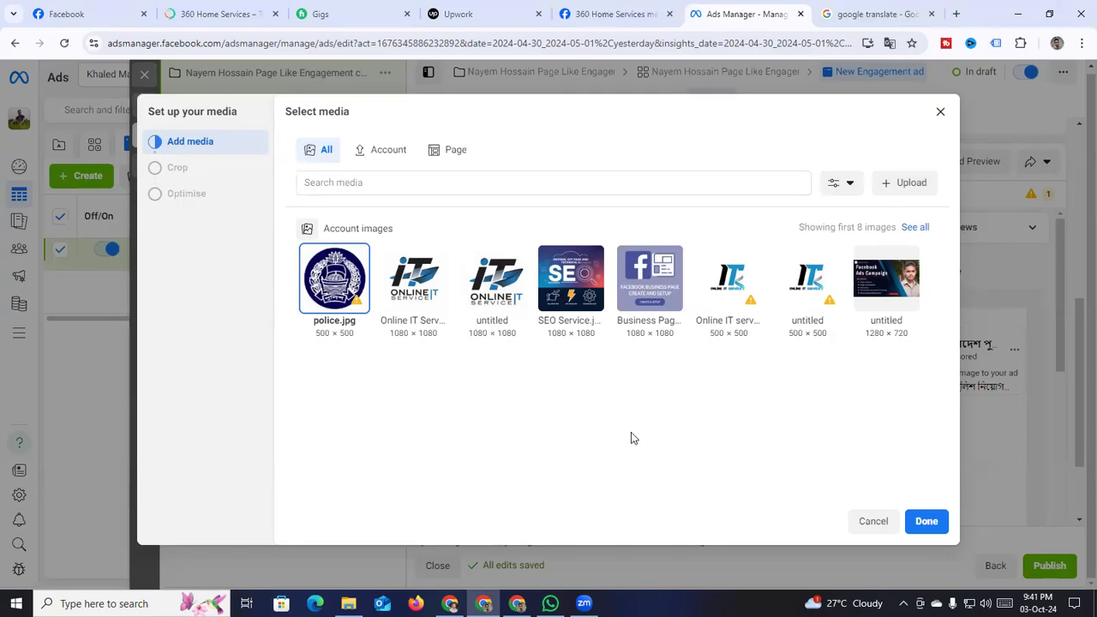
Cancel the Select media dialog and bring up the Add media choices again
click(875, 522)
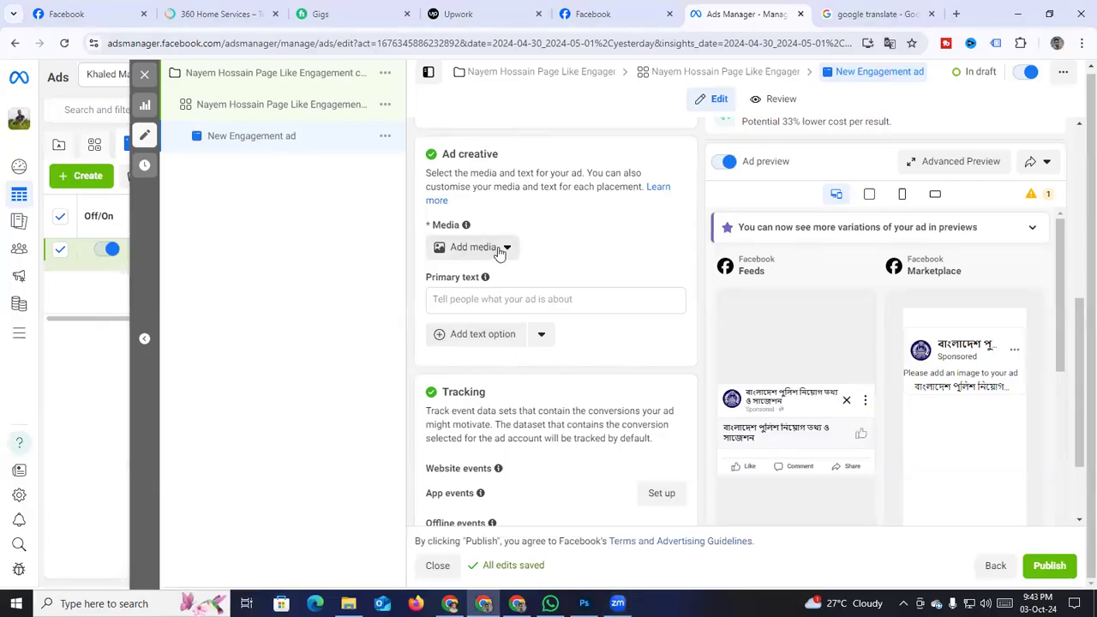
click(499, 250)
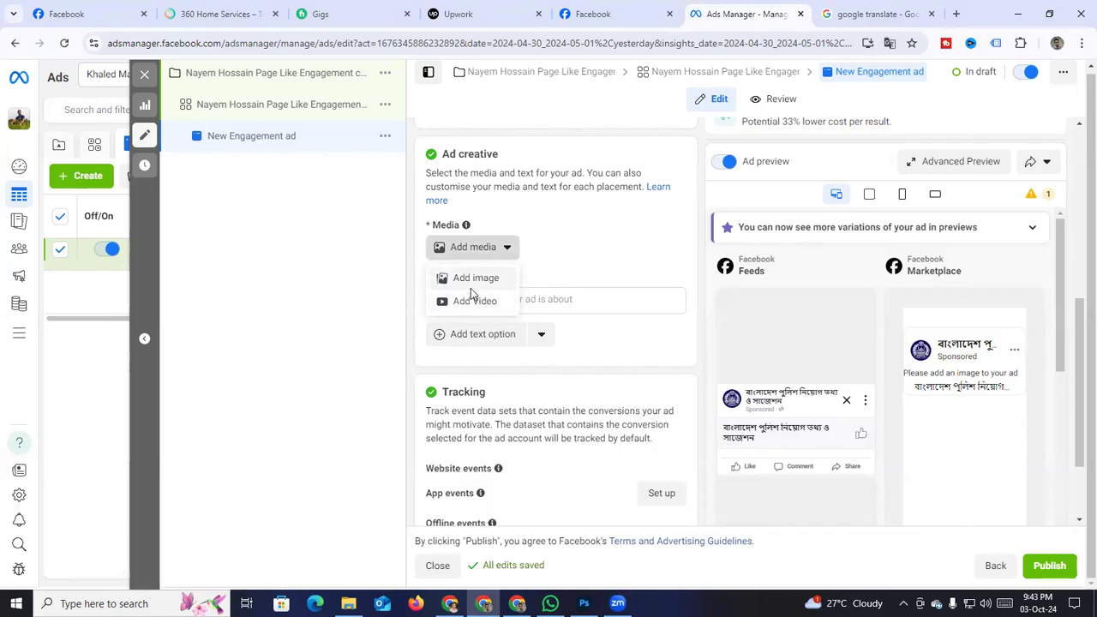
Upload police.jpg and set it as the ad's 1080 × 1080 image
click(468, 279)
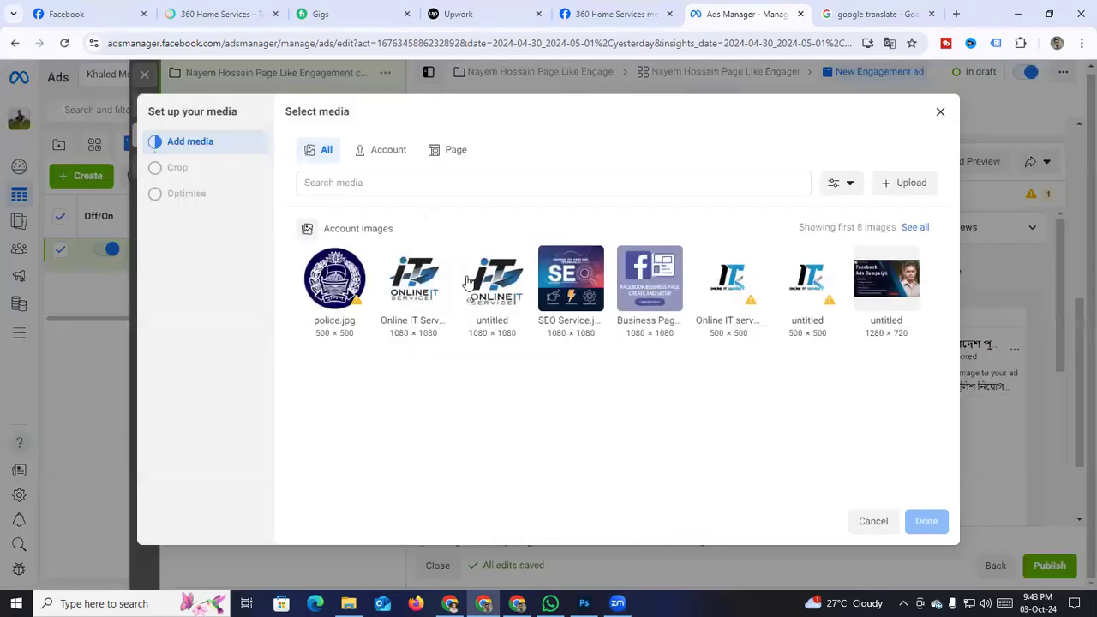
click(914, 183)
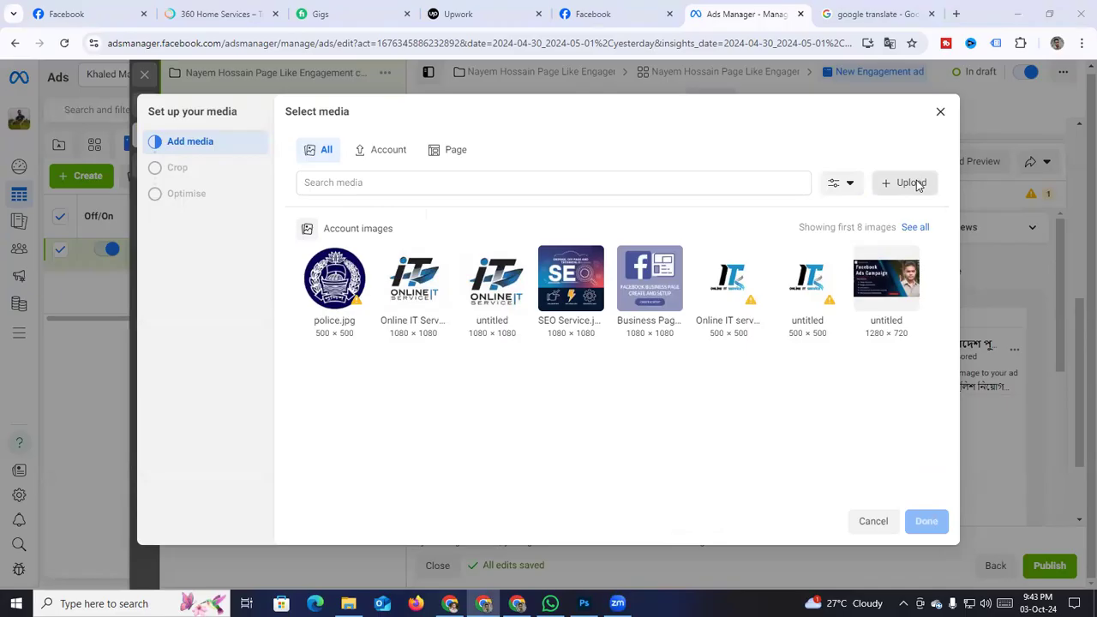
scroll(324, 205, down, 10)
scroll(324, 226, down, 10)
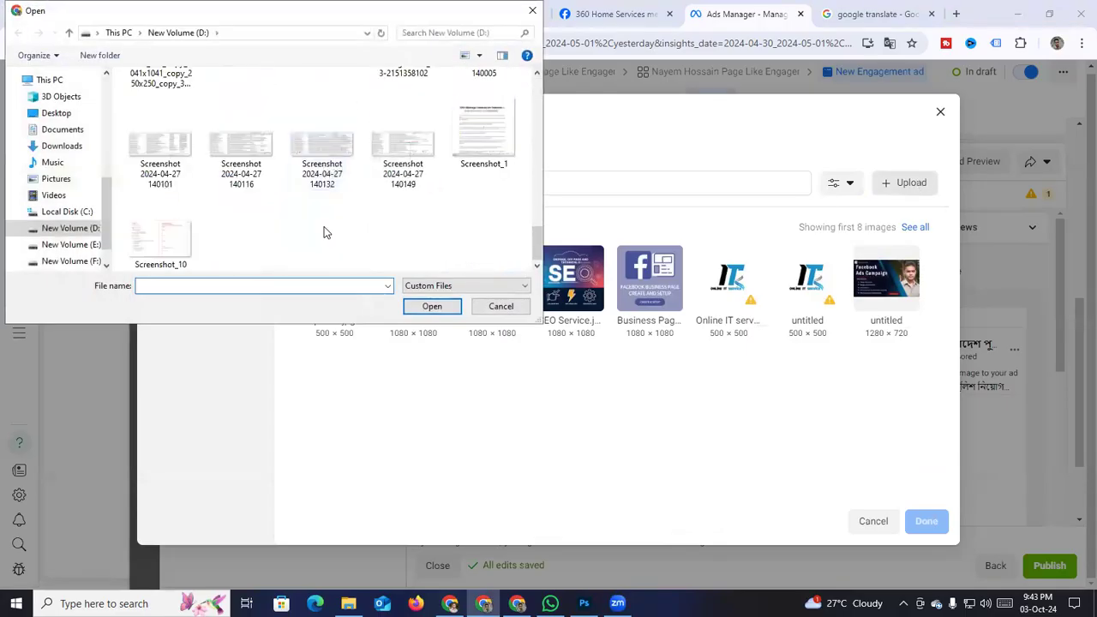
scroll(323, 226, up, 10)
scroll(324, 225, down, 5)
scroll(324, 223, down, 1)
click(326, 218)
click(421, 309)
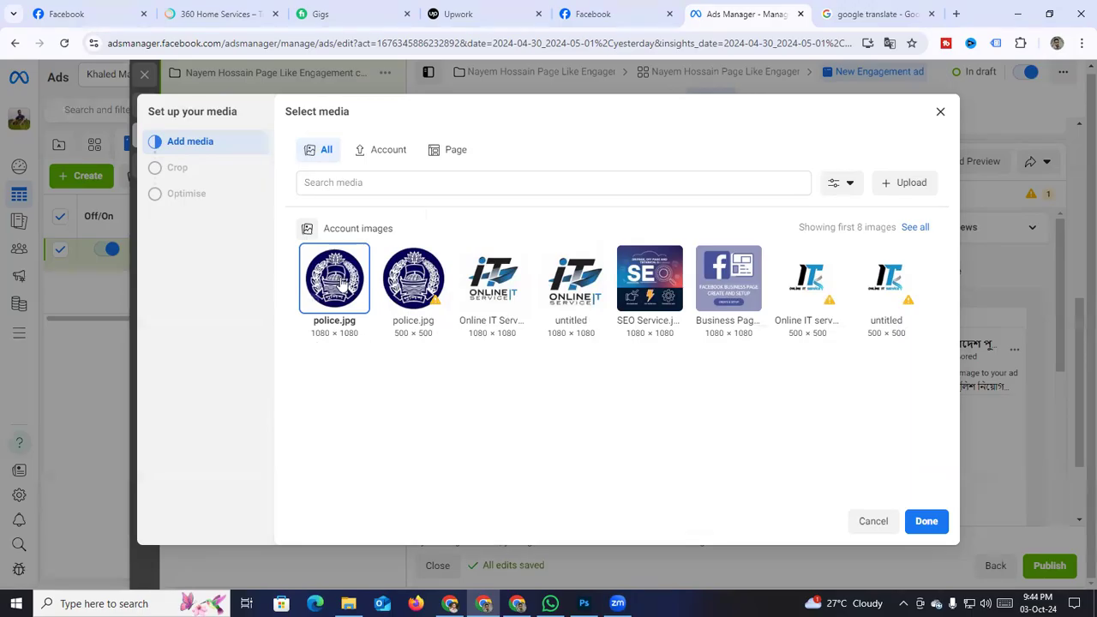
click(925, 529)
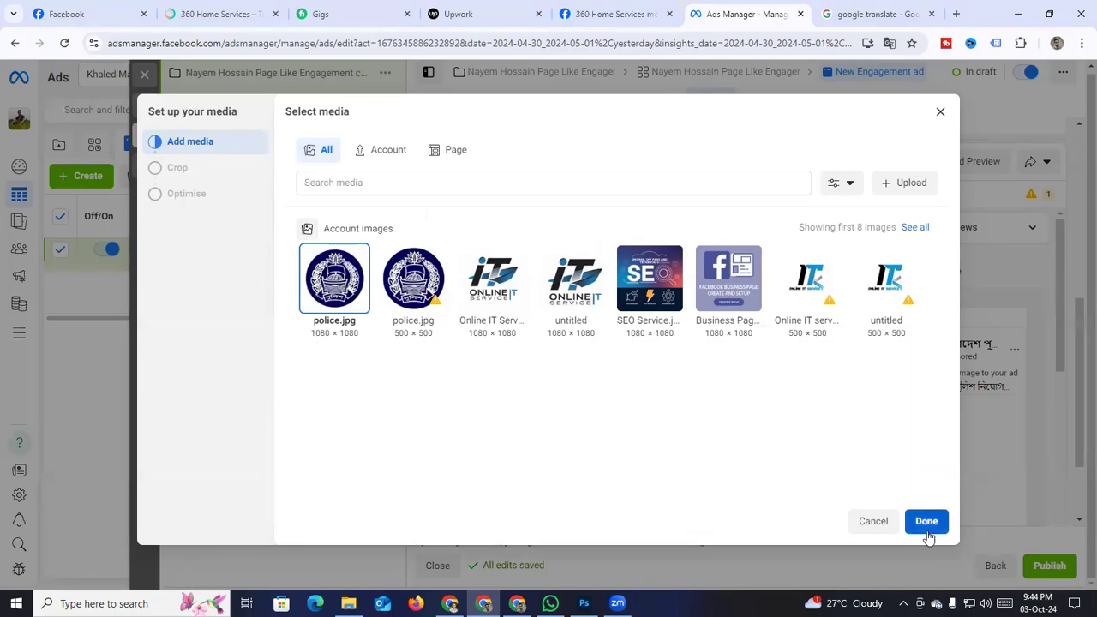
scroll(484, 367, down, 1)
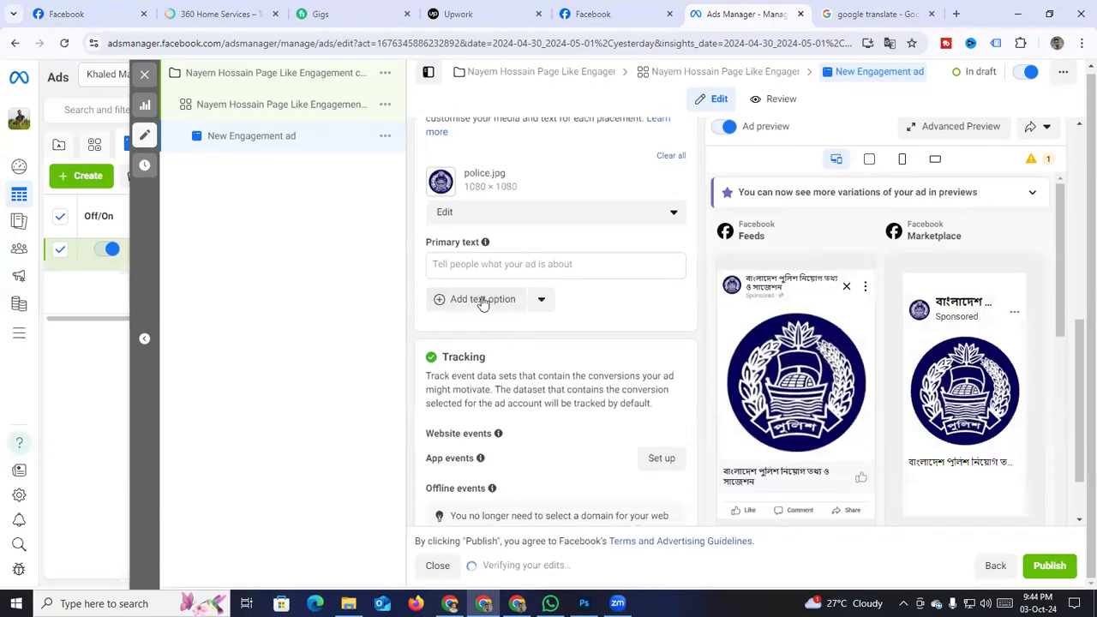
Copy the first Bengali answer paragraph from the ChatGPT conversation
scroll(539, 341, down, 1)
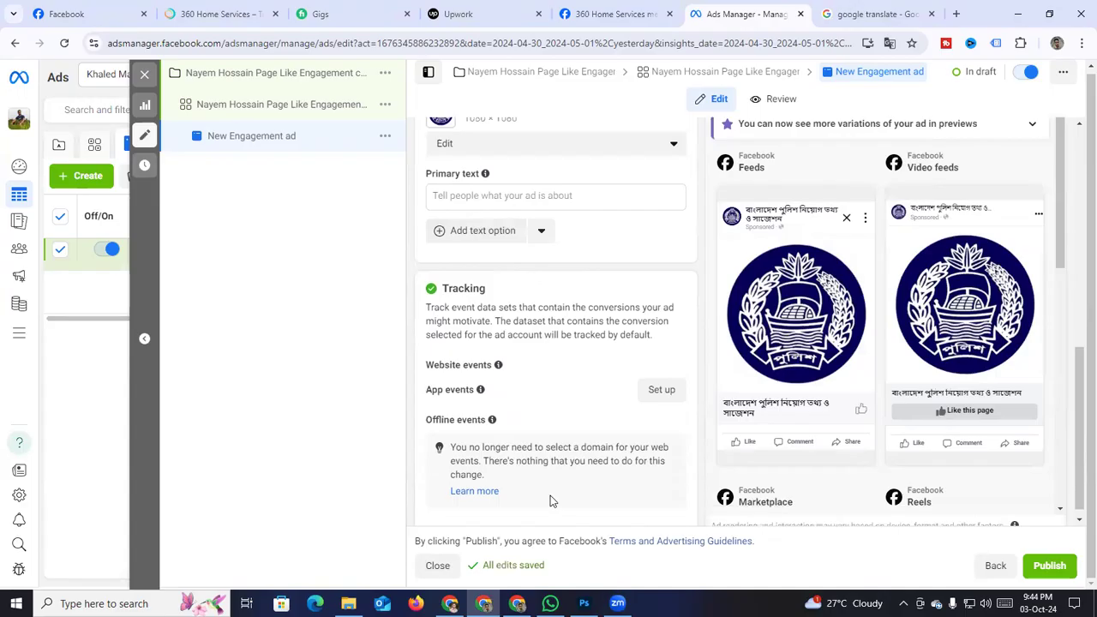
click(450, 603)
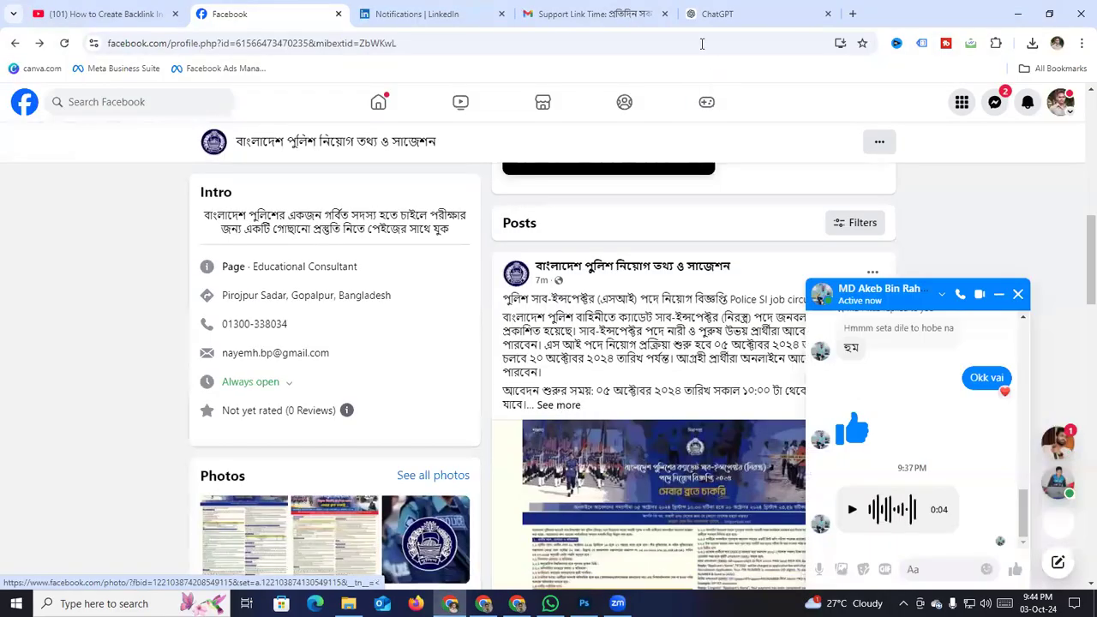
click(716, 13)
drag(410, 264, 588, 344)
right_click(586, 283)
click(634, 296)
Return to the ad editor and bring up paste options in the empty Primary text field
click(484, 604)
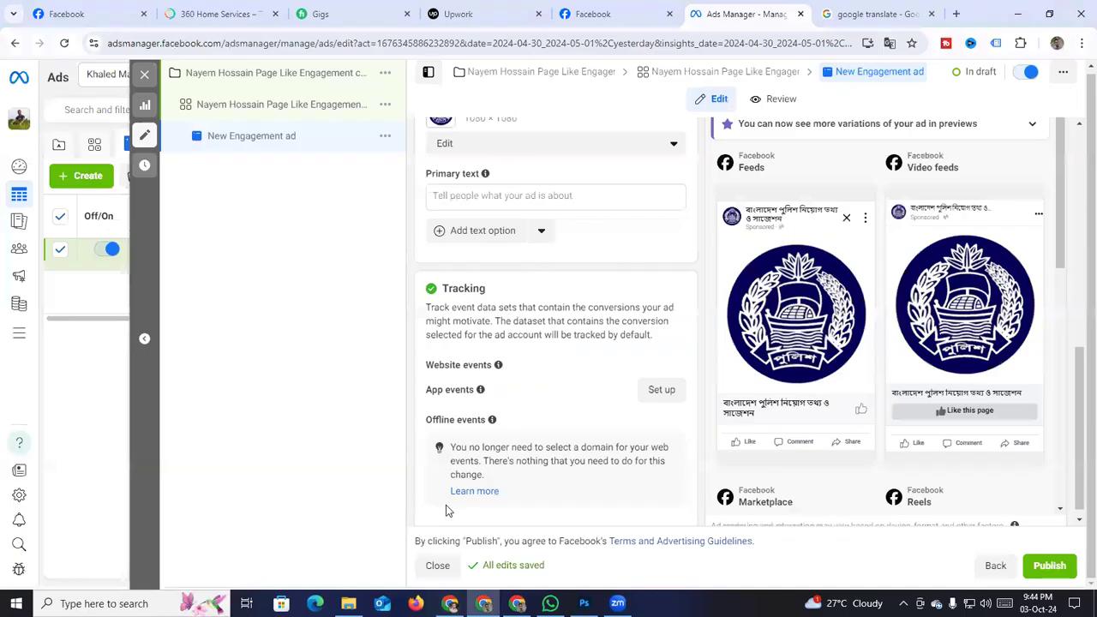
scroll(445, 511, up, 1)
click(557, 266)
right_click(495, 271)
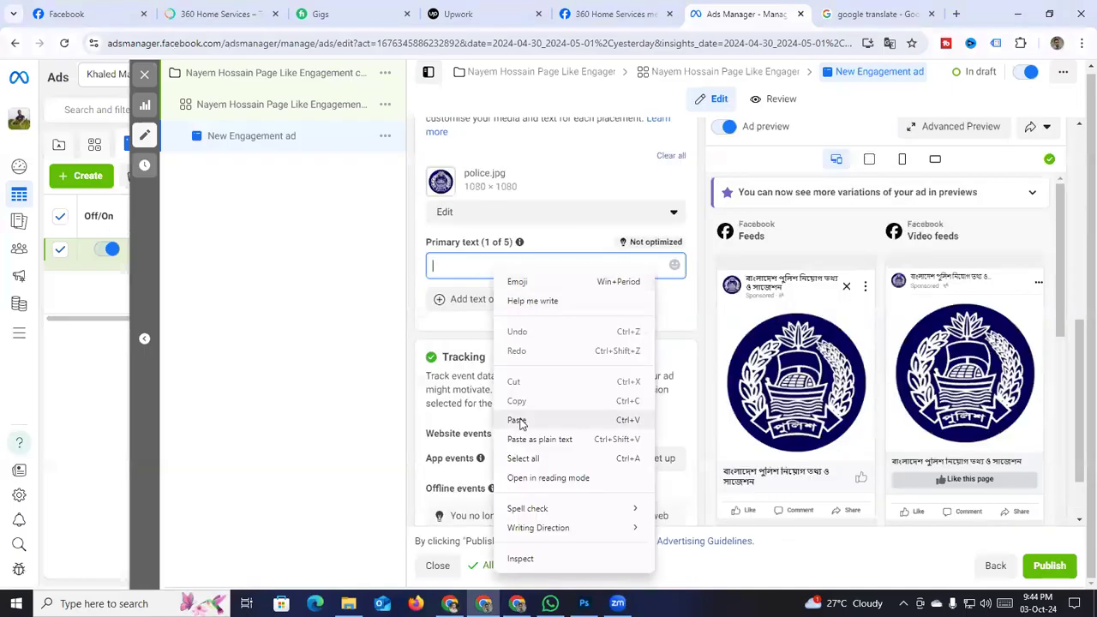
Paste the paragraph as primary text and add a Bengali line urging readers to follow the page
click(518, 420)
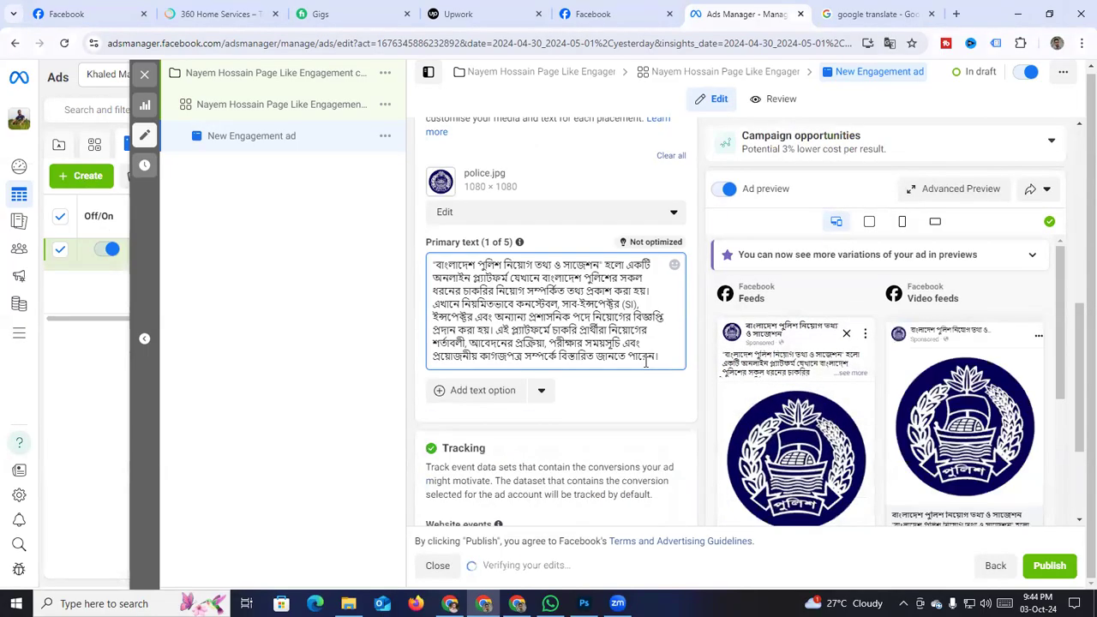
key(Return)
text(তার্ যে)
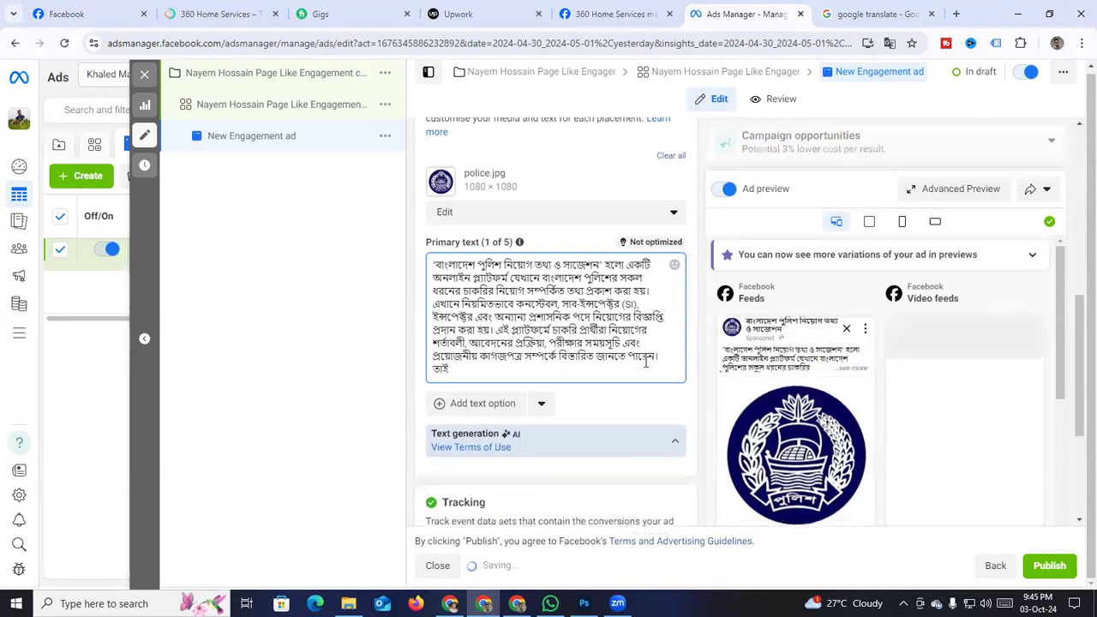
text(নে)
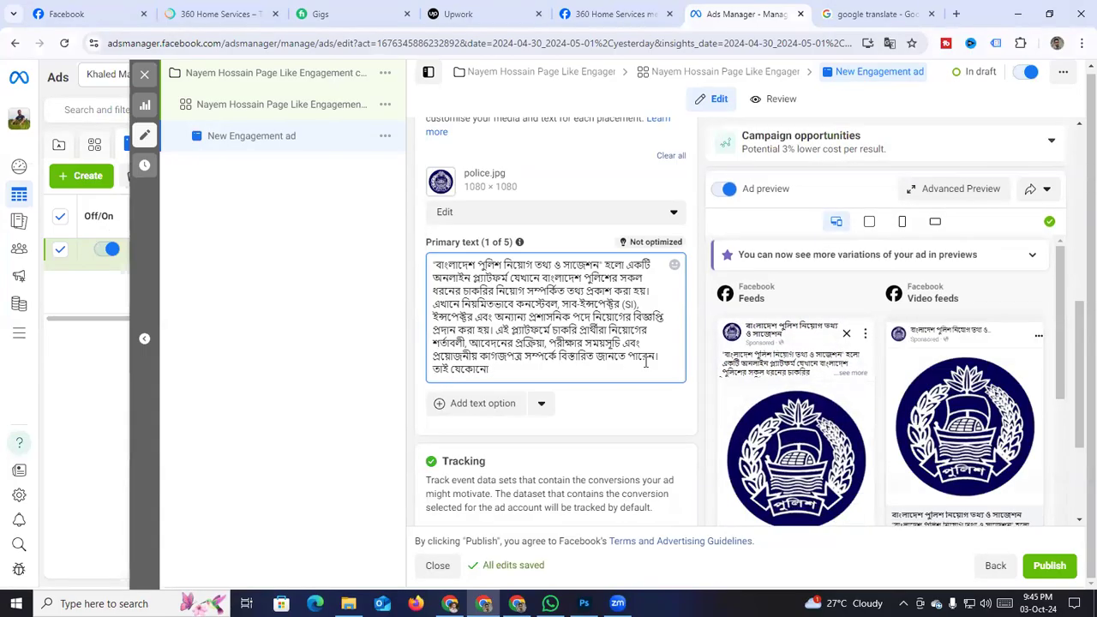
text( চাকরির)
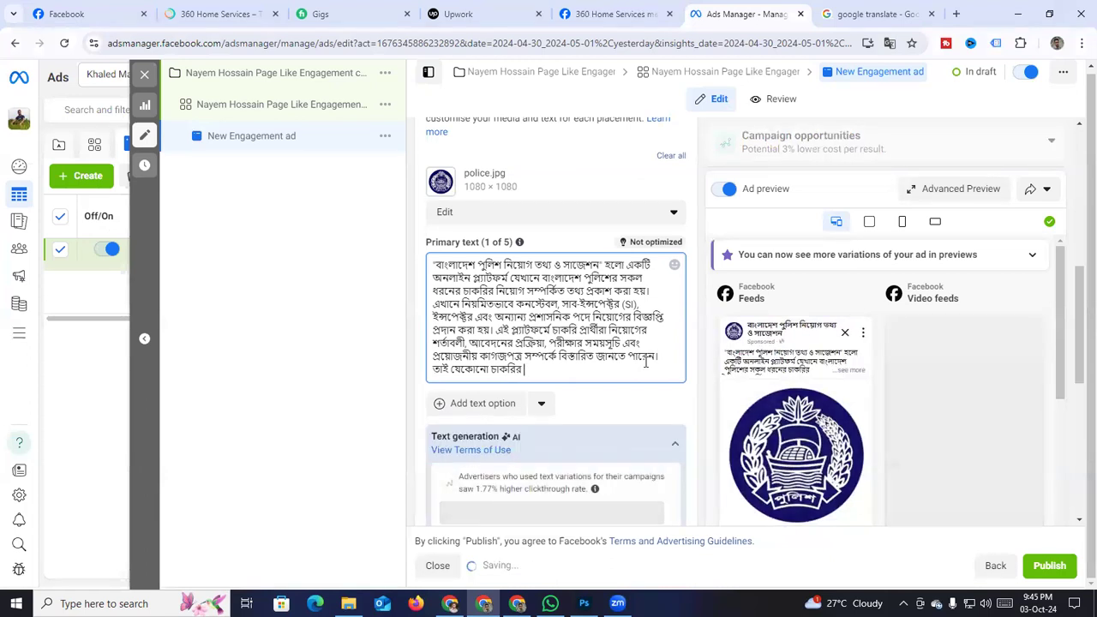
text( নিয়ে)
text(গ)
text( বি)
text(ংবা)
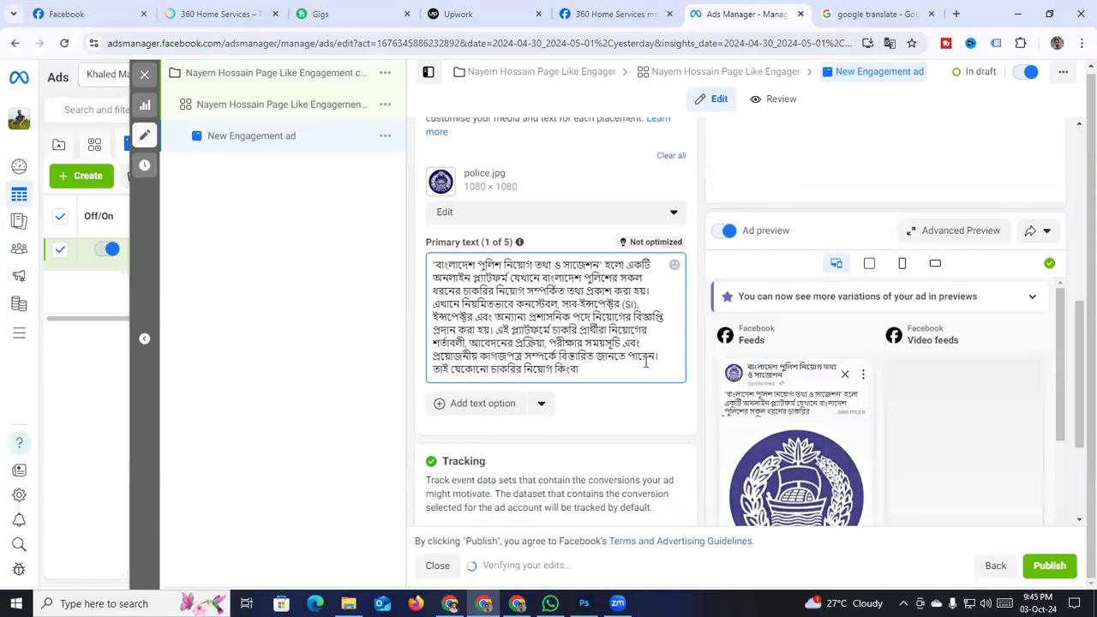
text( প)
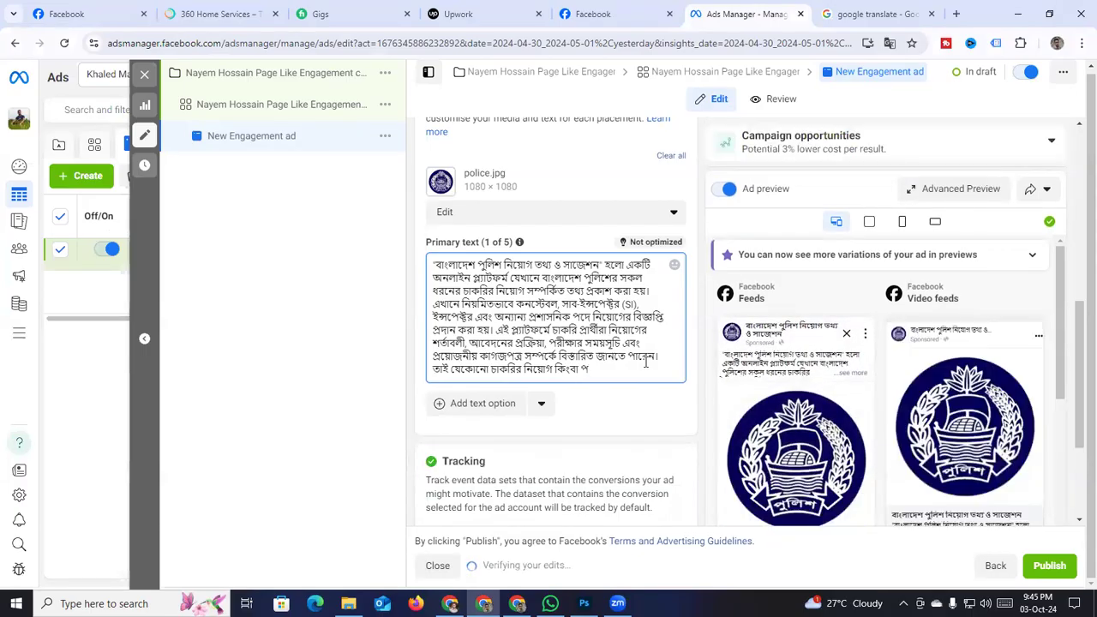
text(রিক্ষার সময়সূ)
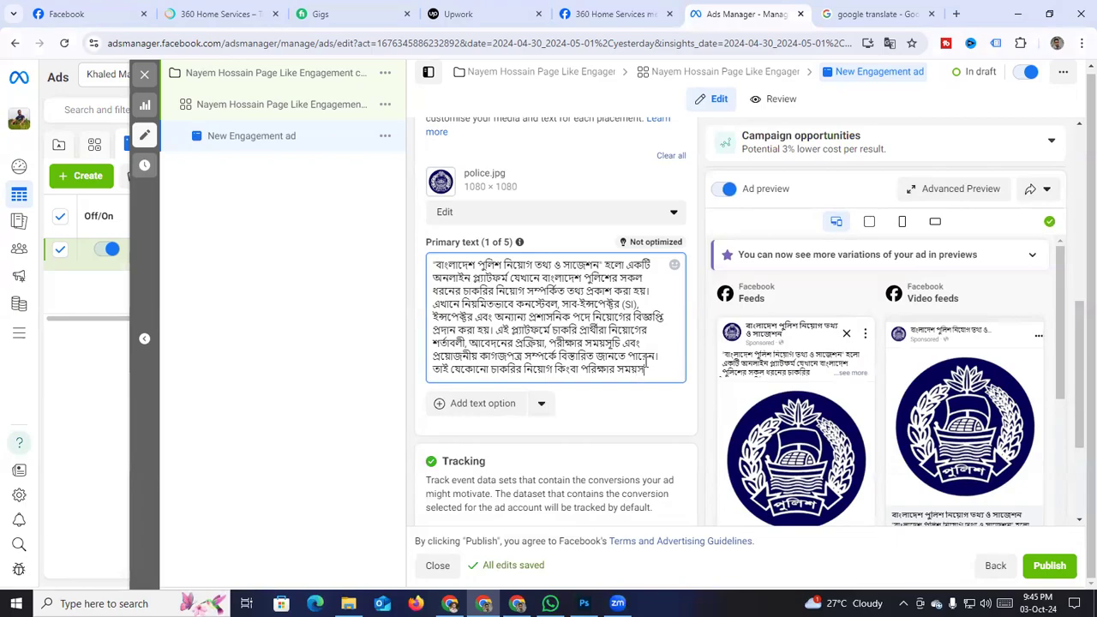
text(চী)
text(য)
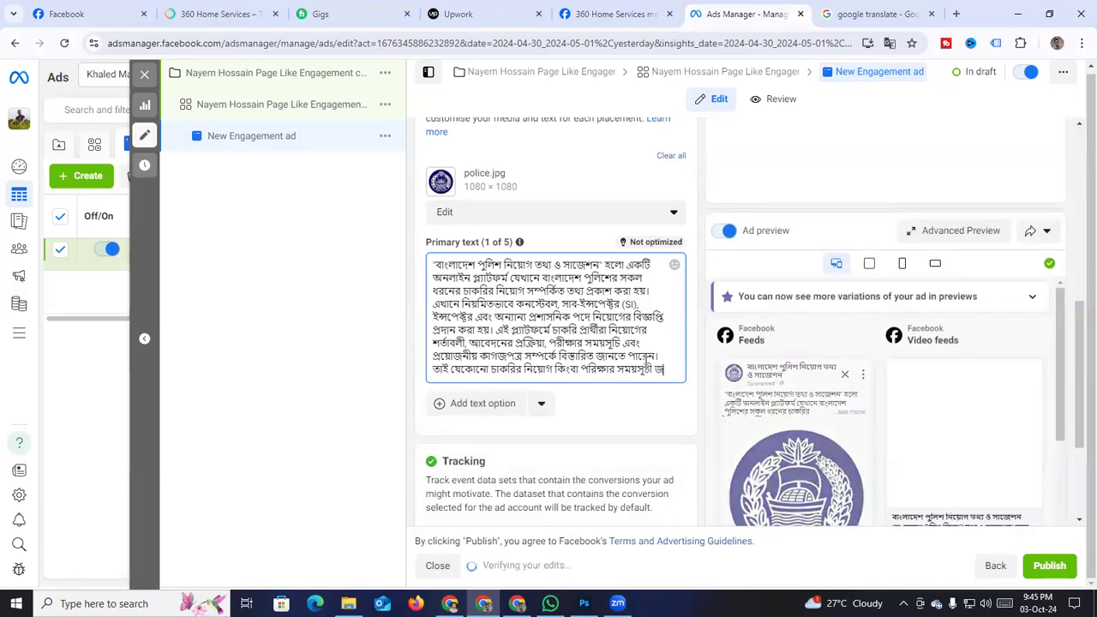
text(ানতে আমাদের প)
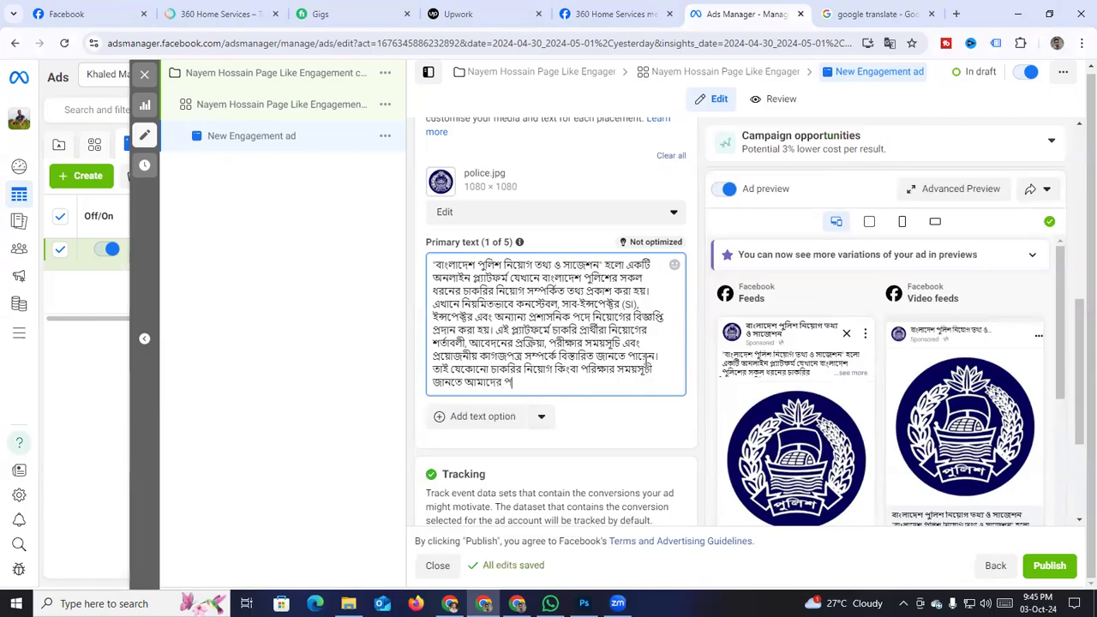
text(ও পেইজ)
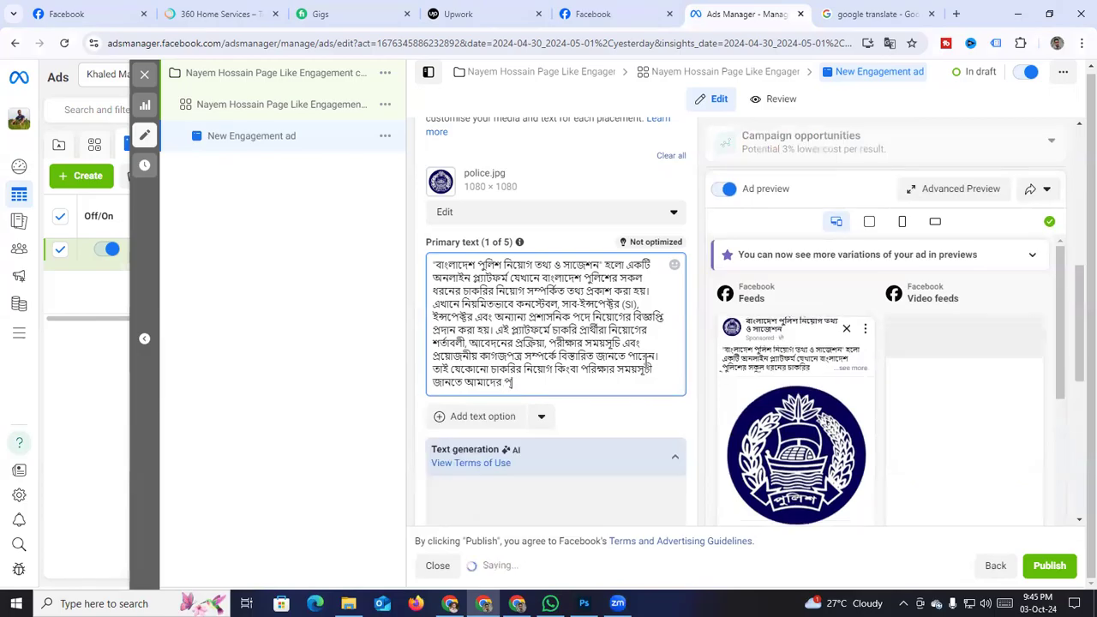
text(টি)
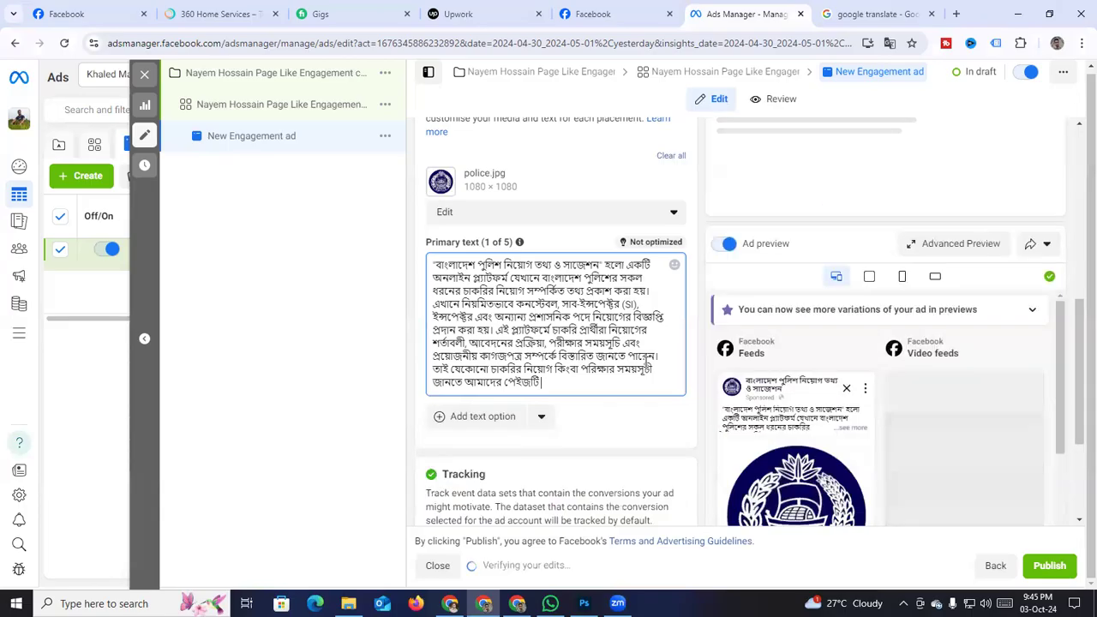
text( ফলো ক)
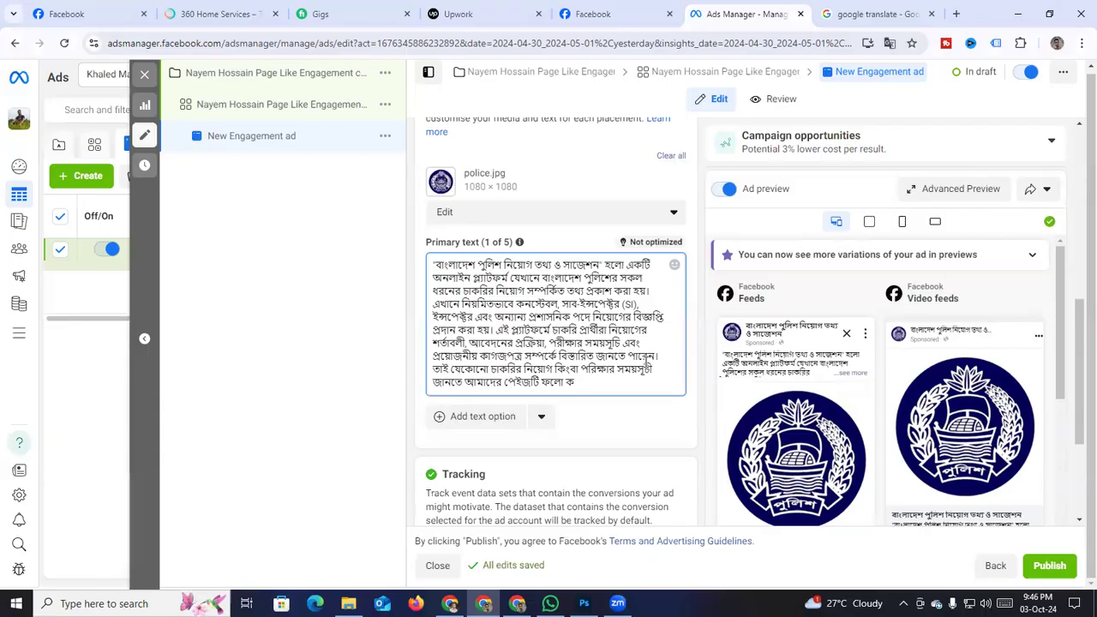
text(রে পা)
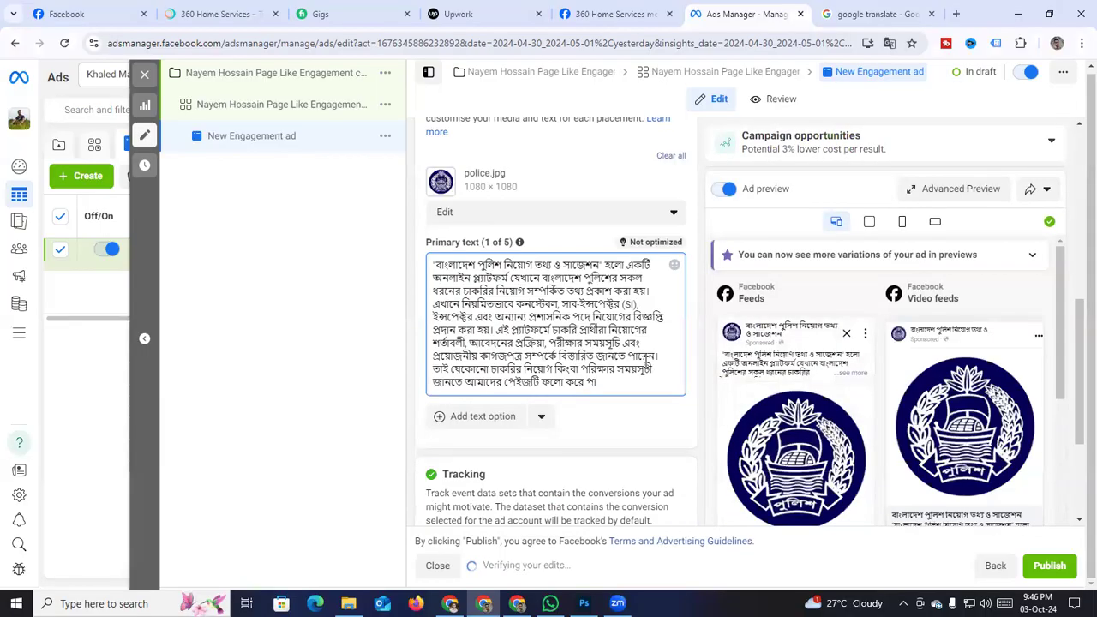
text(শে থাকুন।)
Add a closing 'ধন্যবাদ' line and set the final paragraph apart with a blank line
key(Return)
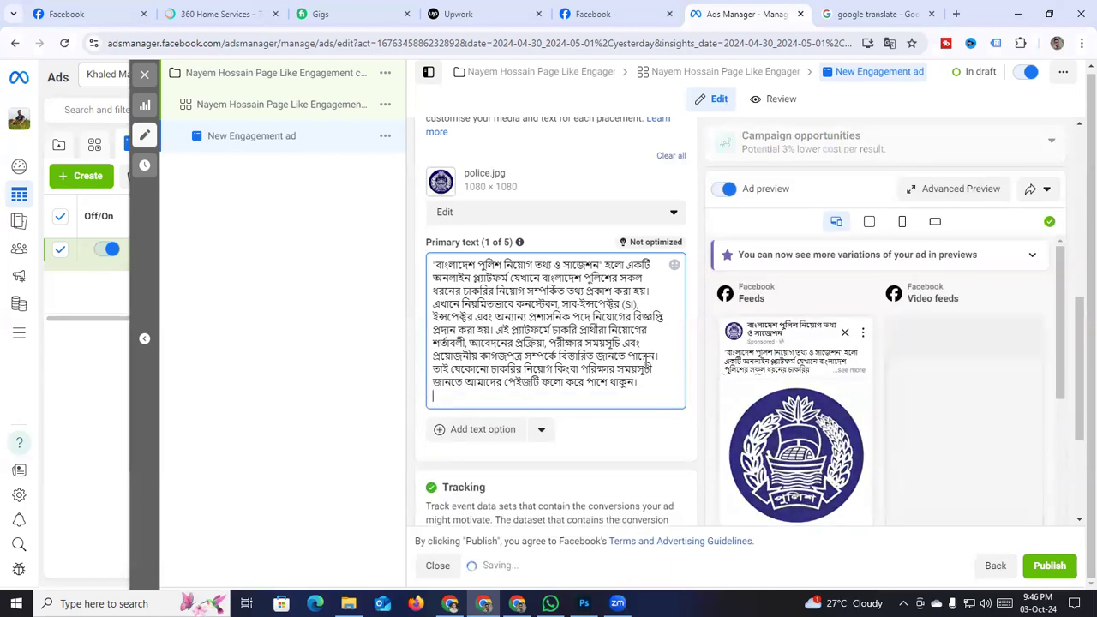
text(ধন্যবাদ।)
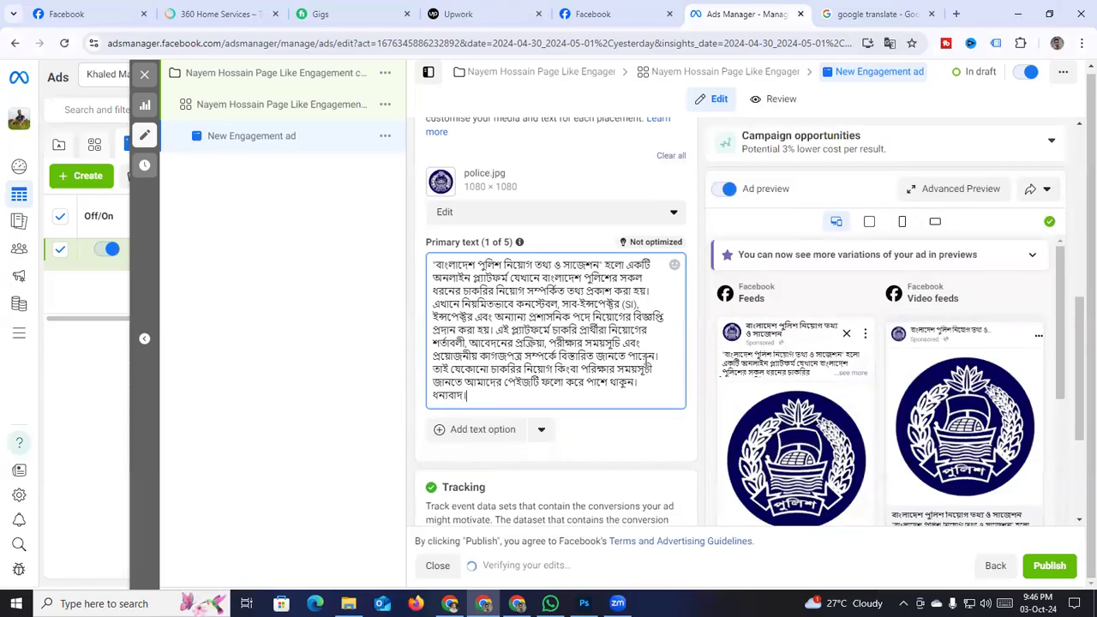
click(660, 358)
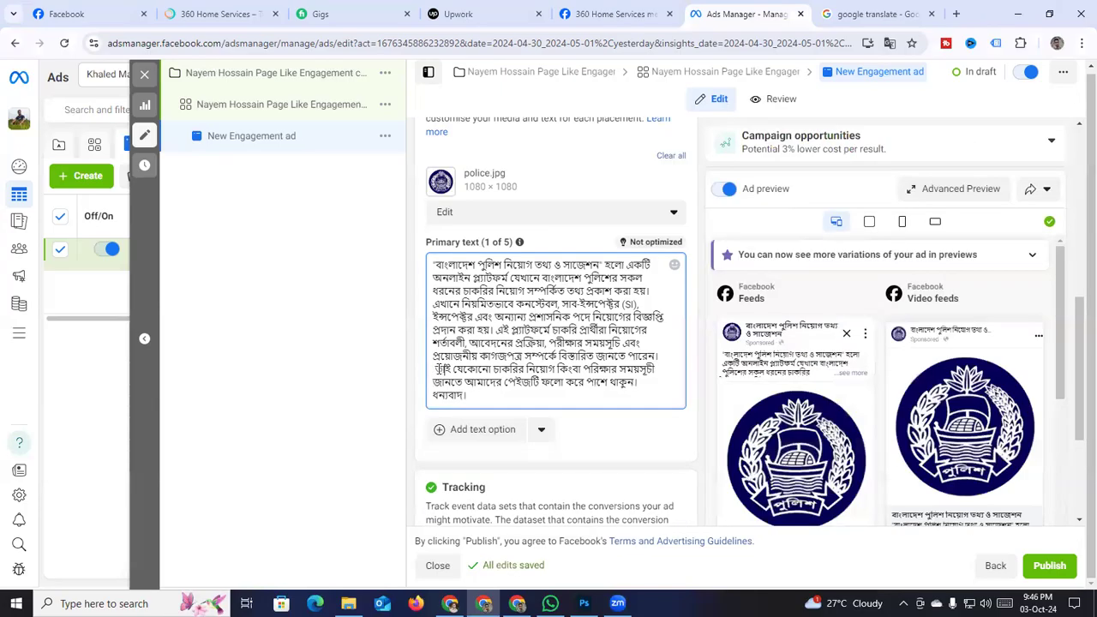
key(Return)
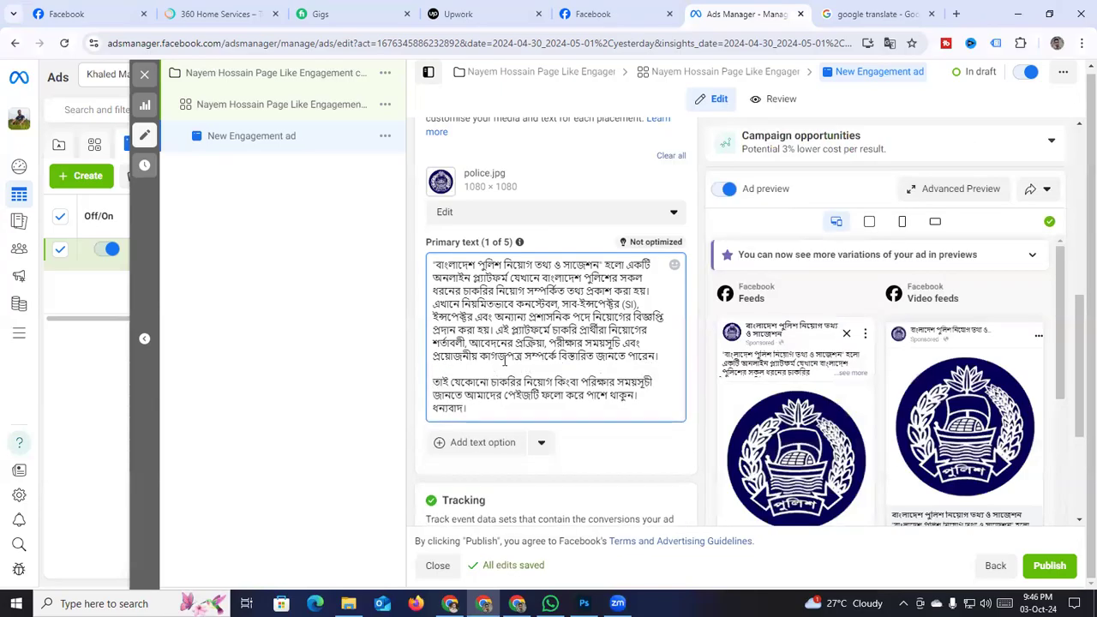
scroll(504, 362, down, 3)
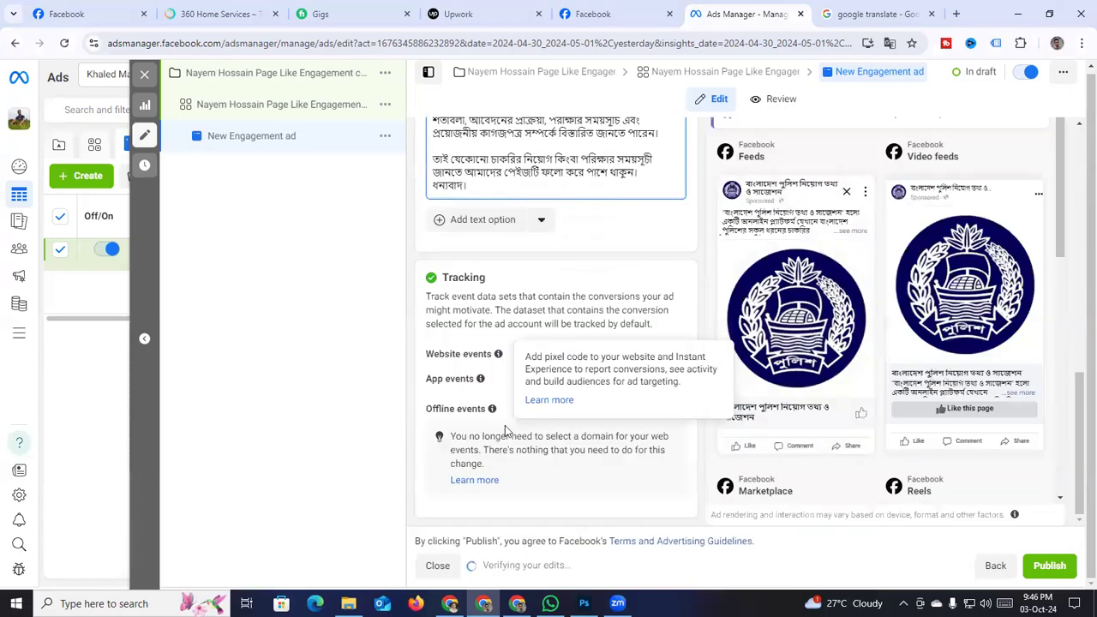
scroll(861, 425, up, 5)
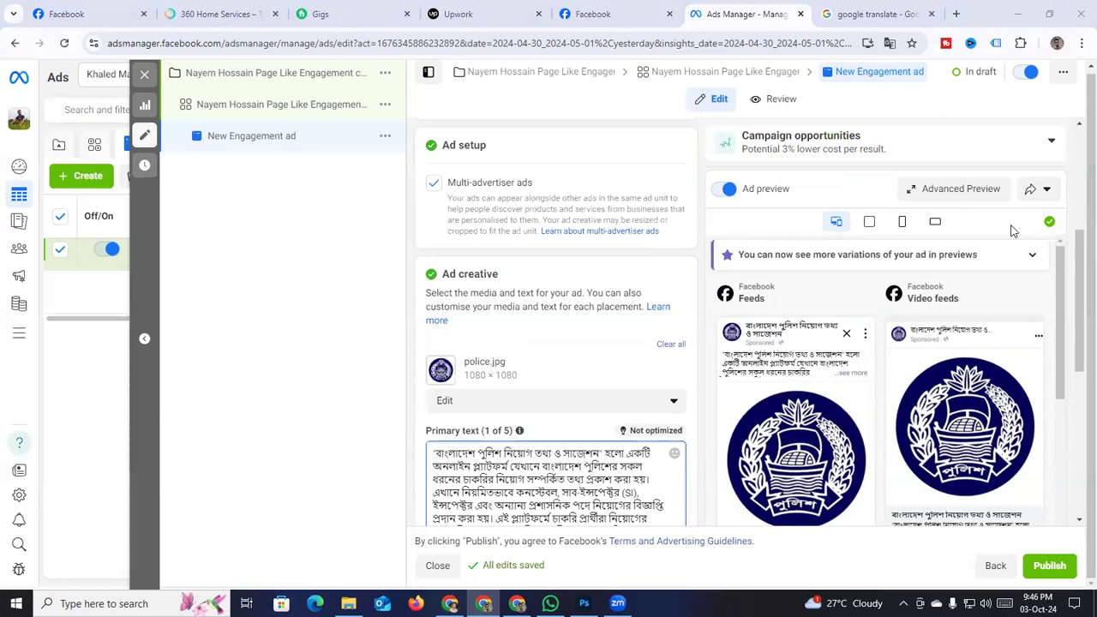
scroll(816, 327, down, 1)
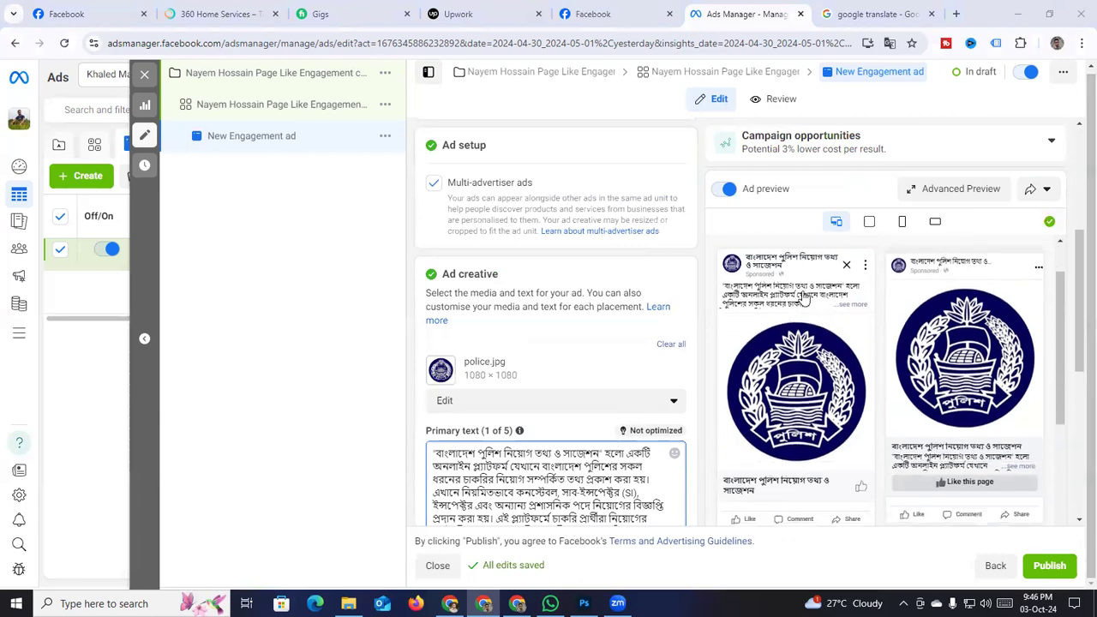
scroll(827, 310, up, 1)
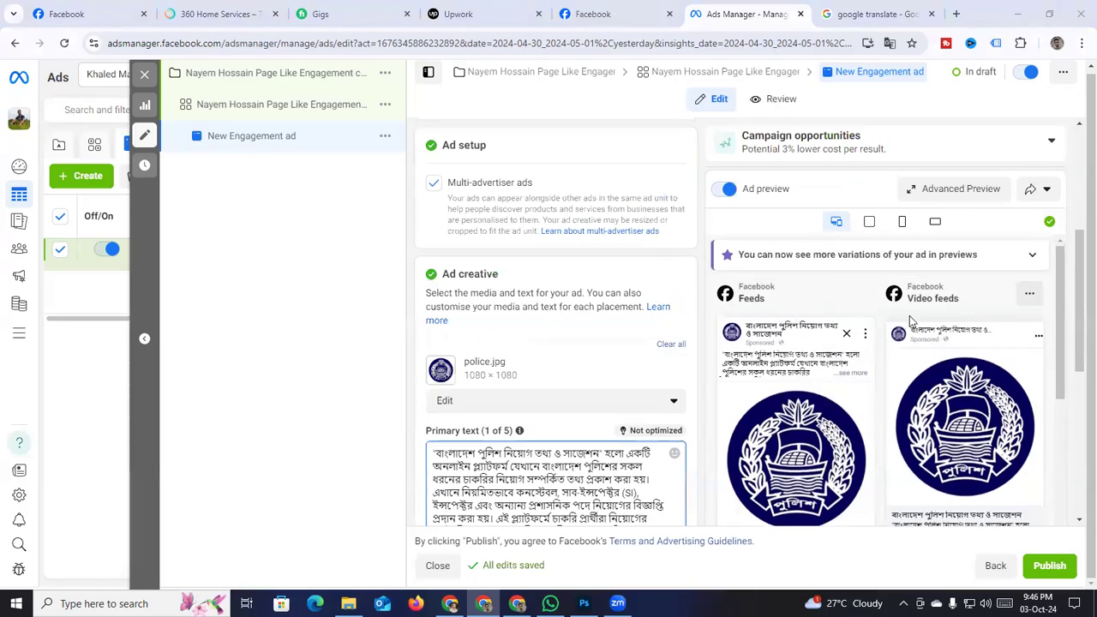
scroll(950, 360, down, 4)
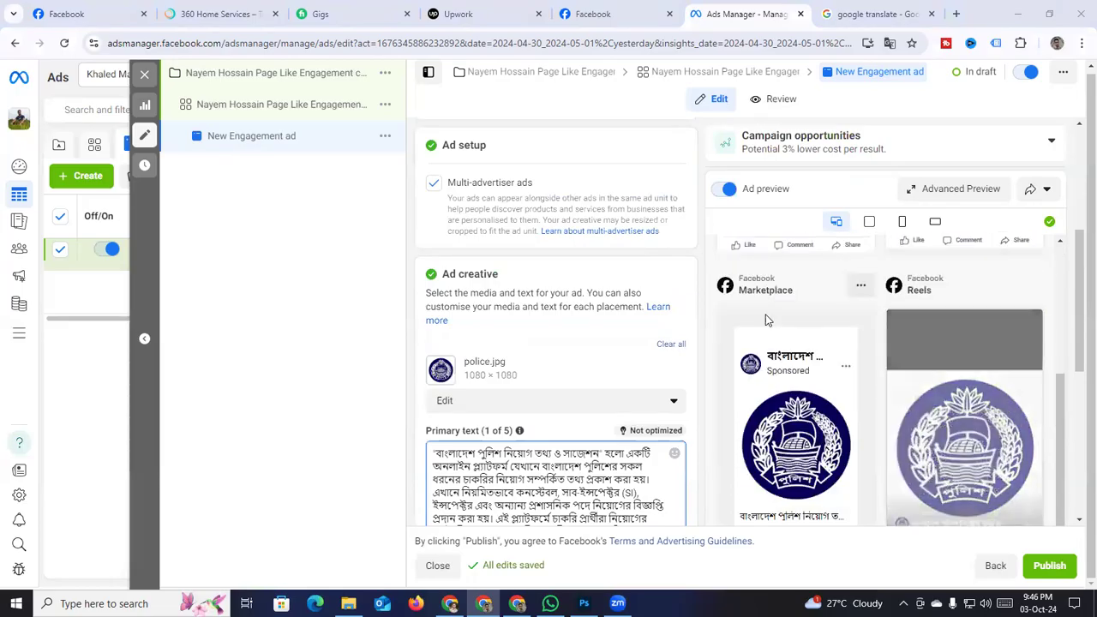
scroll(792, 371, down, 2)
scroll(793, 370, up, 2)
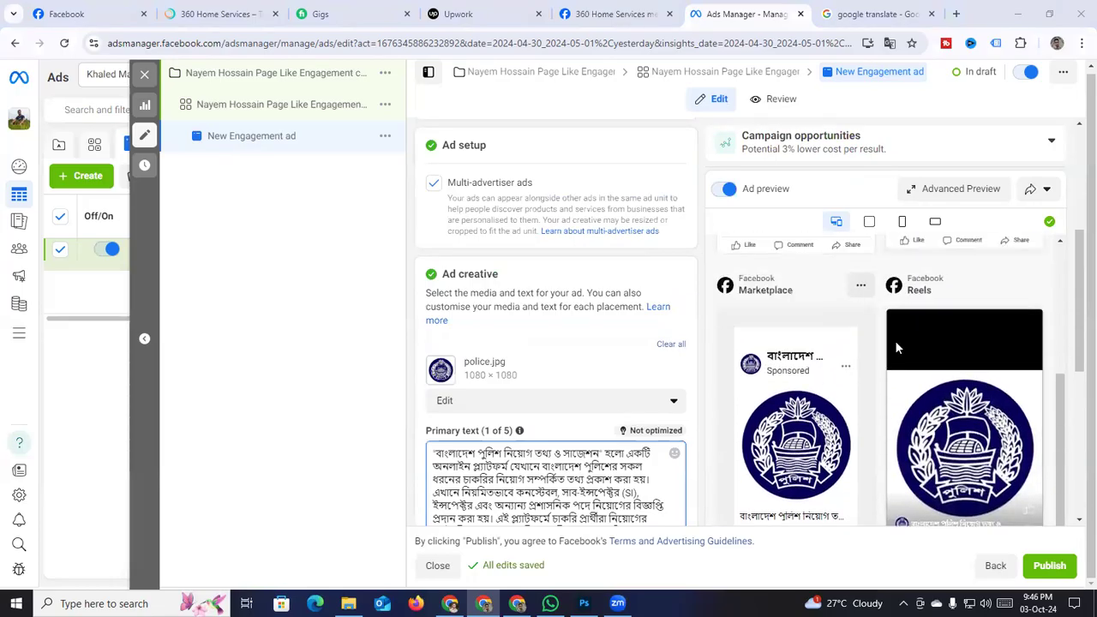
scroll(978, 456, down, 2)
scroll(980, 455, down, 2)
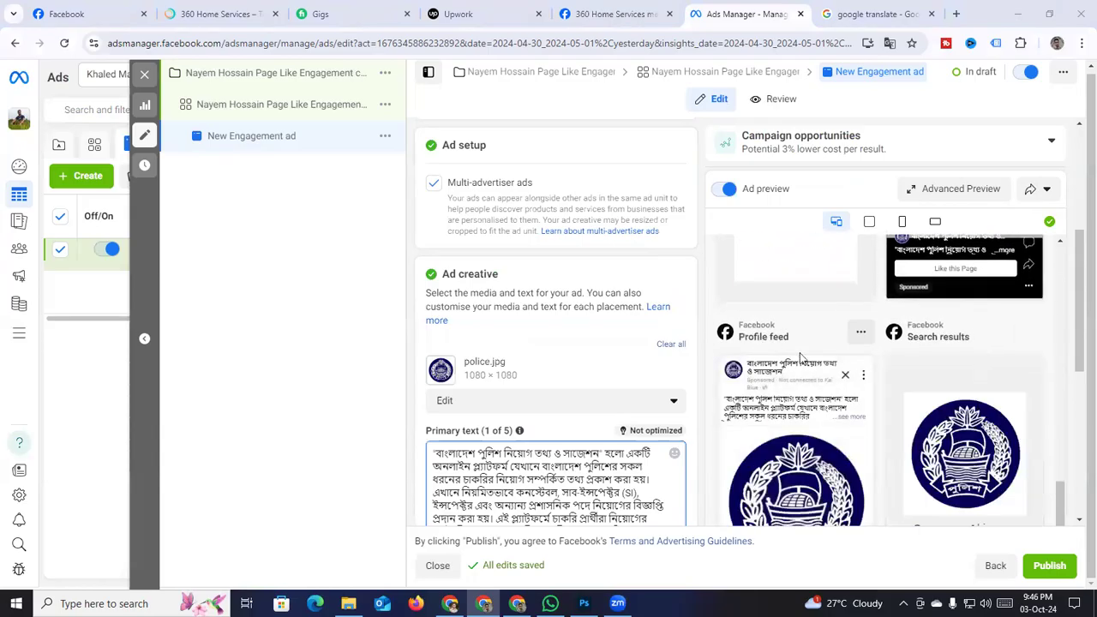
scroll(801, 357, down, 5)
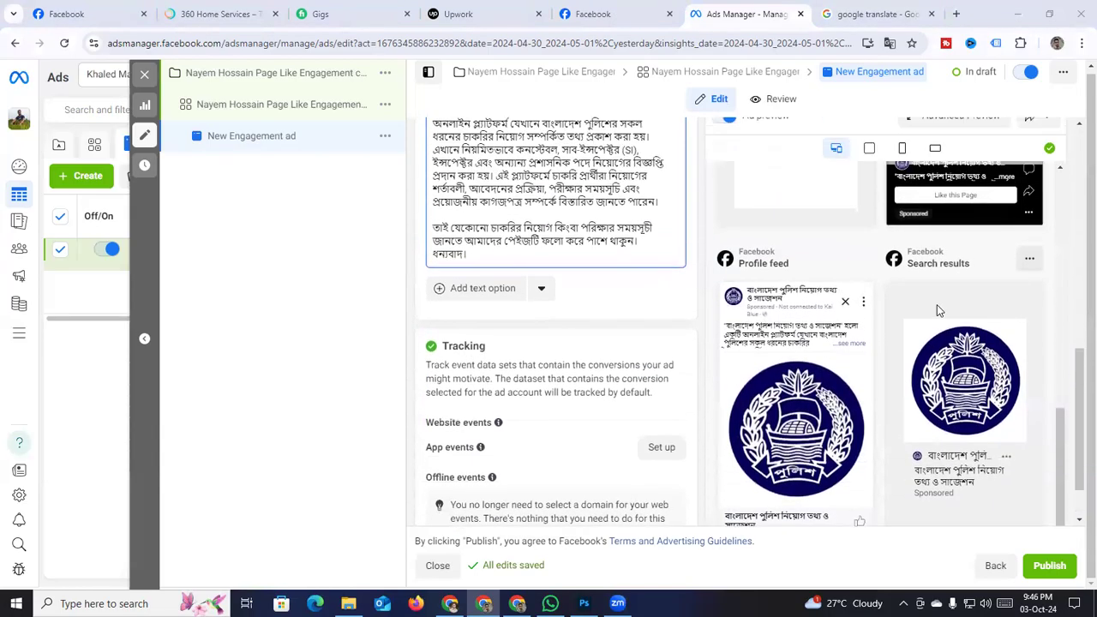
scroll(938, 310, down, 1)
scroll(614, 356, up, 3)
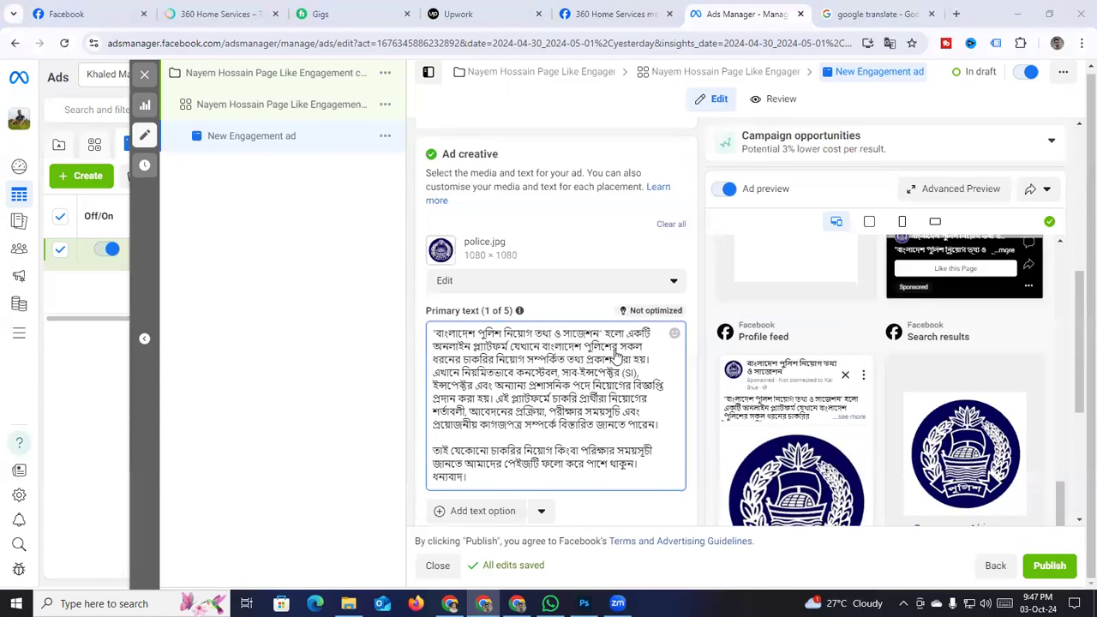
scroll(614, 357, up, 5)
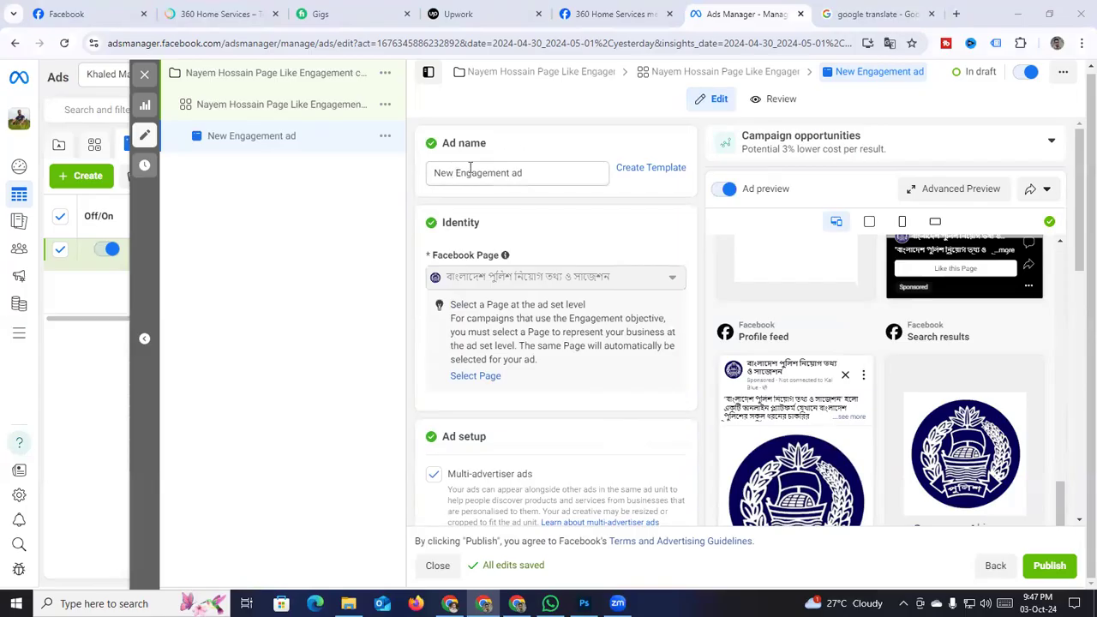
Rename the ad by replacing 'New' with the ad set's page-like name prefix
click(713, 74)
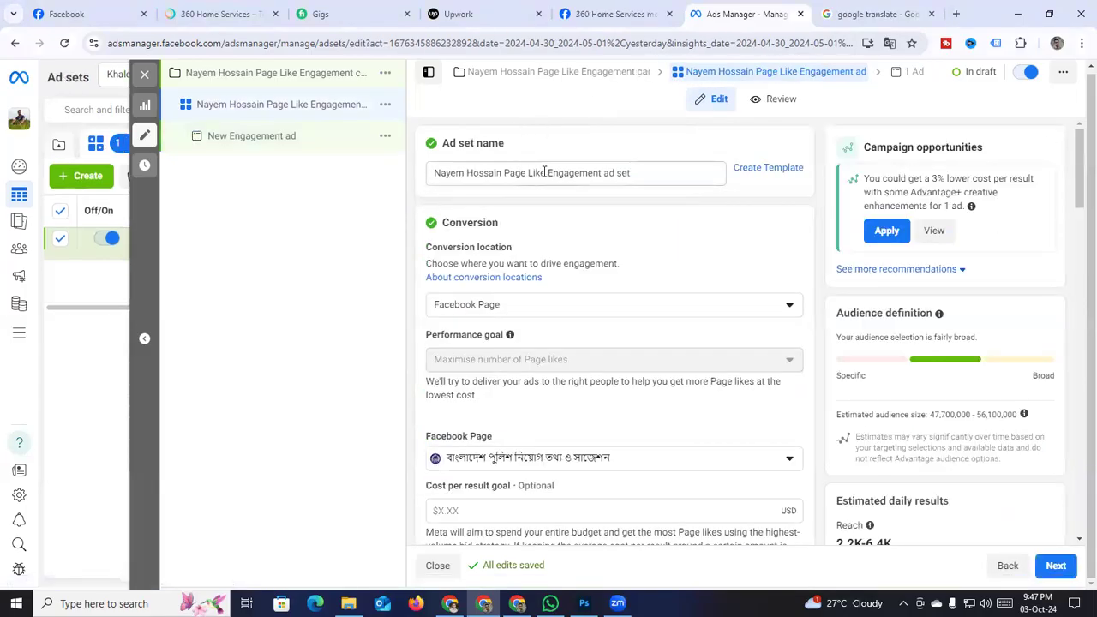
drag(545, 172, 434, 175)
key(ctrl+c)
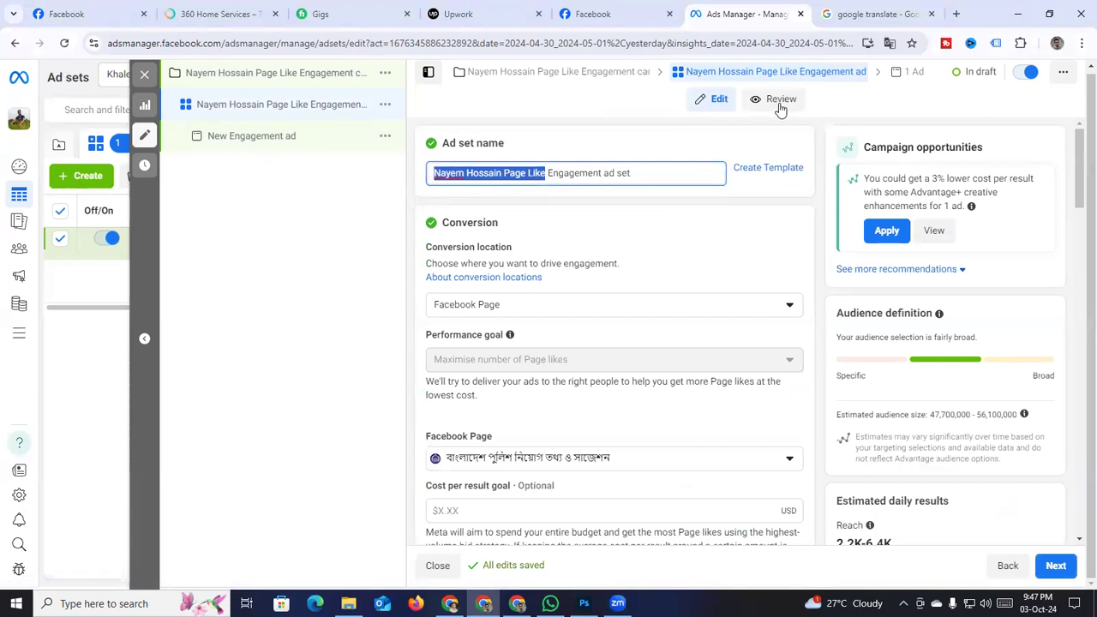
click(912, 72)
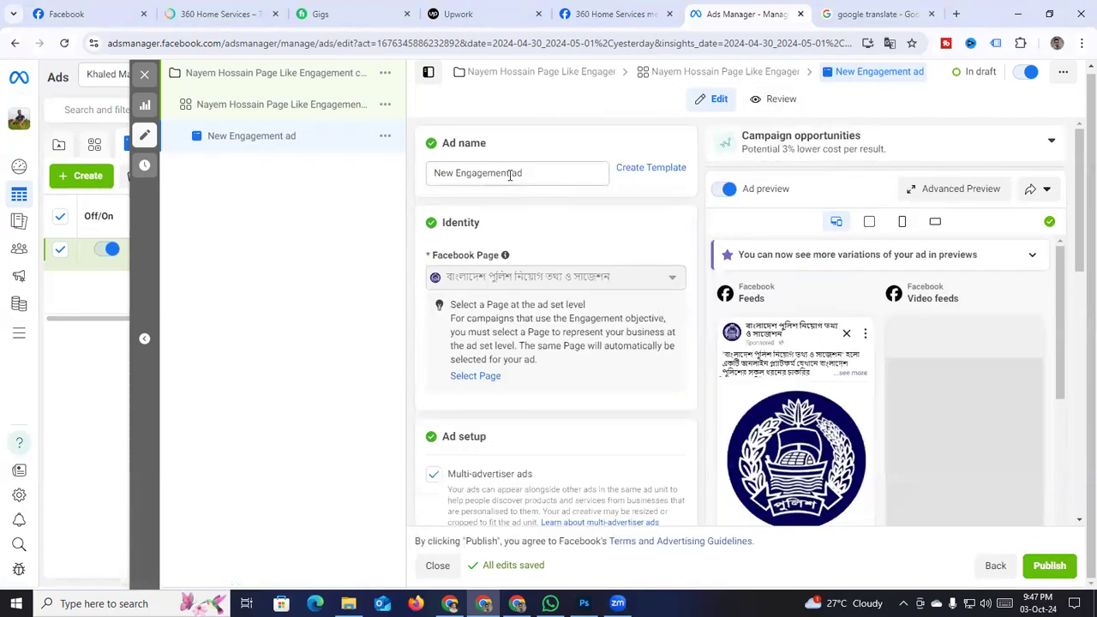
drag(454, 174, 406, 177)
key(ctrl+v)
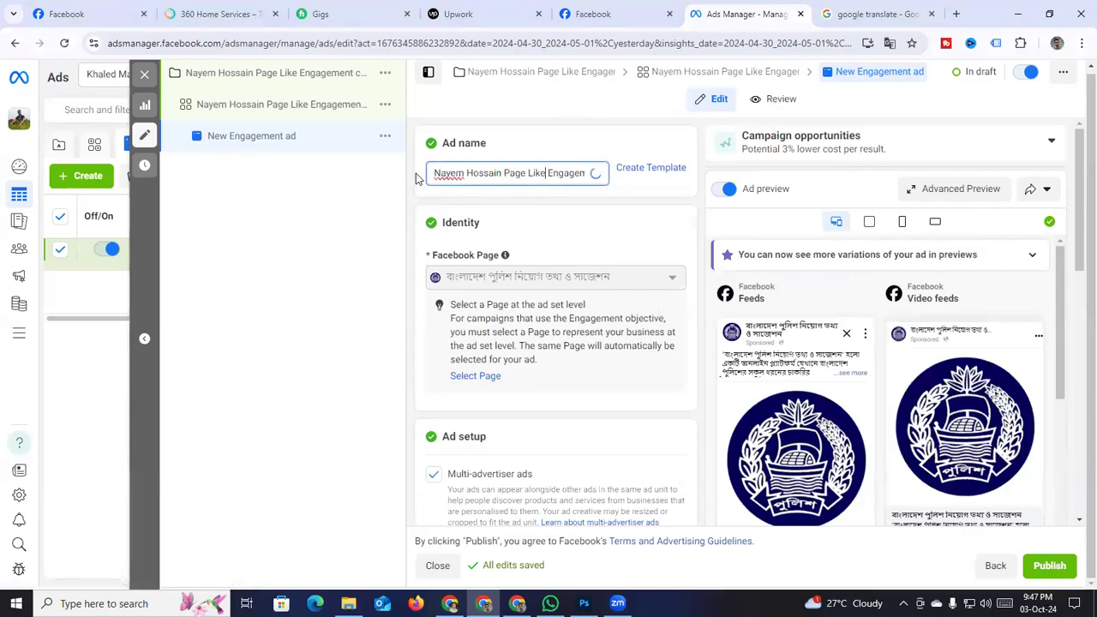
Review the campaign-level settings and advance to the ad set settings
click(508, 75)
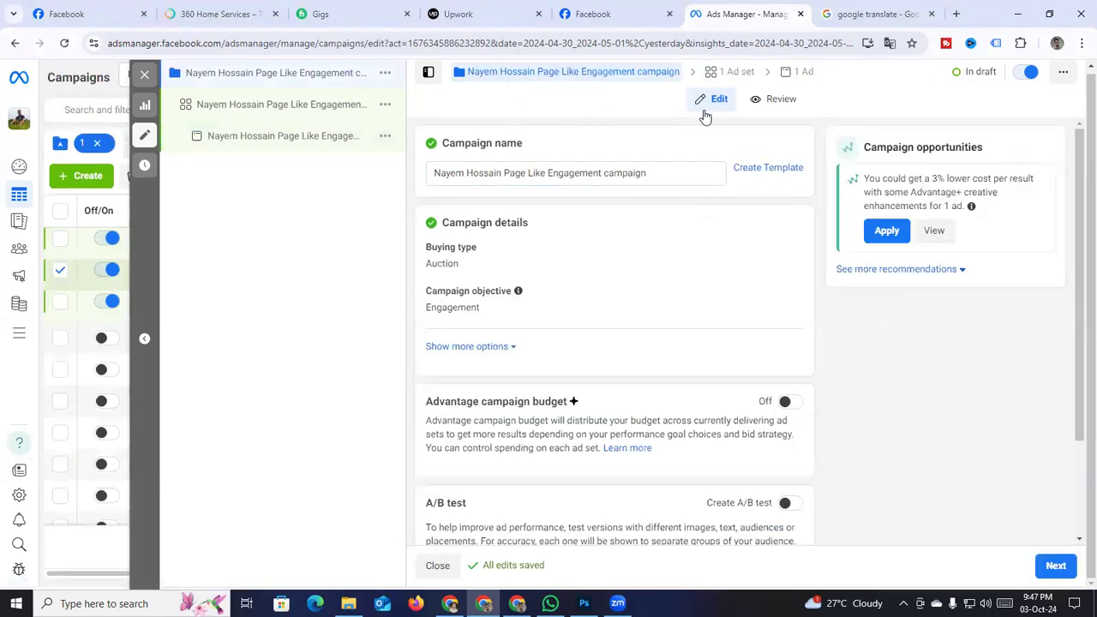
scroll(503, 362, down, 2)
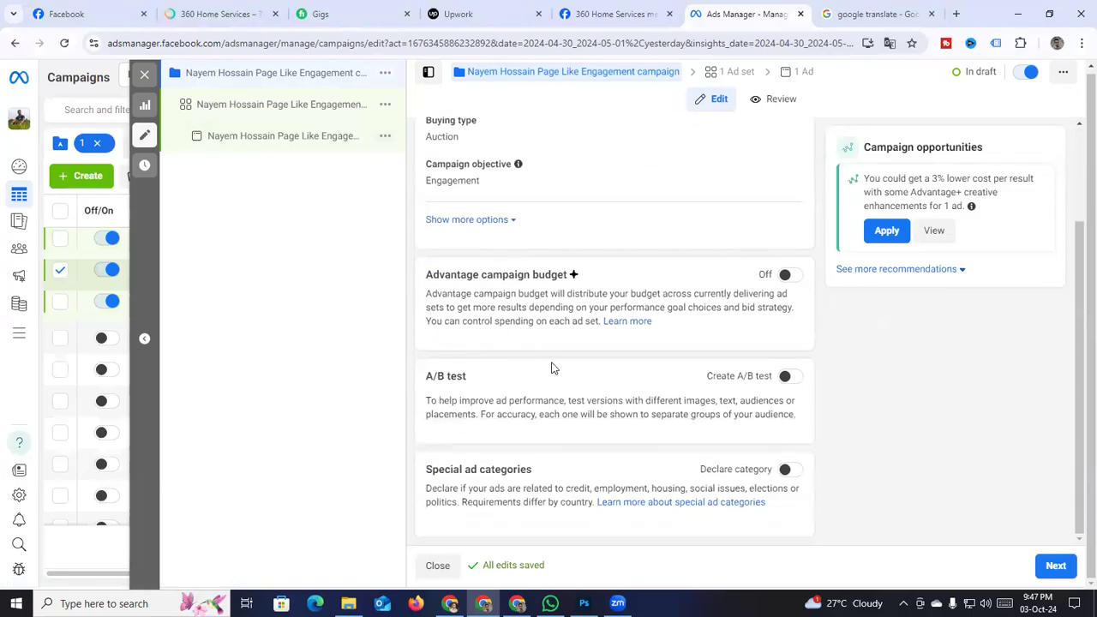
scroll(532, 342, up, 2)
scroll(600, 351, down, 2)
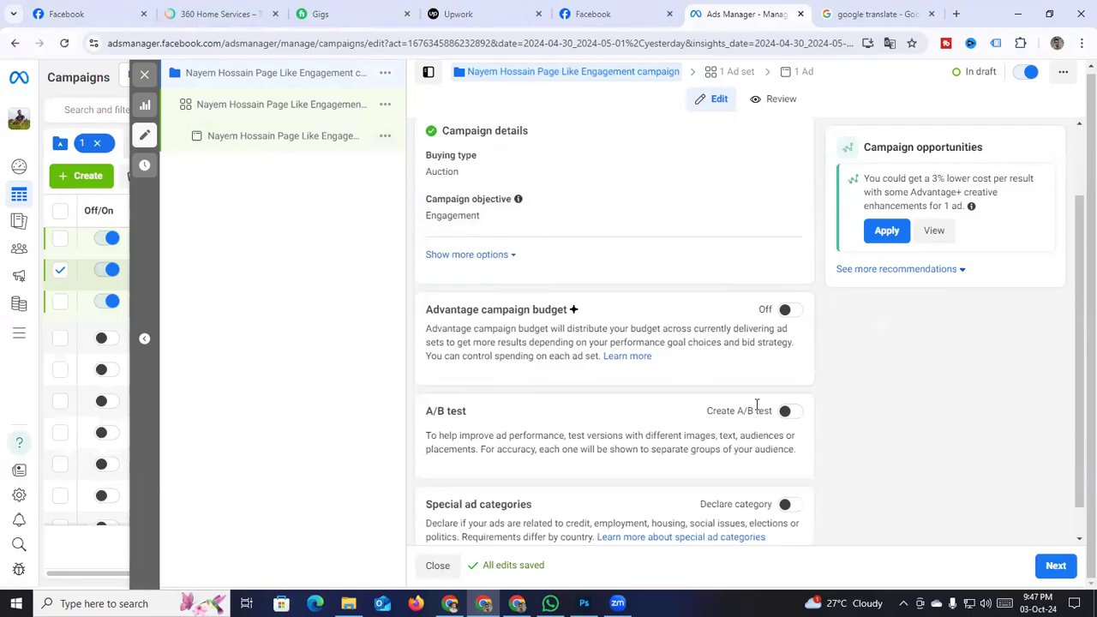
click(1071, 564)
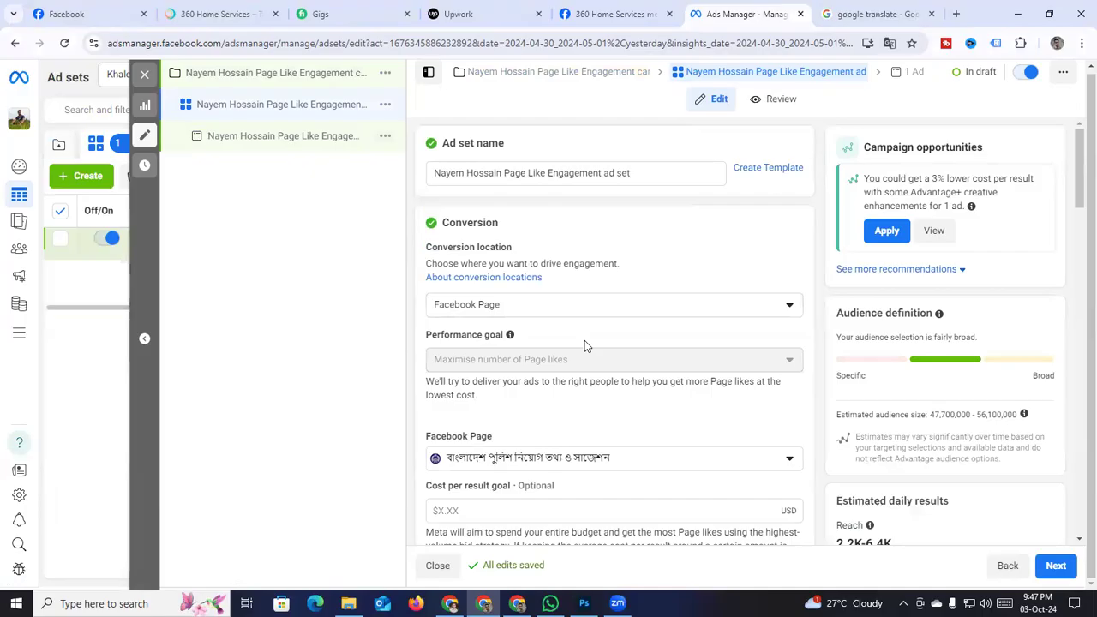
mouse_move(597, 347)
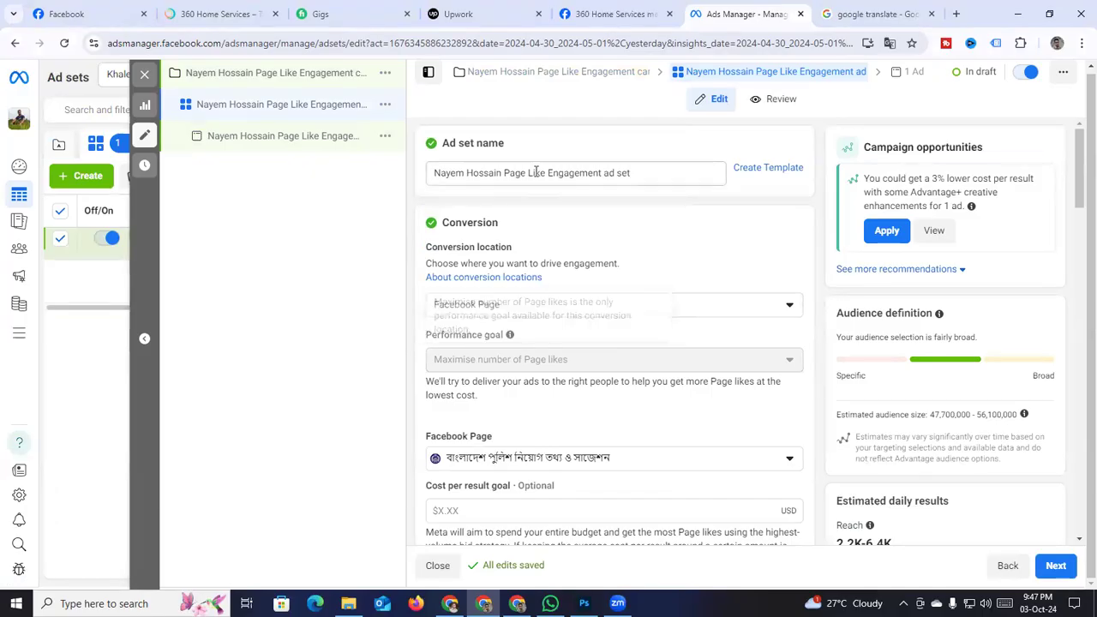
scroll(590, 236, down, 2)
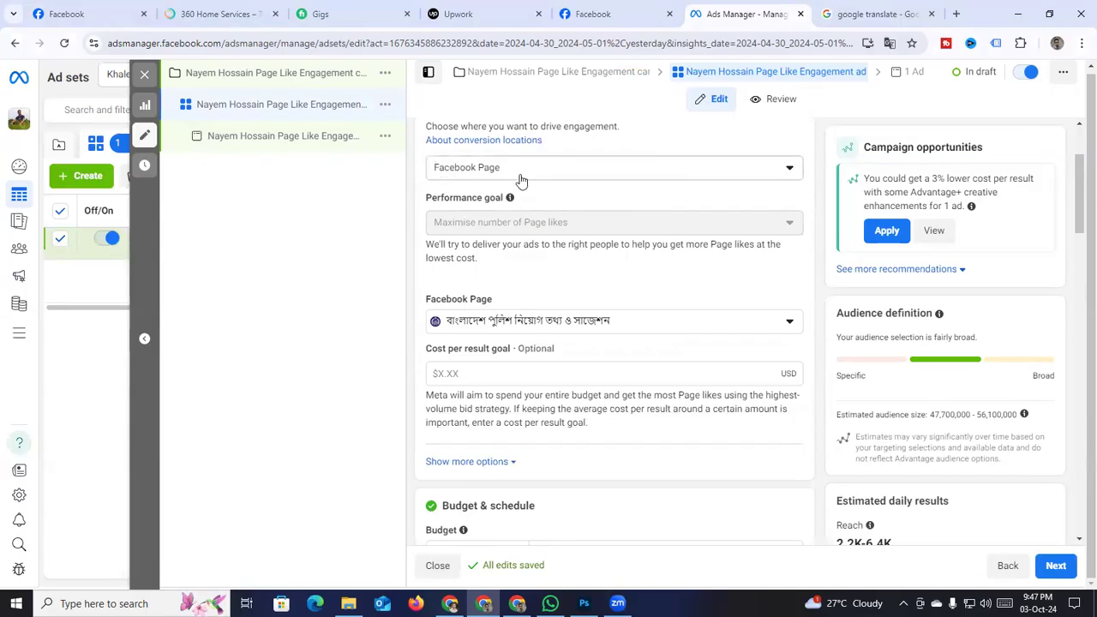
scroll(539, 202, down, 1)
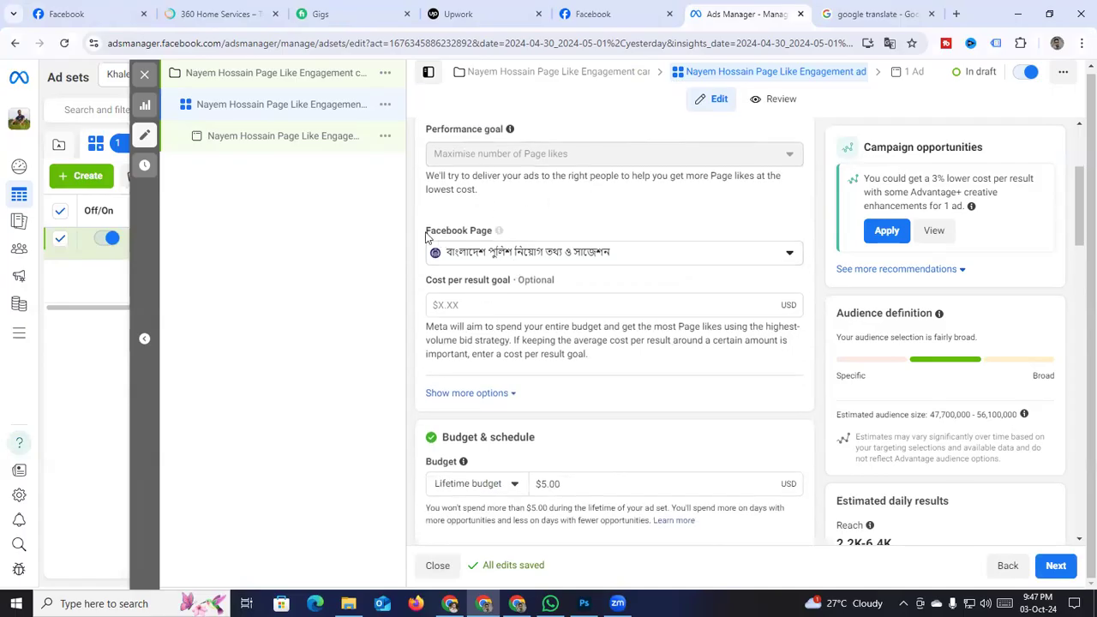
scroll(528, 307, down, 2)
scroll(550, 317, down, 2)
scroll(444, 298, down, 1)
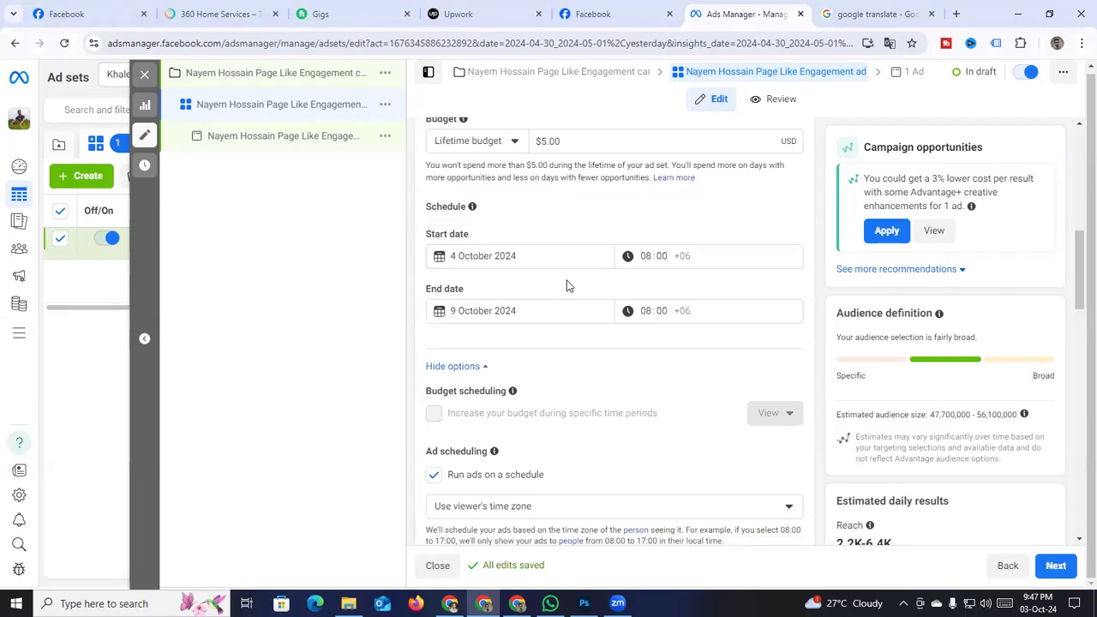
scroll(514, 249, down, 2)
scroll(565, 275, down, 3)
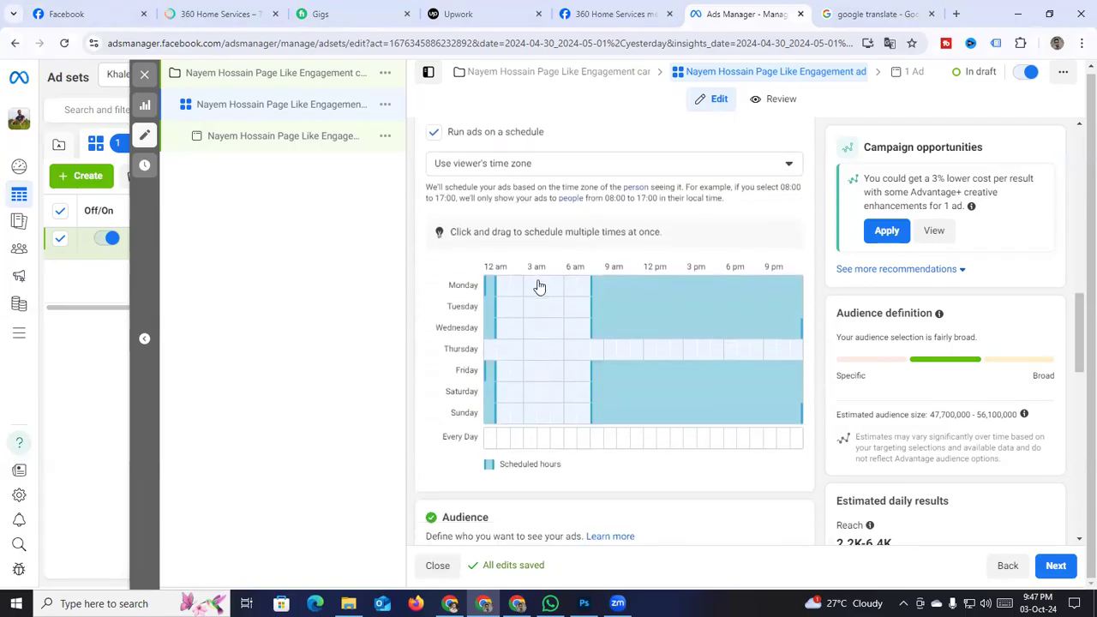
scroll(808, 416, down, 1)
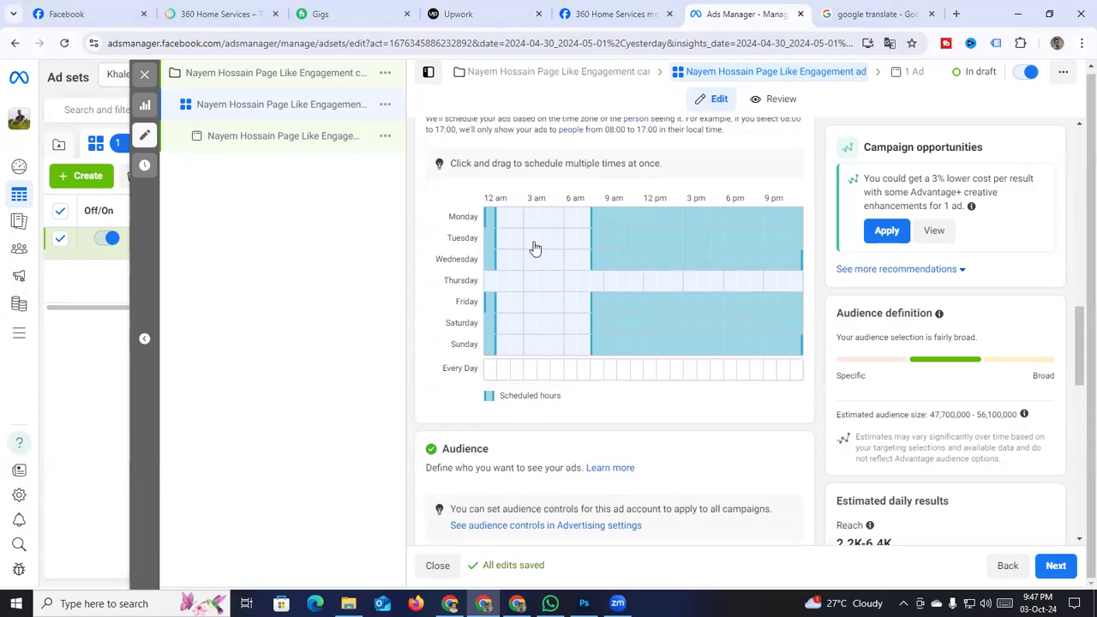
scroll(814, 304, down, 3)
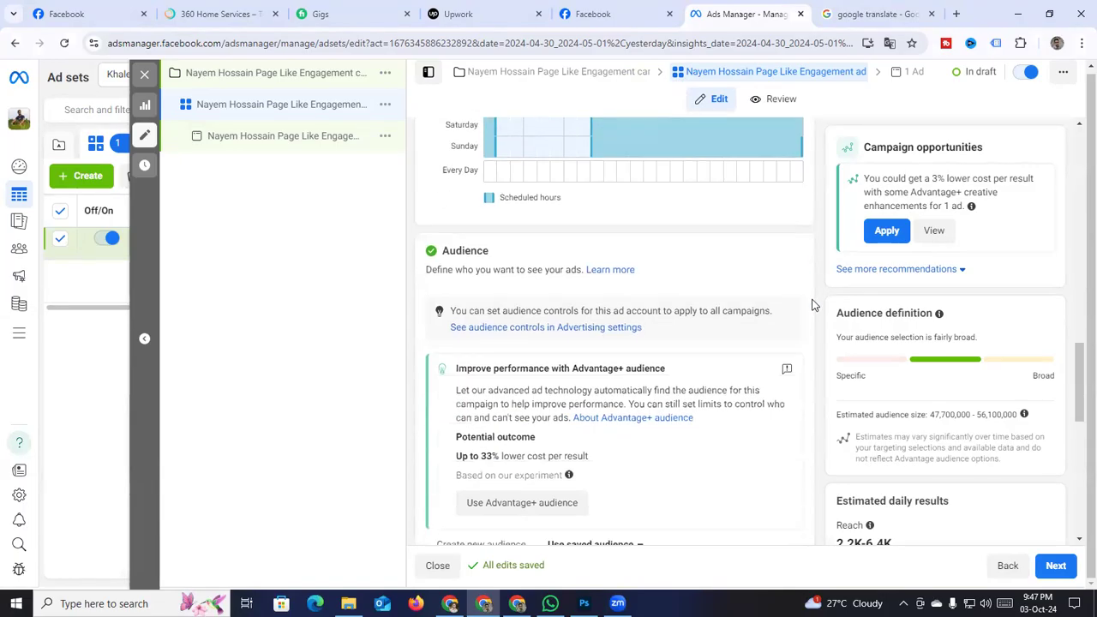
scroll(814, 304, down, 3)
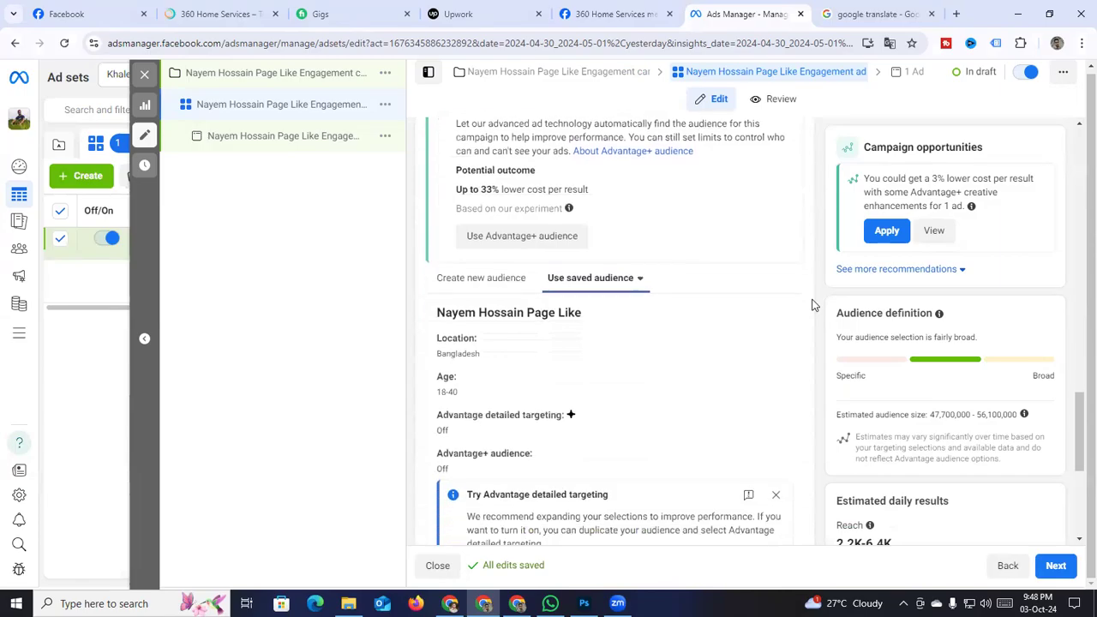
scroll(814, 304, down, 2)
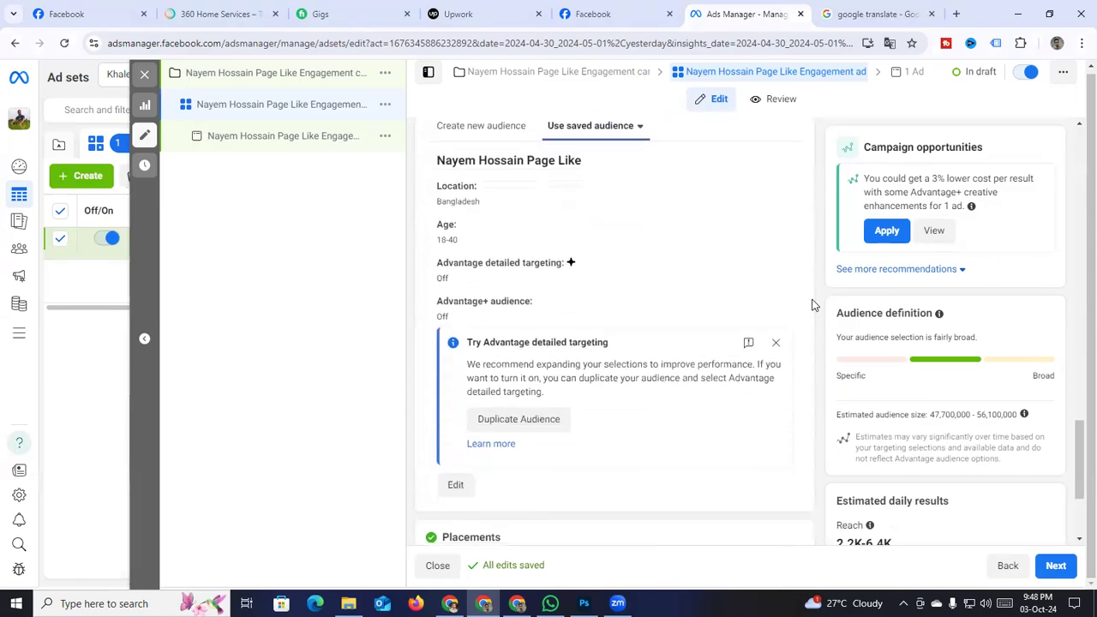
scroll(814, 304, up, 1)
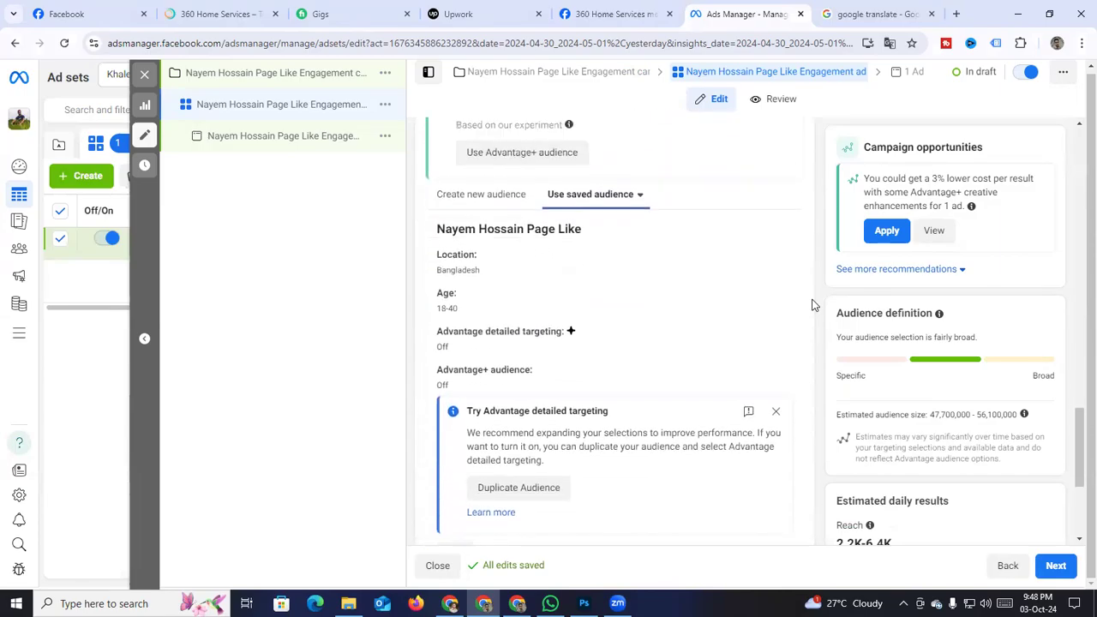
scroll(814, 304, down, 2)
scroll(814, 304, up, 8)
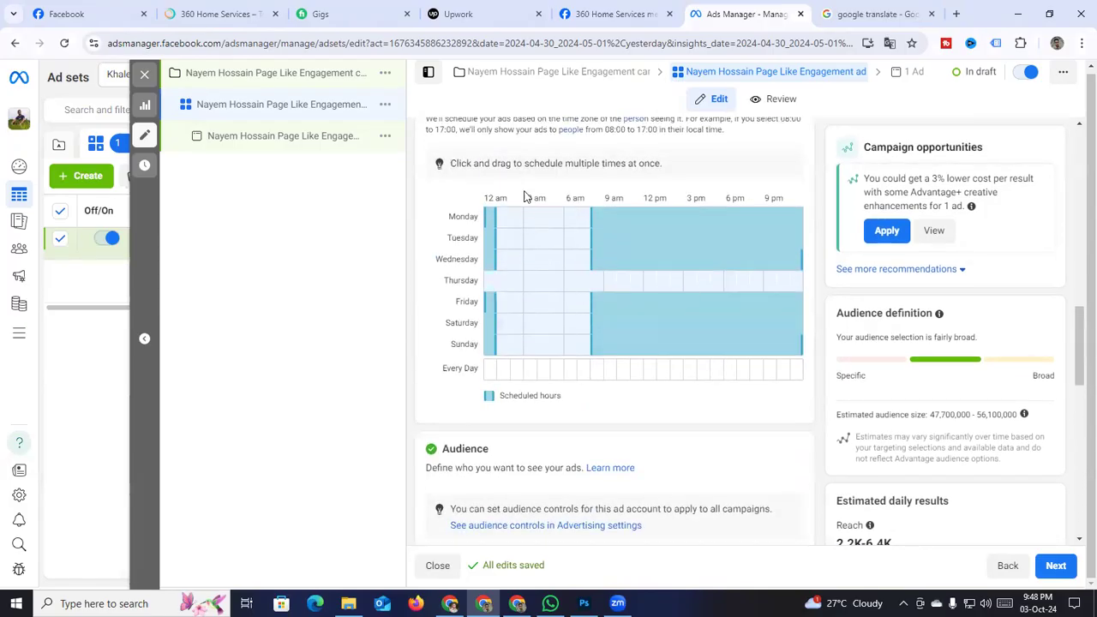
scroll(459, 191, up, 2)
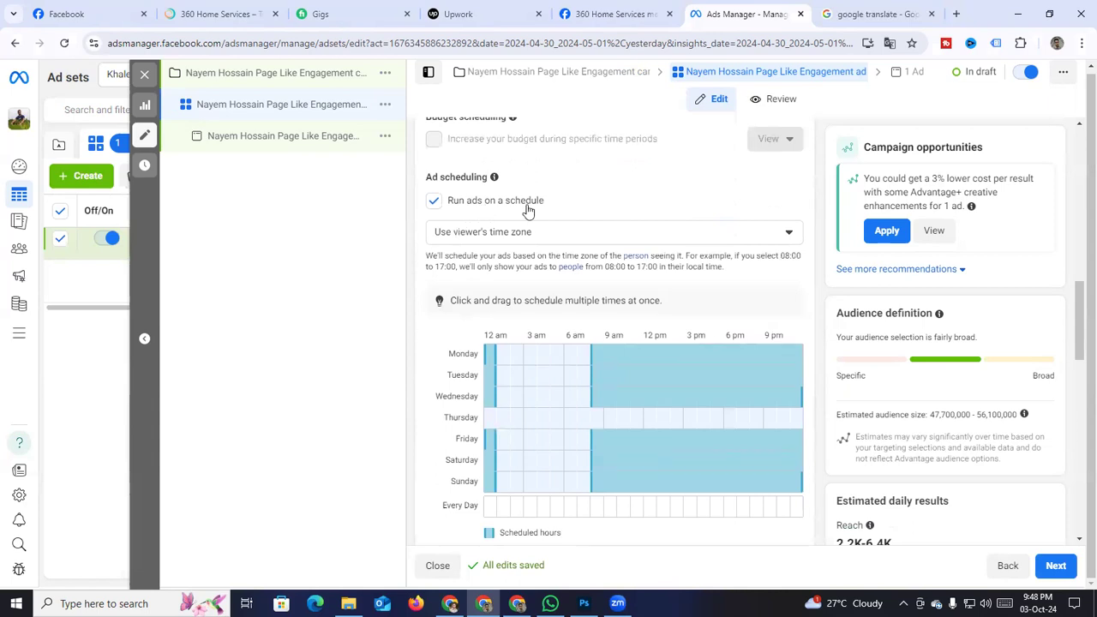
scroll(575, 262, up, 3)
scroll(578, 266, up, 2)
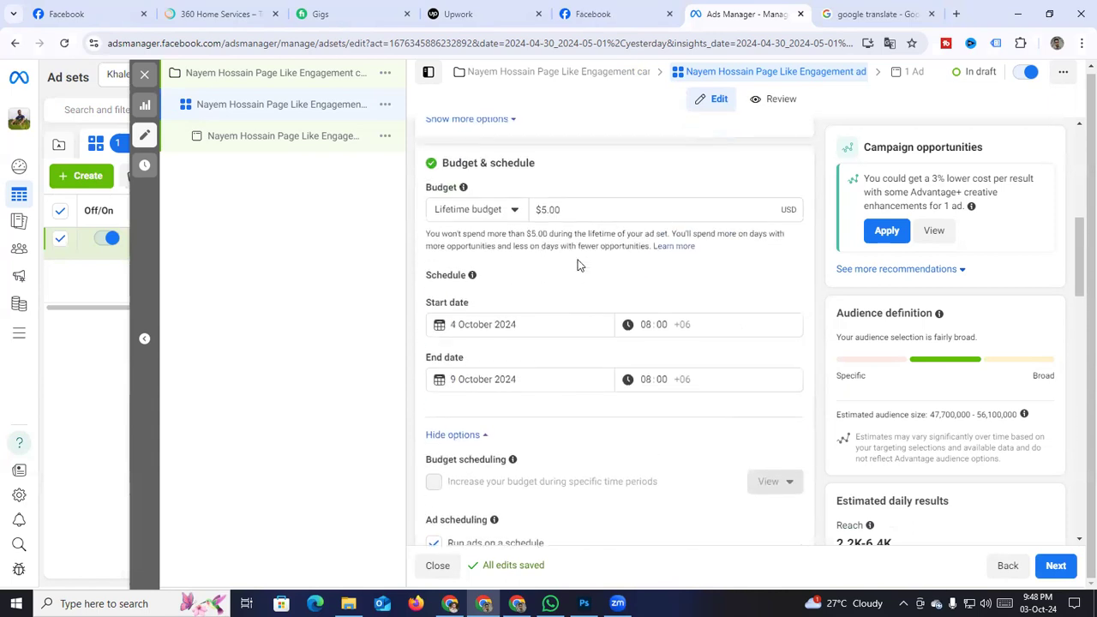
scroll(818, 315, down, 12)
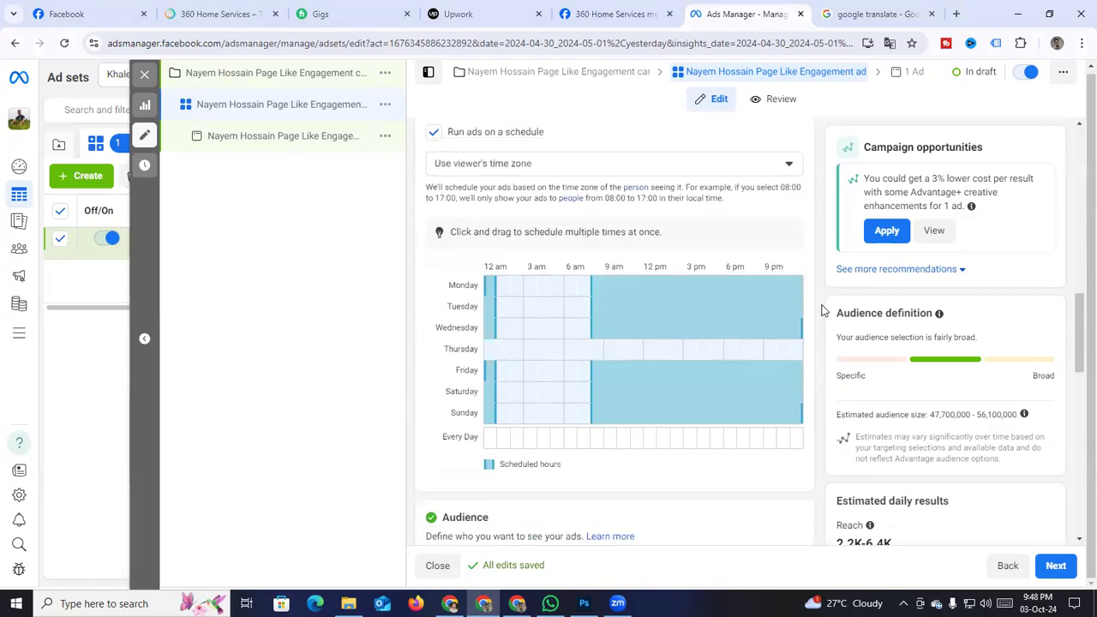
scroll(817, 316, up, 2)
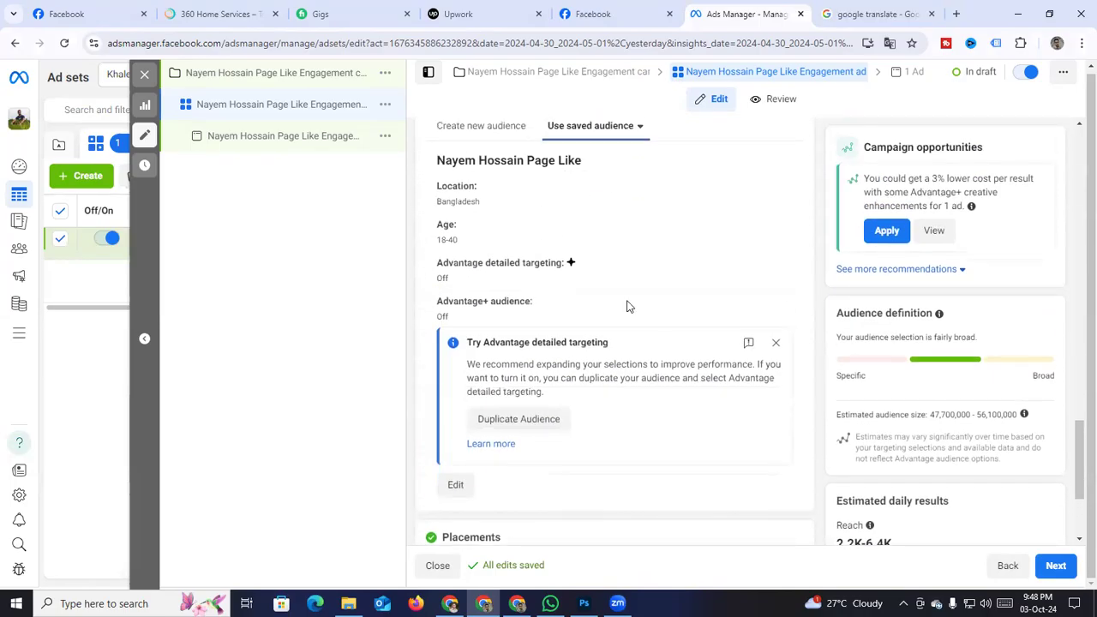
drag(436, 184, 468, 241)
click(423, 248)
scroll(802, 329, down, 2)
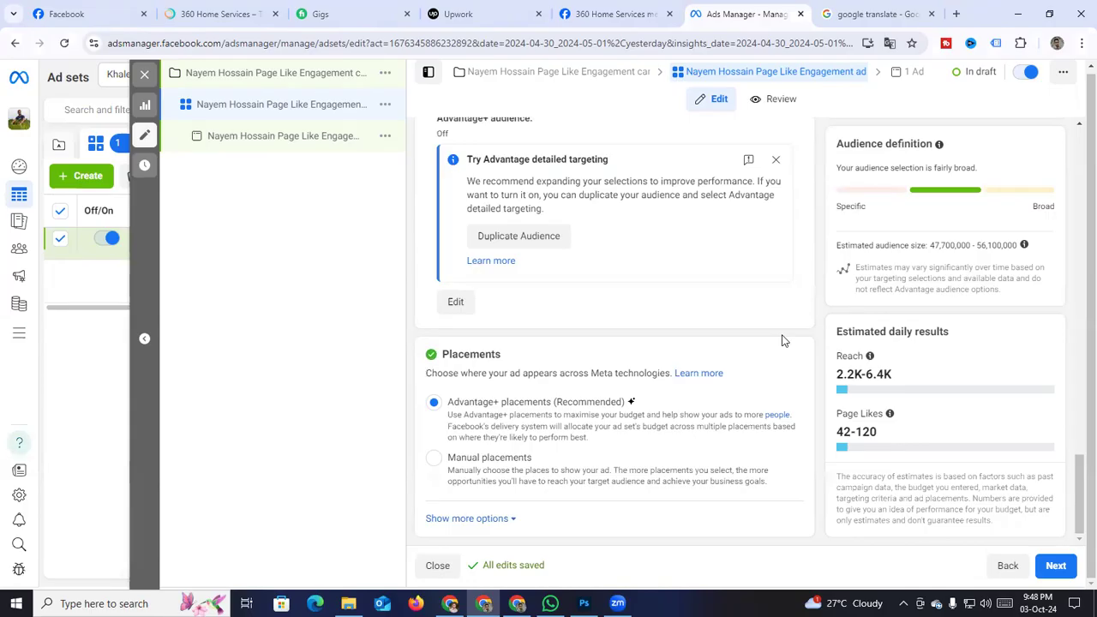
scroll(803, 512, up, 1)
scroll(820, 499, down, 1)
Review the ad form, publish the campaign, ad set and ad, and close the editor
click(1056, 565)
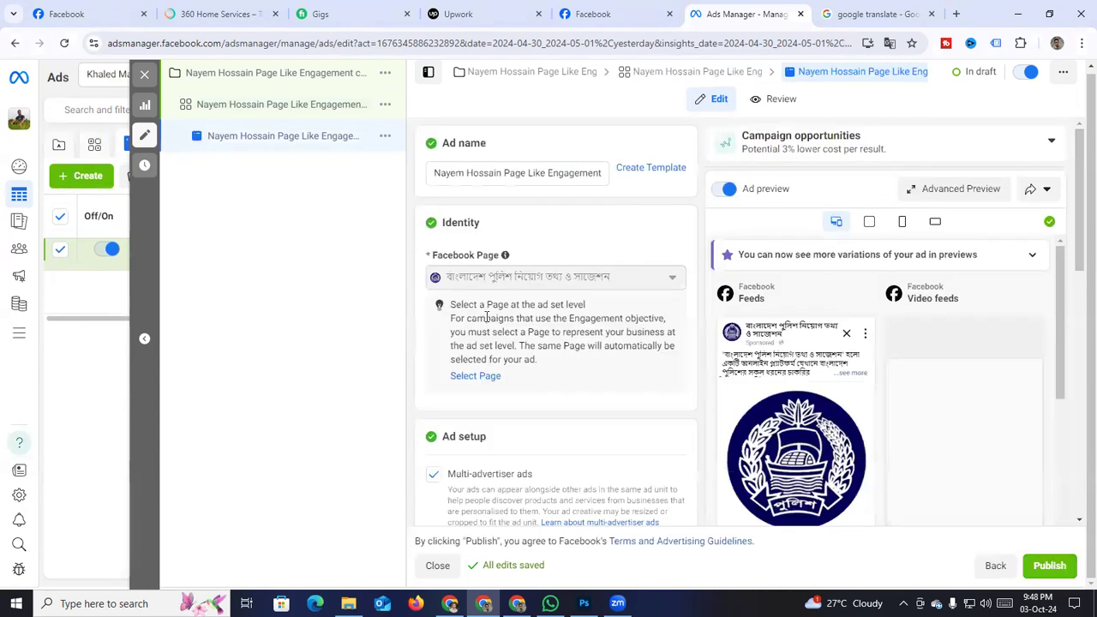
scroll(471, 377, down, 2)
scroll(505, 291, down, 3)
scroll(472, 289, up, 3)
scroll(478, 296, down, 6)
scroll(479, 292, down, 1)
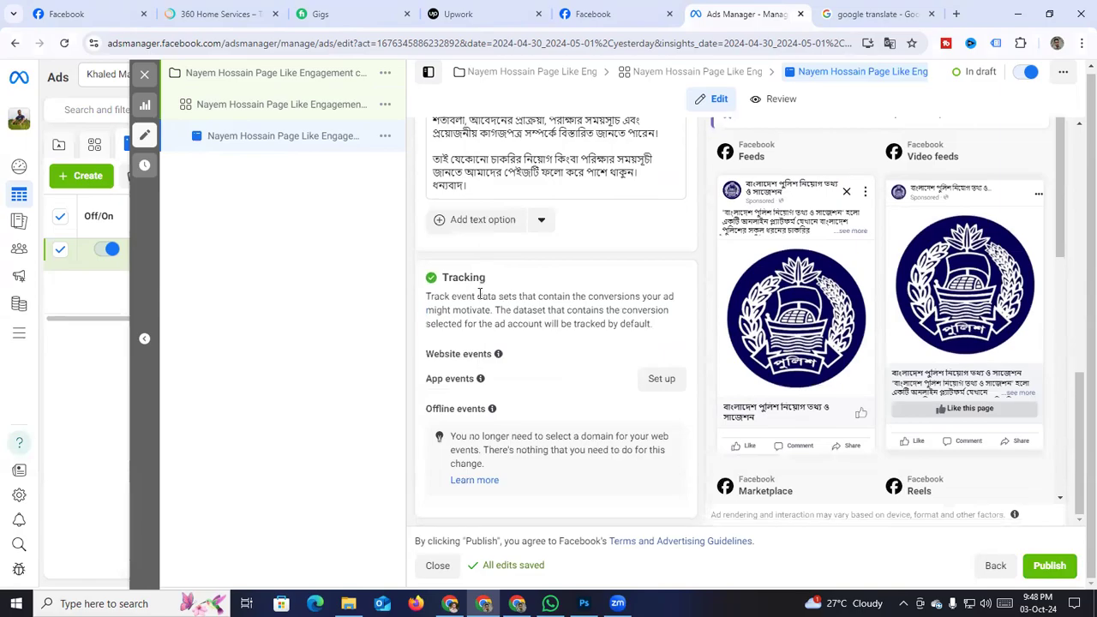
click(1047, 567)
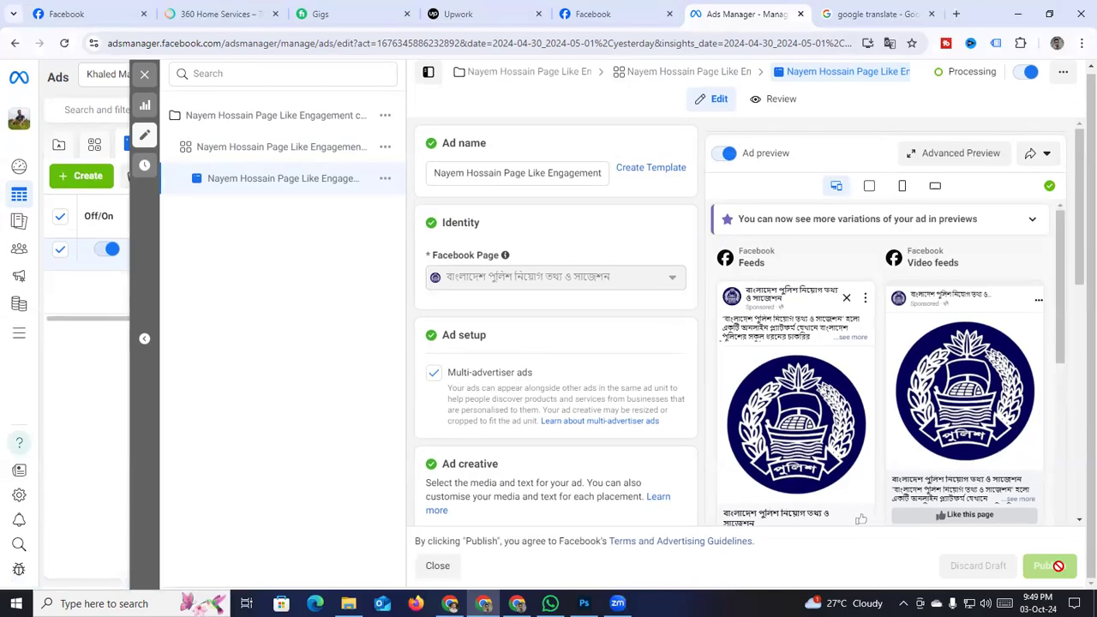
click(144, 74)
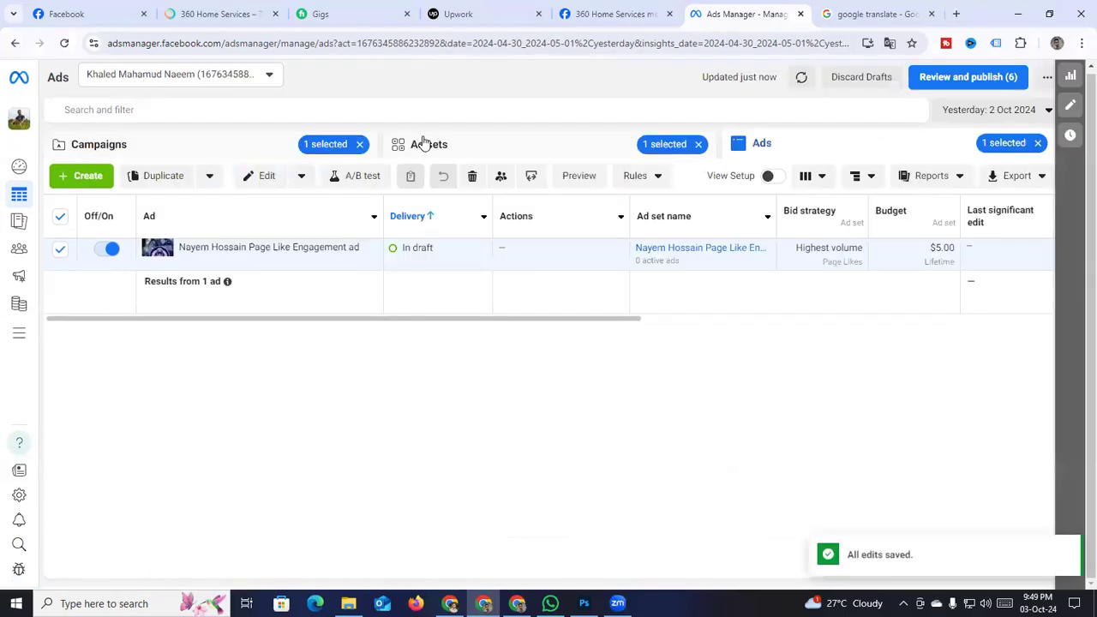
Clear the campaign and ad selection filters and list all campaigns with their Delivery and Ends columns
click(360, 144)
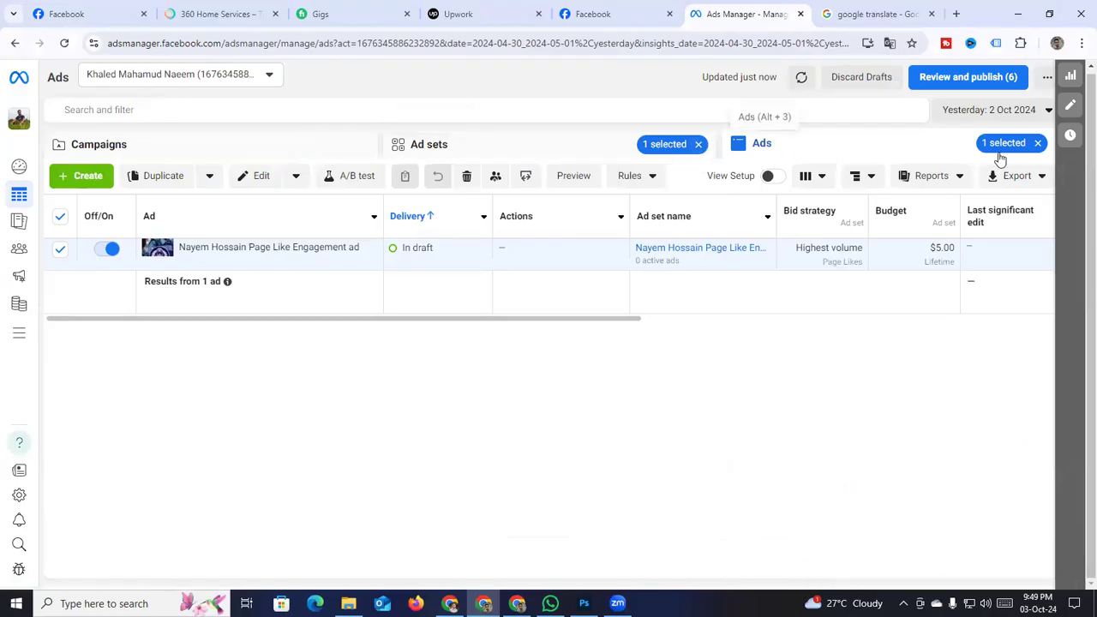
click(1037, 143)
click(111, 146)
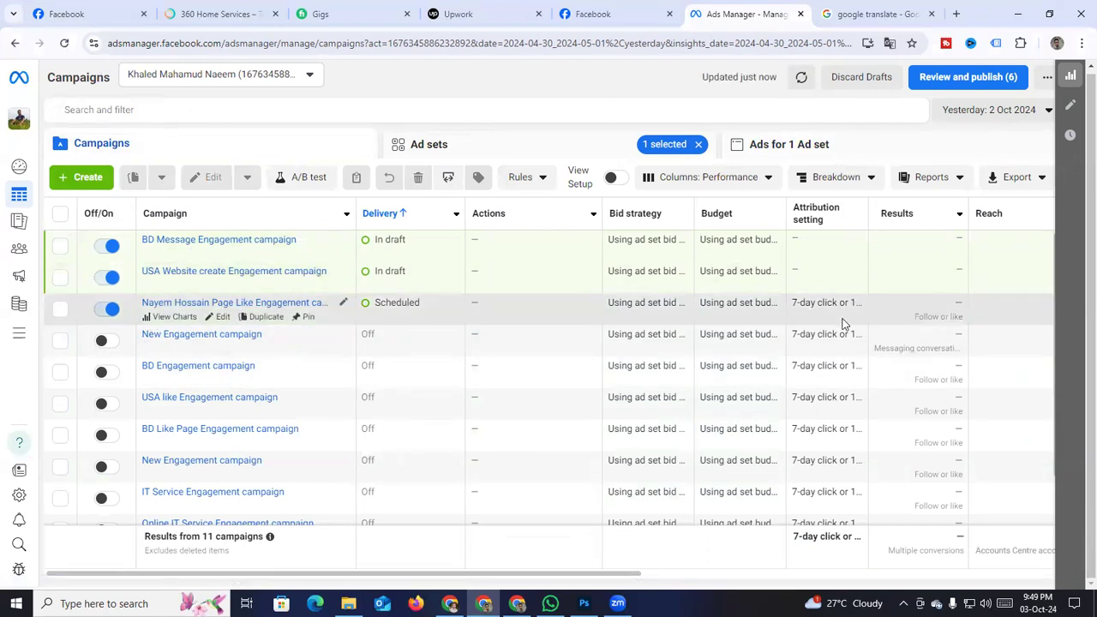
scroll(776, 536, down, 1)
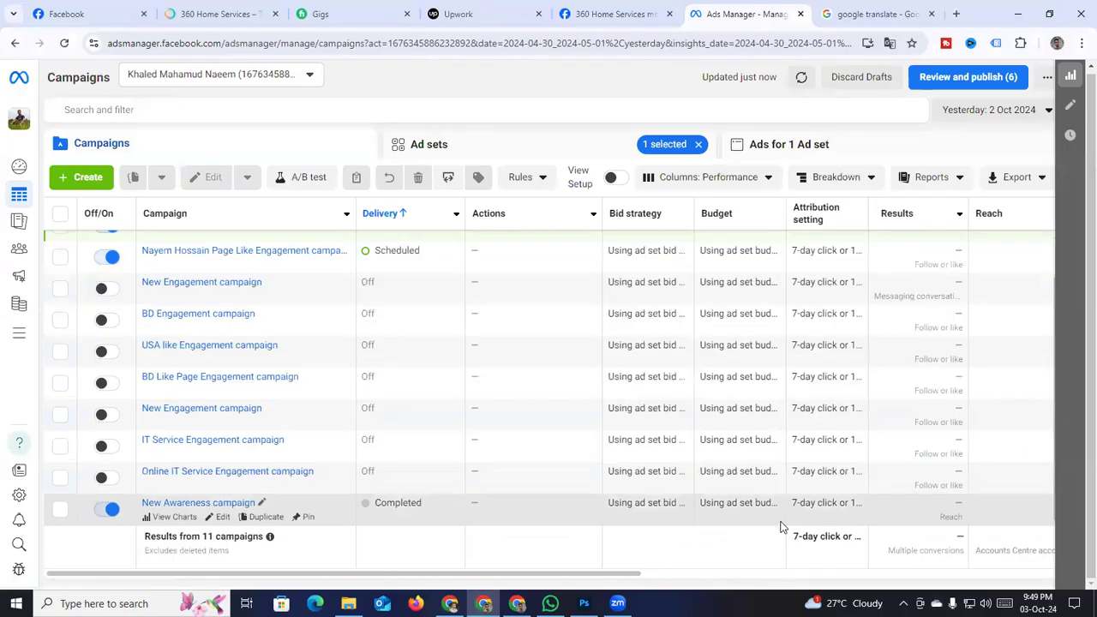
drag(506, 573, 835, 572)
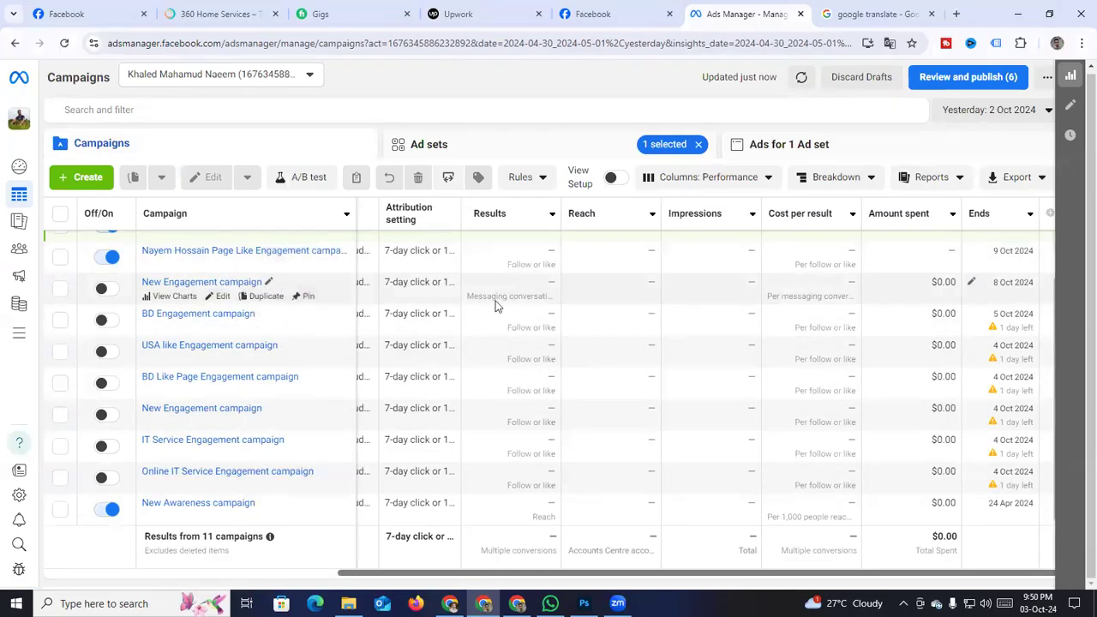
scroll(965, 272, up, 1)
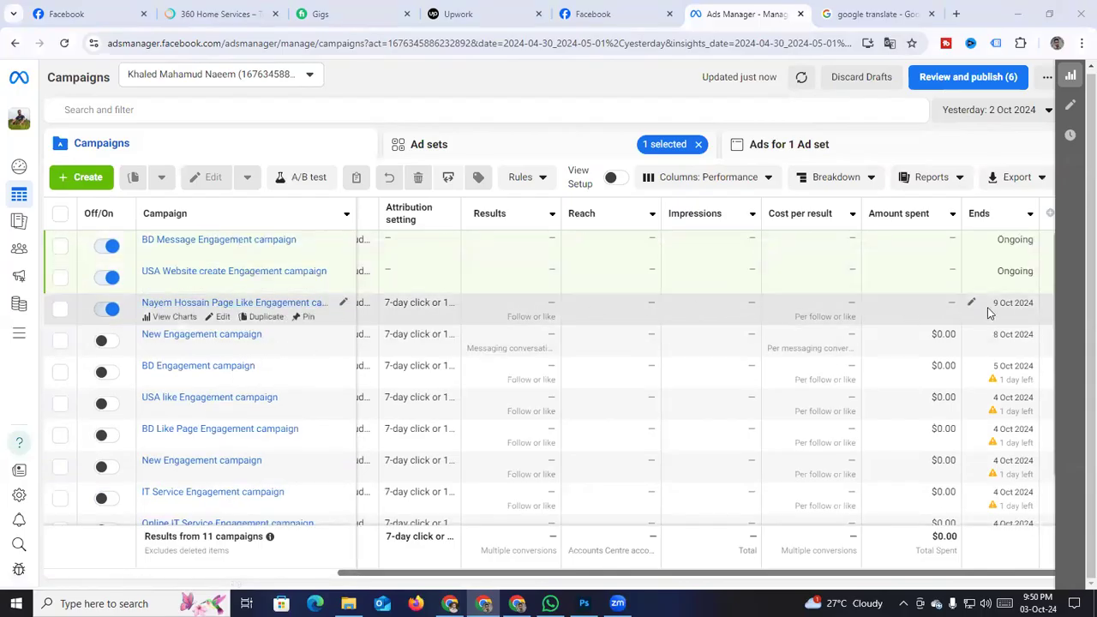
drag(642, 572, 238, 575)
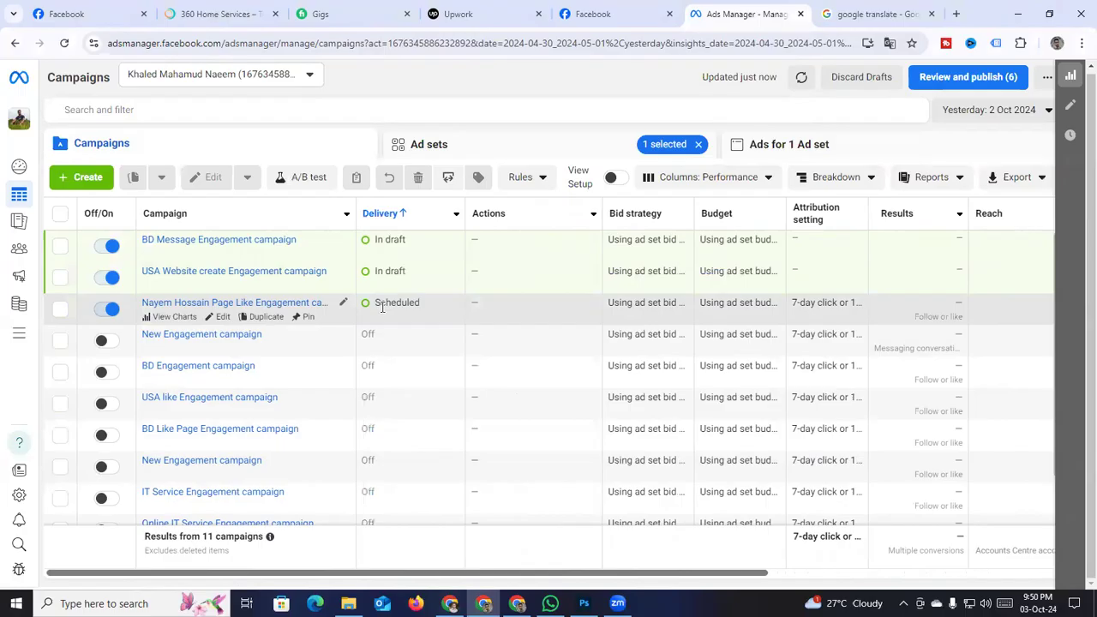
Select the Scheduled Page Like Engagement campaign ending 9 Oct 2024, then open a new browser tab
mouse_move(382, 308)
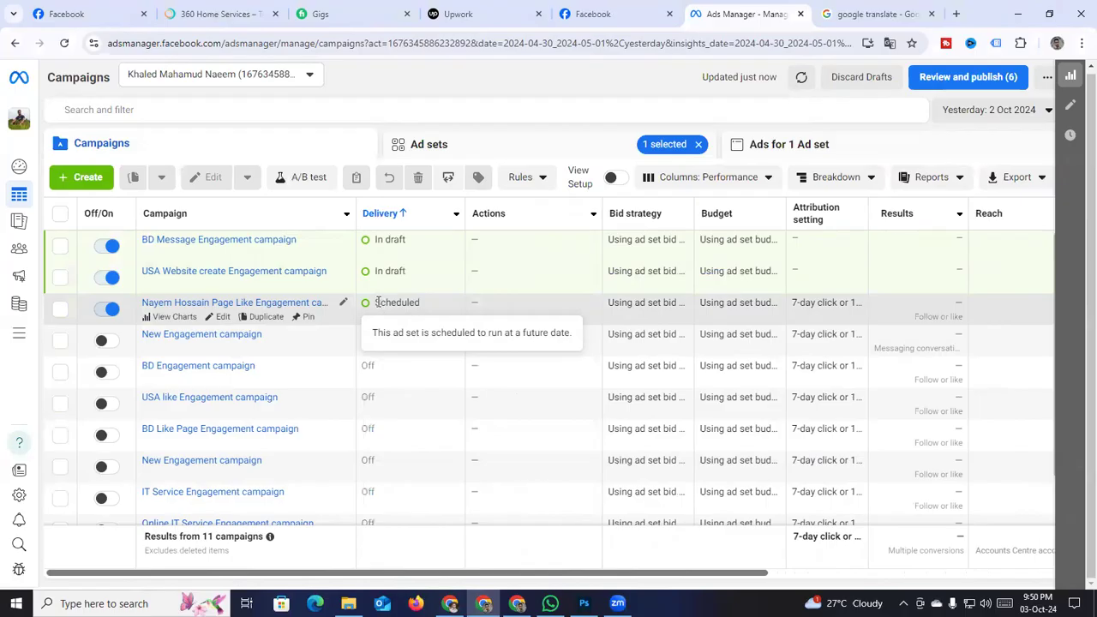
click(380, 304)
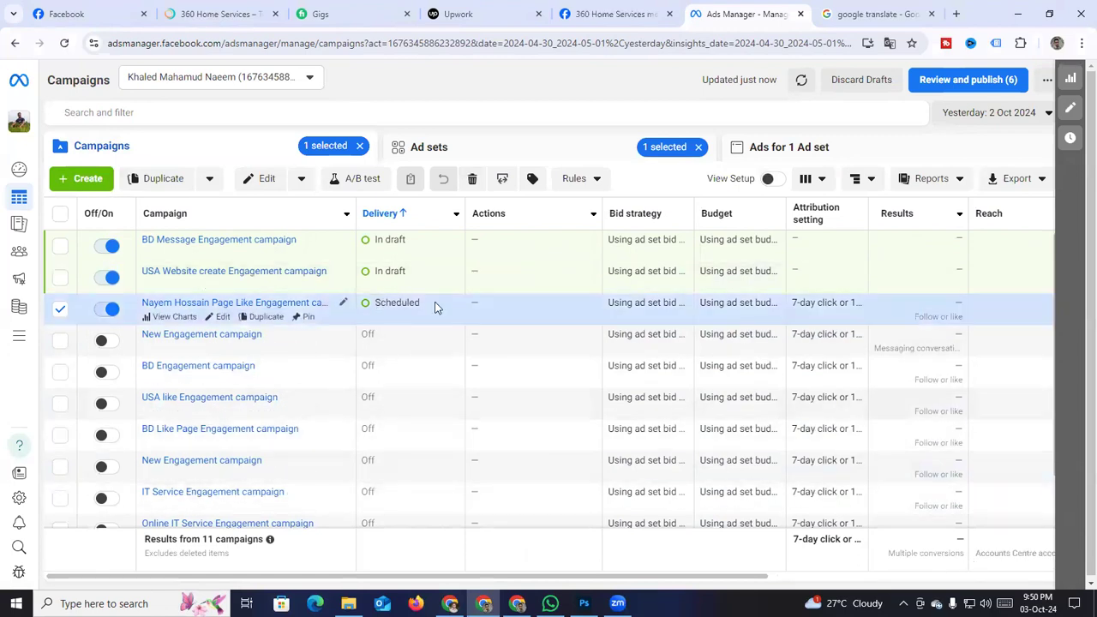
mouse_move(435, 307)
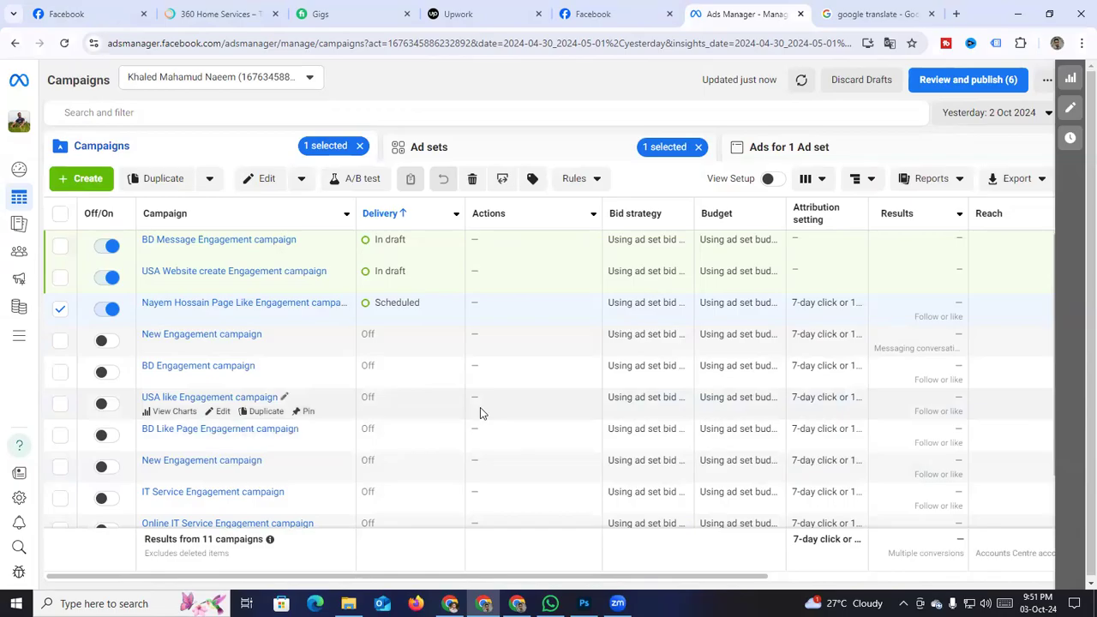
scroll(483, 413, down, 2)
scroll(483, 413, up, 2)
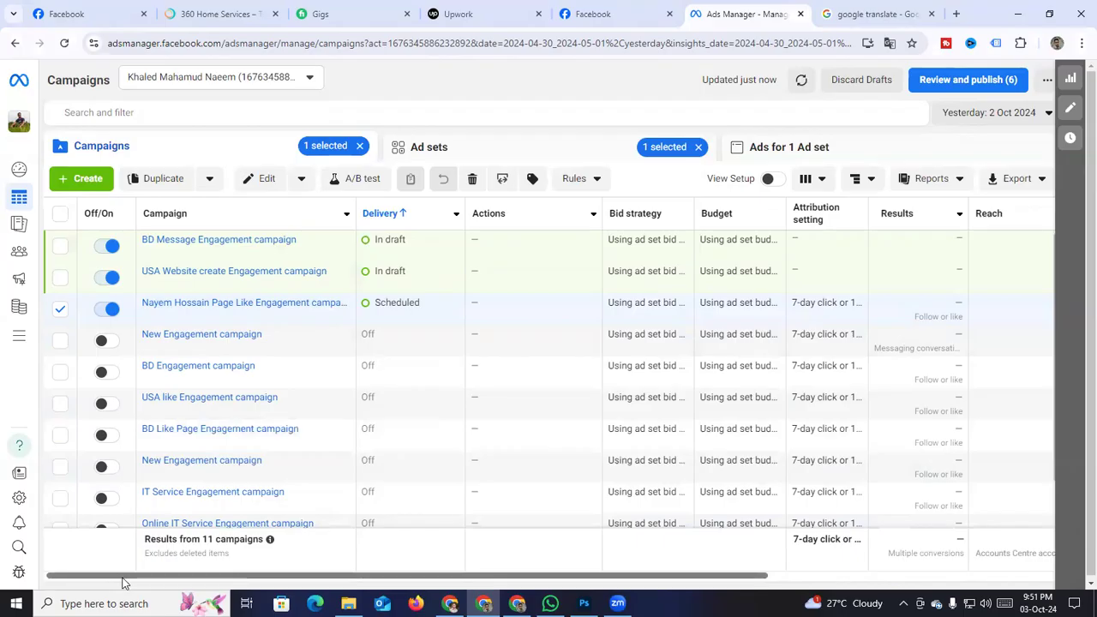
drag(123, 582, 325, 583)
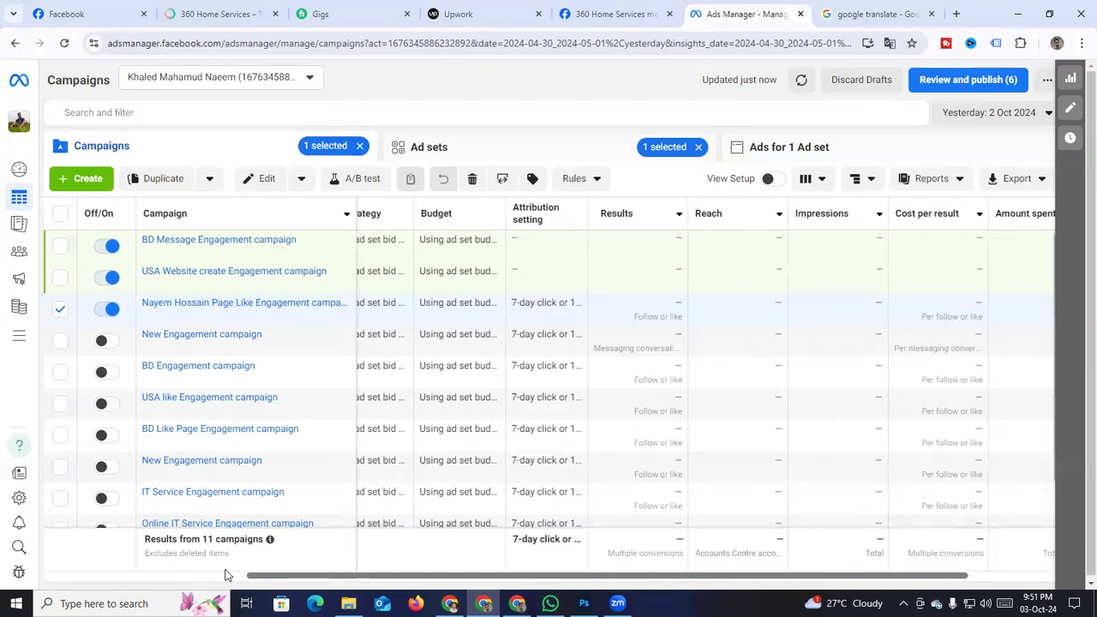
click(955, 14)
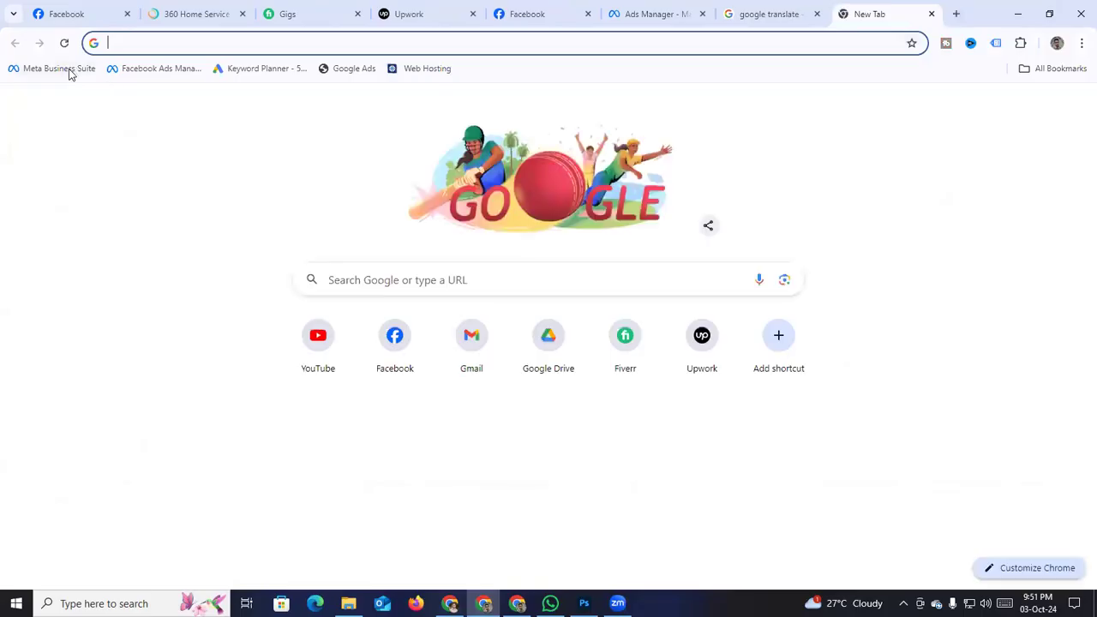
Open Meta Business Suite's Content page listing the four published posts, briefly checking notifications
click(70, 73)
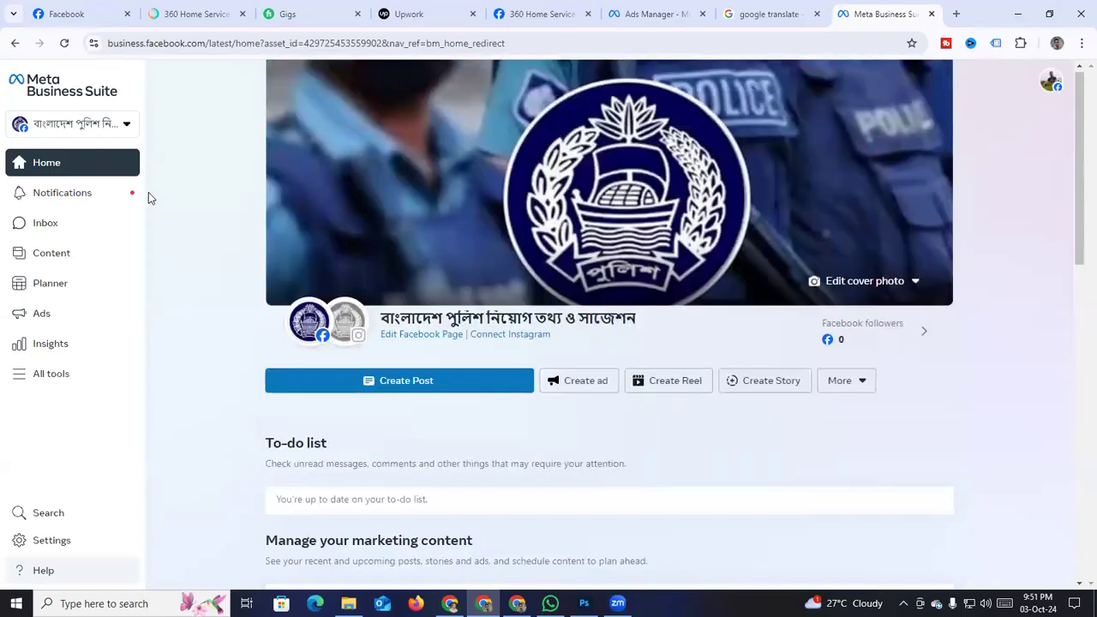
scroll(630, 493, down, 3)
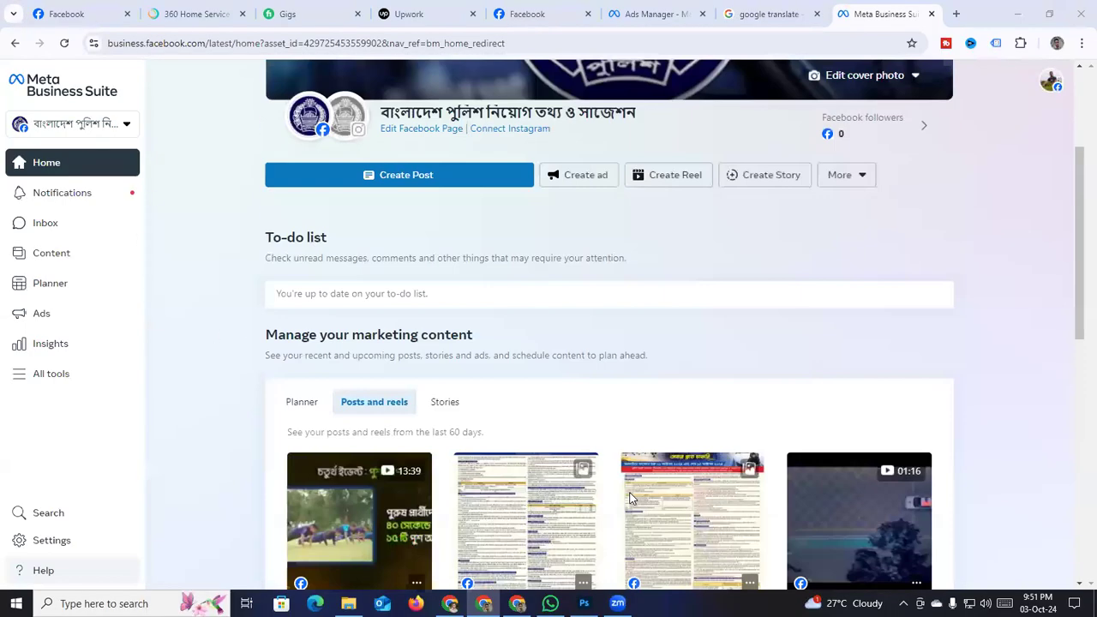
scroll(630, 494, up, 1)
click(41, 257)
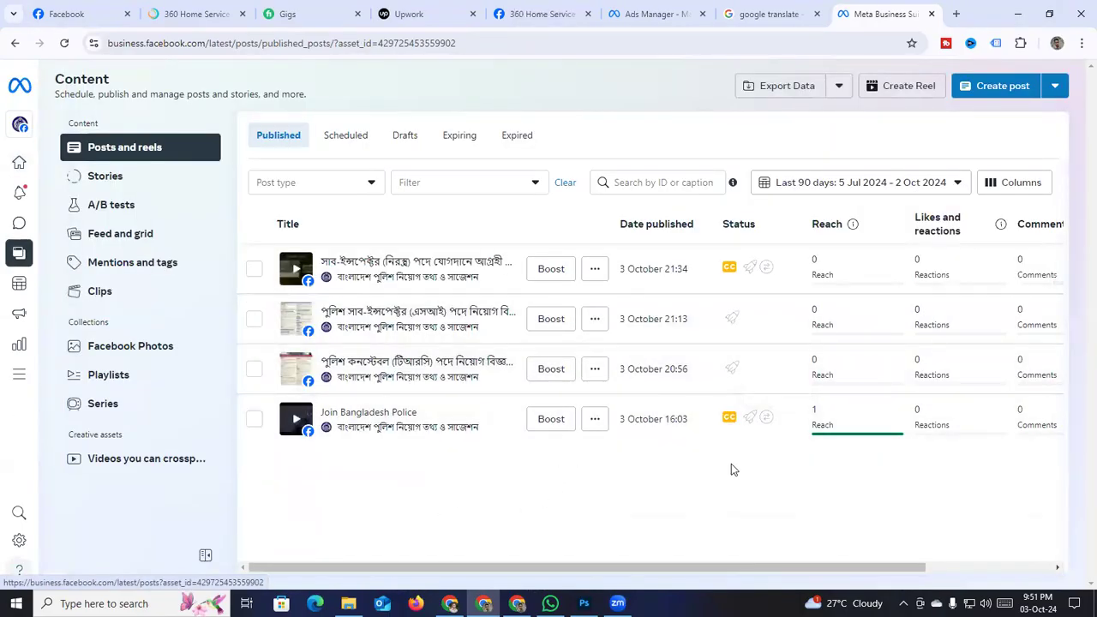
click(19, 193)
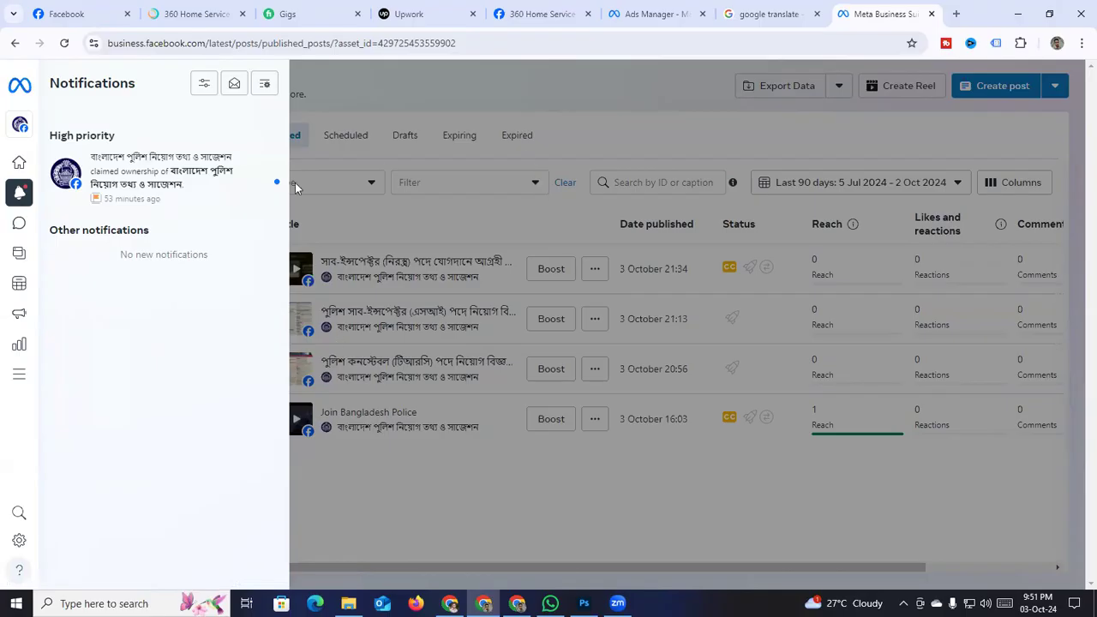
click(419, 489)
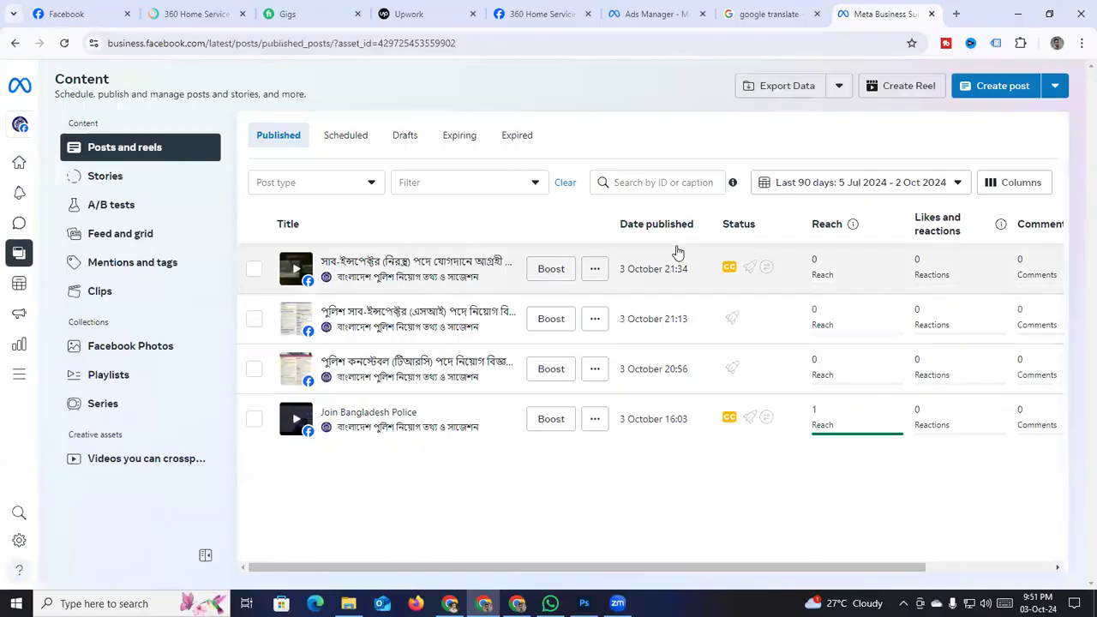